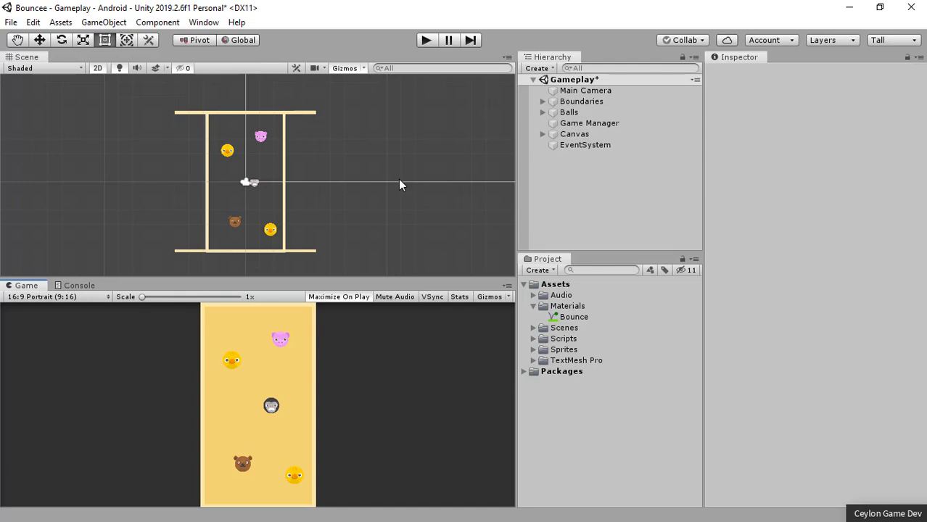
Enter play mode so the Bouncee pig ball bounces in the Game view.
{"action": "left_click", "coordinate": [425, 41]}
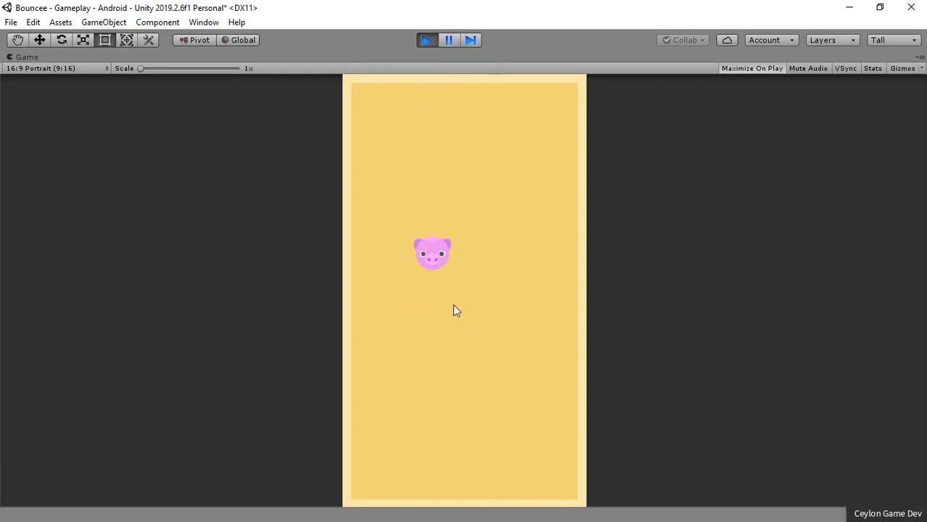
Pop the last pig ball to win, try QUIT, then RESTART the round.
{"action": "left_click", "coordinate": [465, 339]}
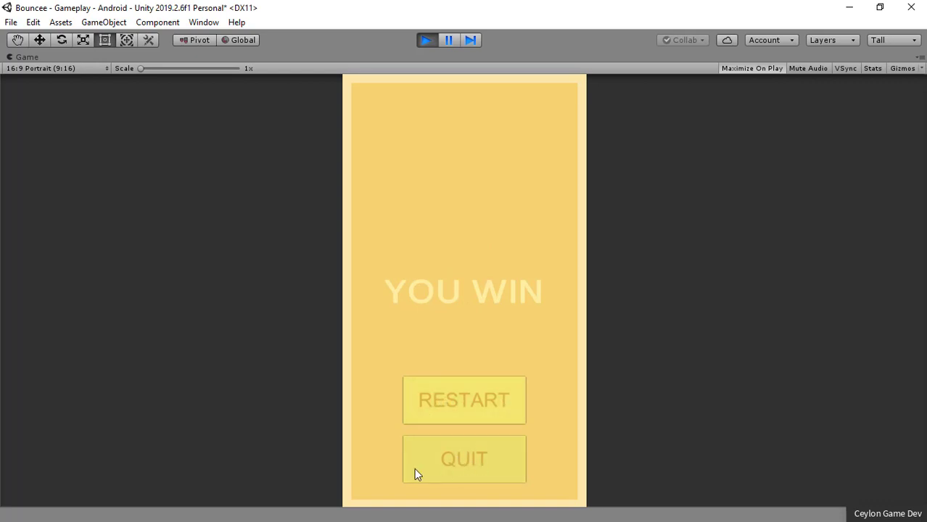
{"action": "left_click", "coordinate": [475, 458]}
{"action": "left_click", "coordinate": [485, 410]}
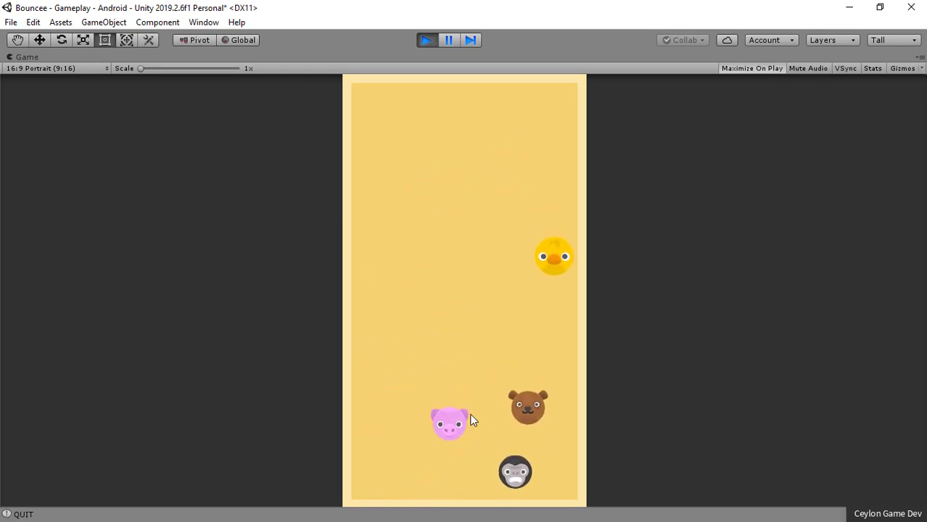
Exit play mode, returning the Gameplay scene balls to their starting positions.
{"action": "left_click", "coordinate": [426, 41]}
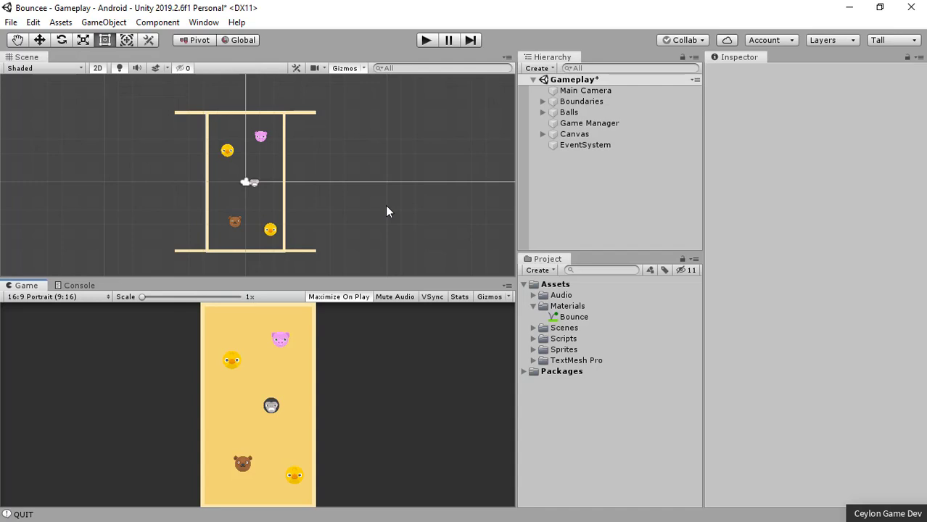
Launch Unity Hub through File > Open Project, then show Task View.
{"action": "left_click", "coordinate": [11, 23]}
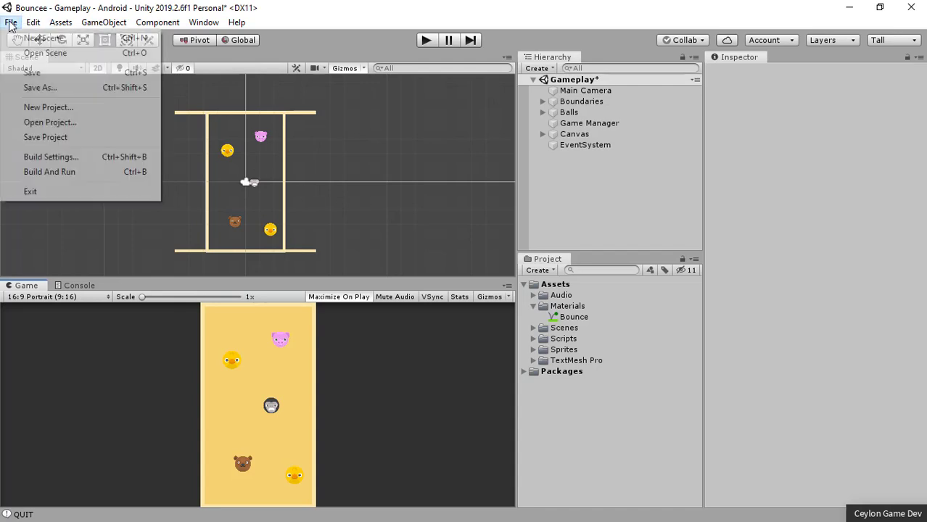
{"action": "left_click", "coordinate": [65, 124]}
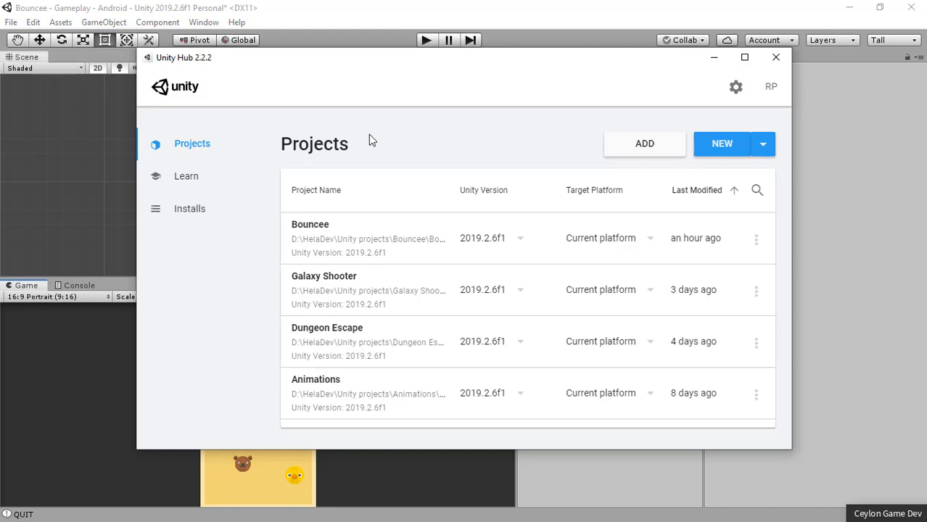
{"action": "key", "text": "super+Tab"}
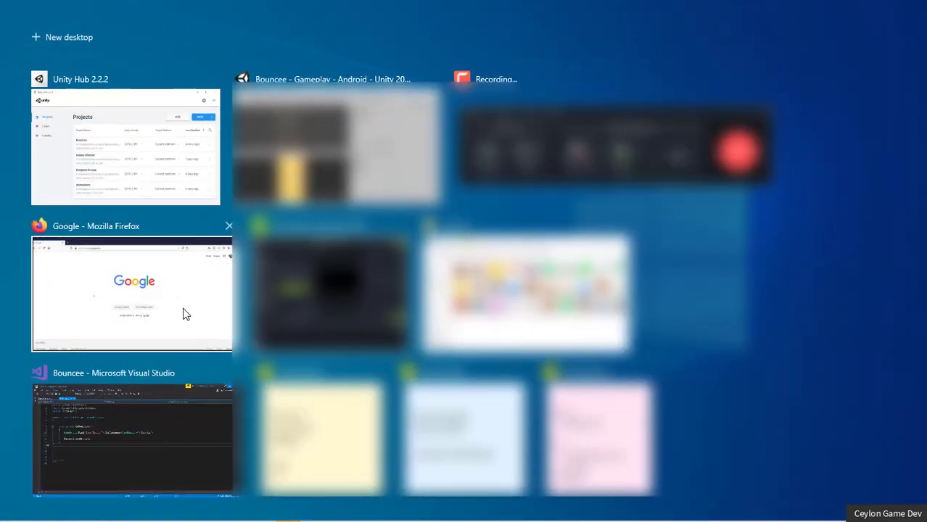
Google 'download unity hub' in Firefox.
{"action": "left_click", "coordinate": [179, 314]}
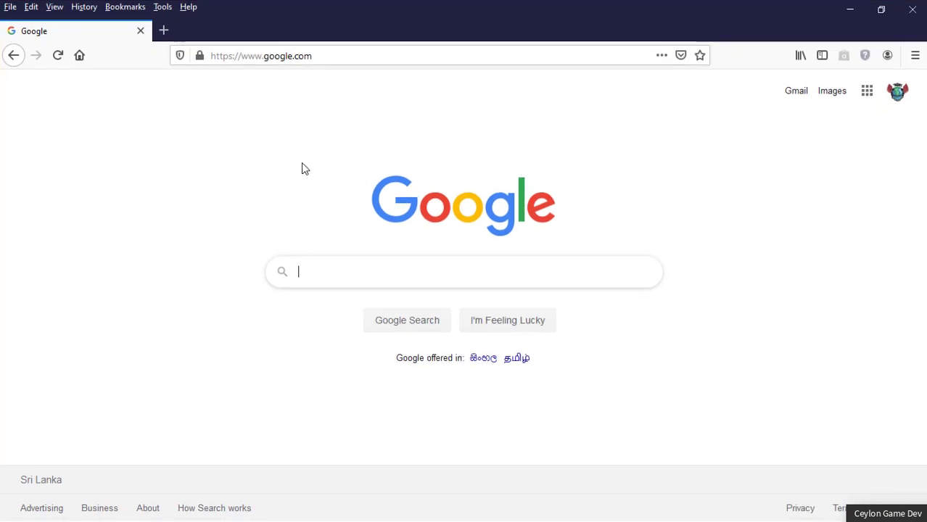
{"action": "type", "text": "download u"}
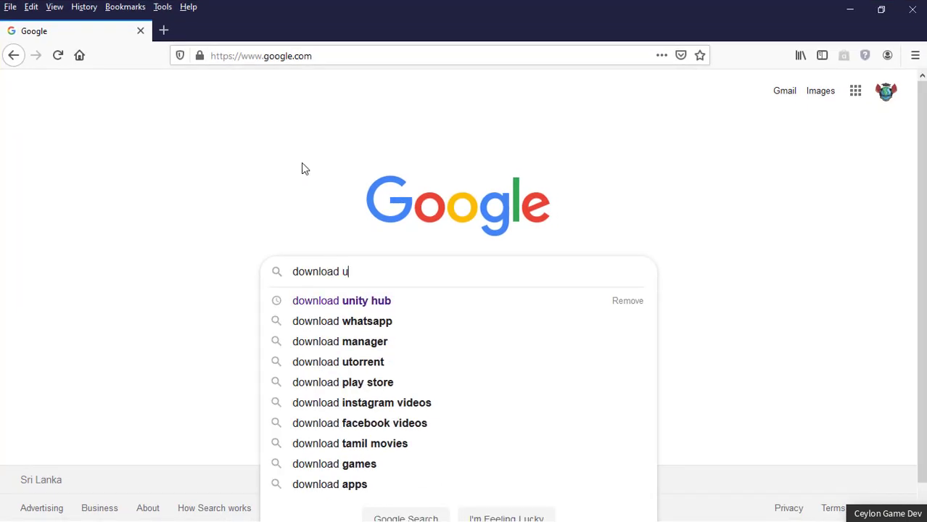
{"action": "type", "text": "nity "}
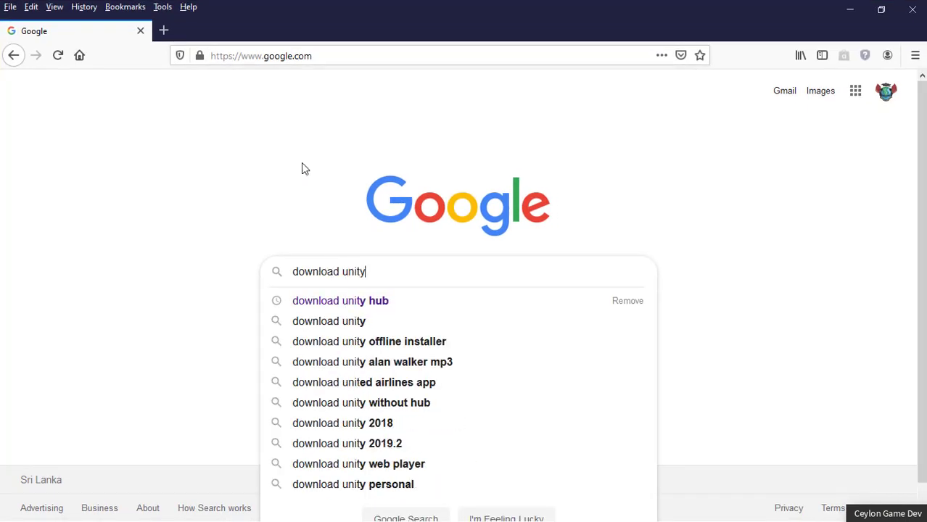
{"action": "type", "text": "hub"}
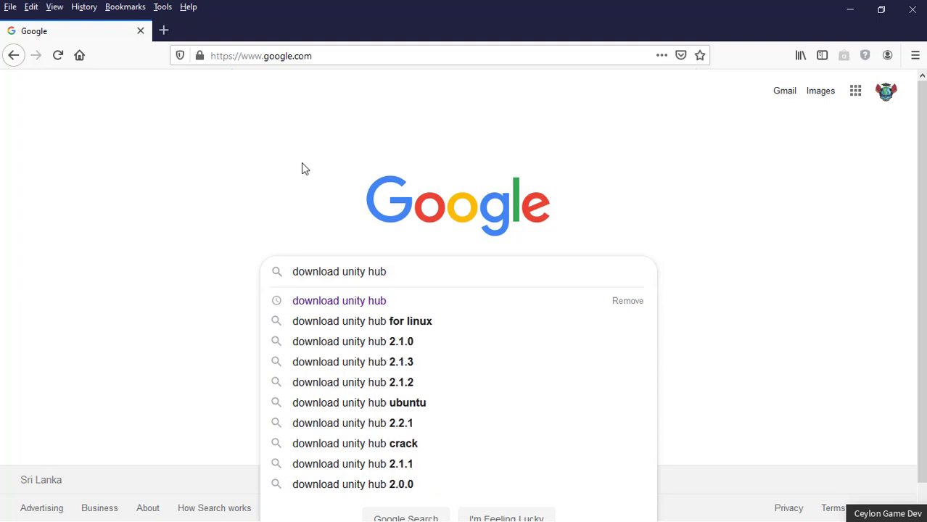
{"action": "key", "text": "Return"}
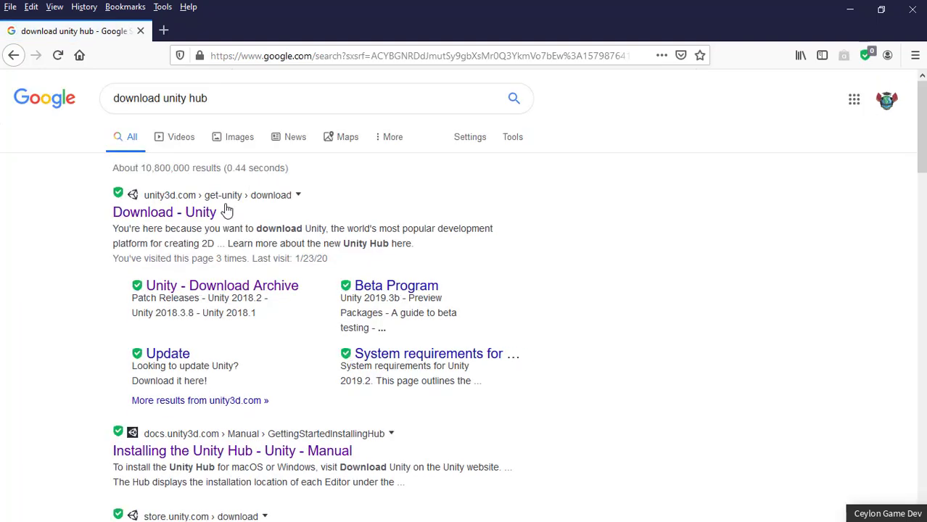
Open the Download - Unity page and briefly check the Unity ID account panel.
{"action": "left_click", "coordinate": [206, 213]}
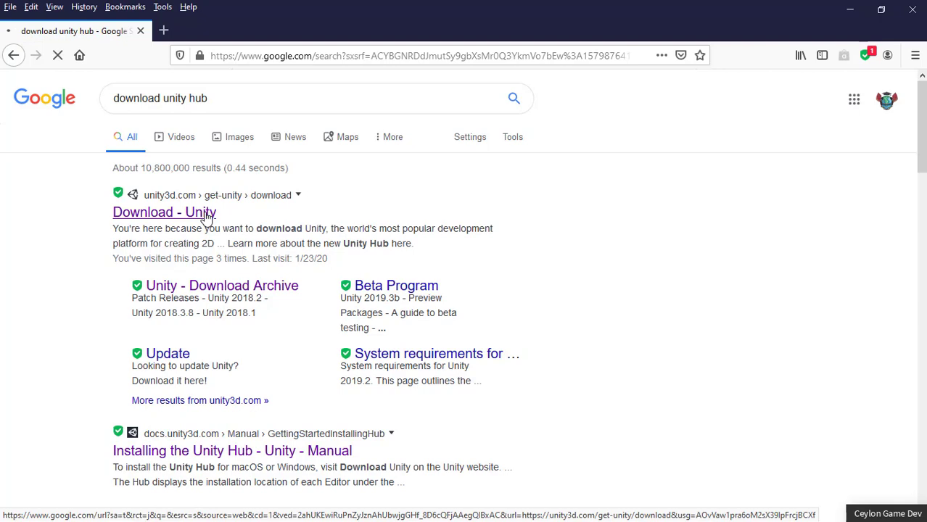
{"action": "scroll", "coordinate": [239, 200], "scroll_direction": "down", "scroll_amount": 1}
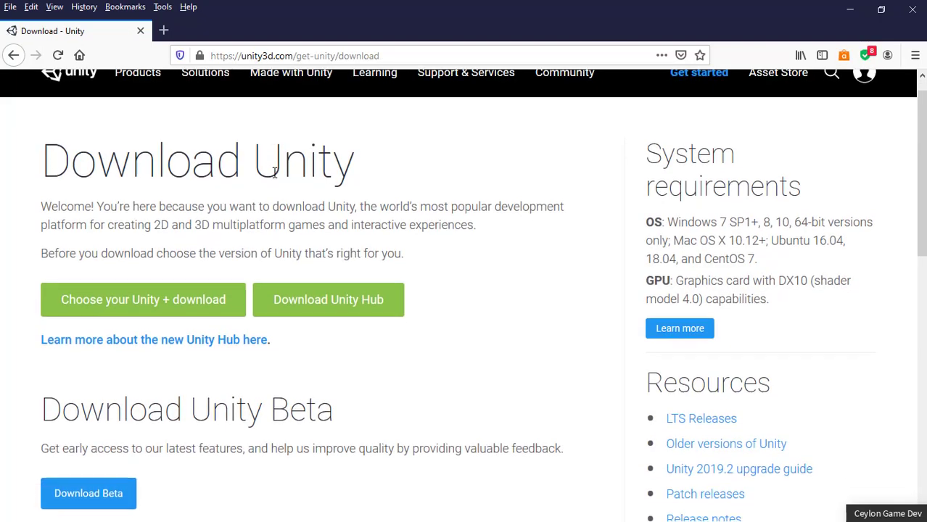
{"action": "scroll", "coordinate": [275, 172], "scroll_direction": "up", "scroll_amount": 1}
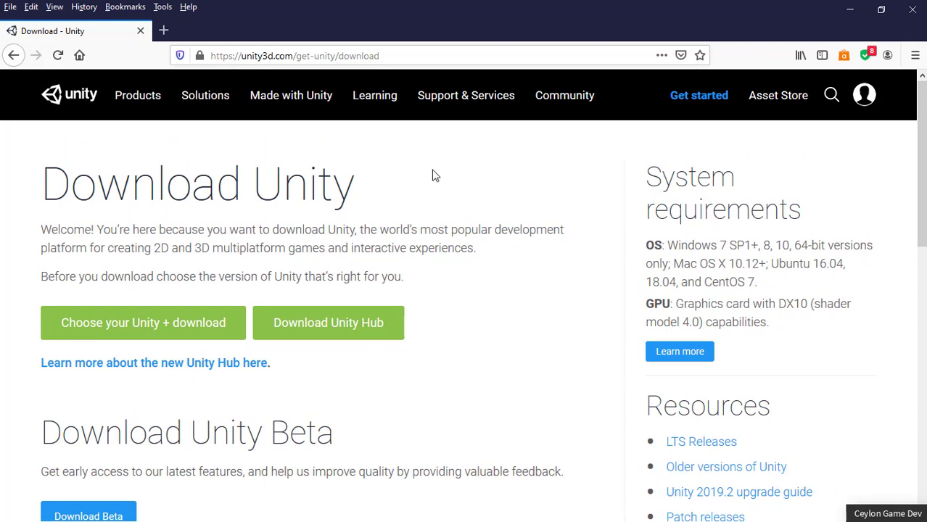
{"action": "left_click", "coordinate": [860, 100]}
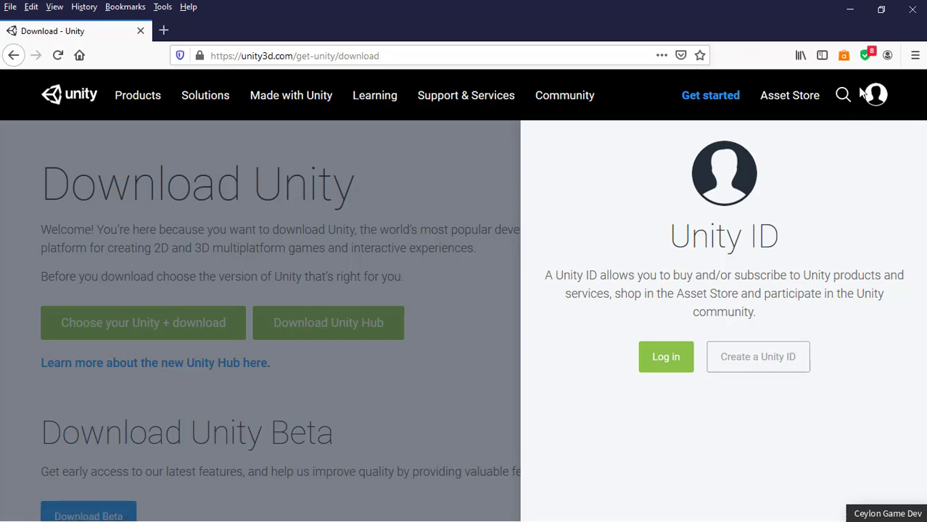
{"action": "left_click", "coordinate": [875, 97]}
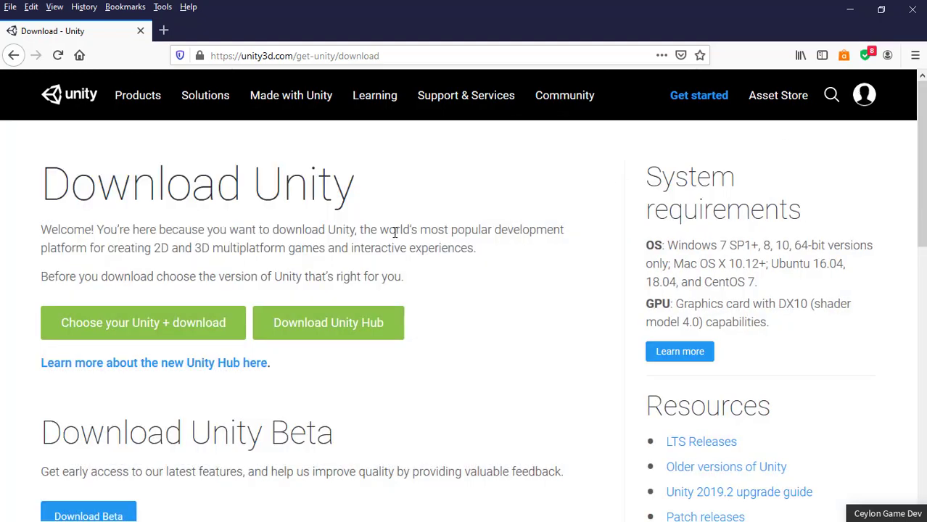
Request the Unity Hub installer, then cancel saving UnityHubSetup.exe.
{"action": "left_click", "coordinate": [361, 330]}
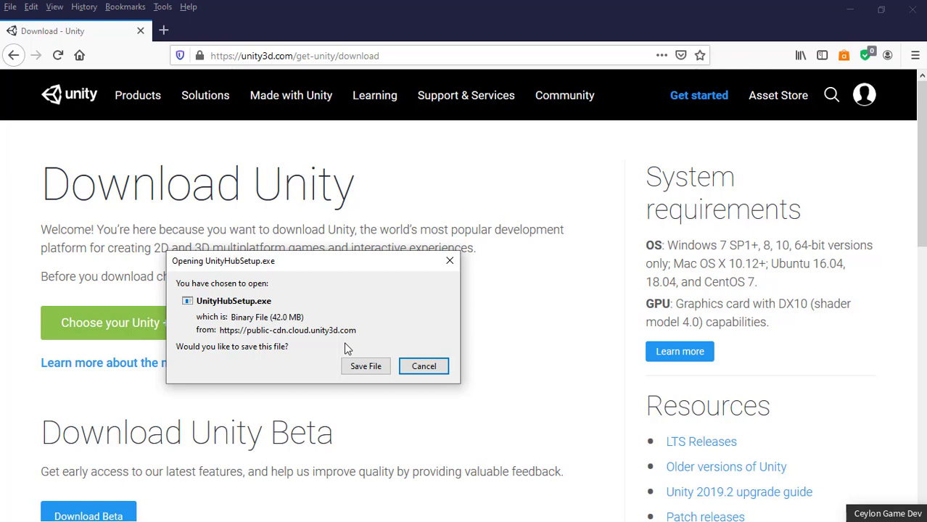
{"action": "left_click", "coordinate": [423, 367]}
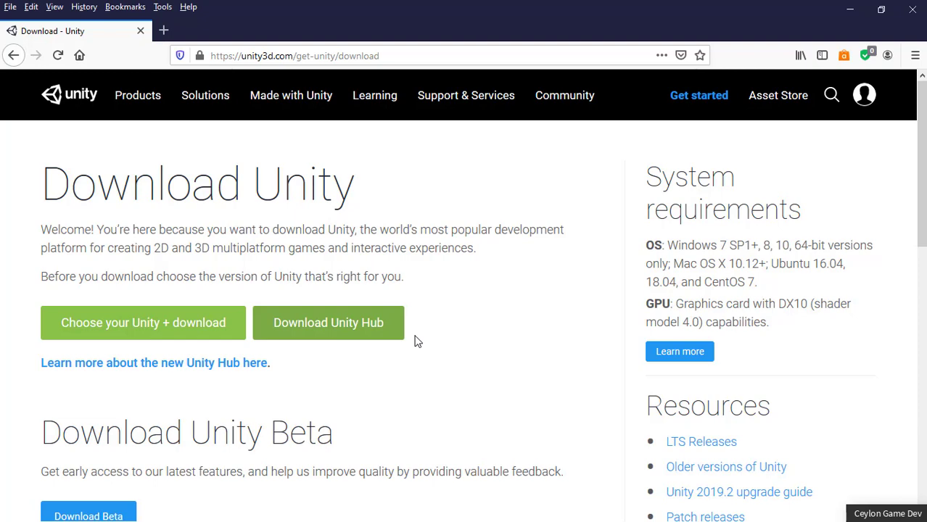
{"action": "key", "text": "super"}
Launch Unity Hub 2.2.2 from Windows search, browse its Projects list, and show the account menu.
{"action": "type", "text": "uni"}
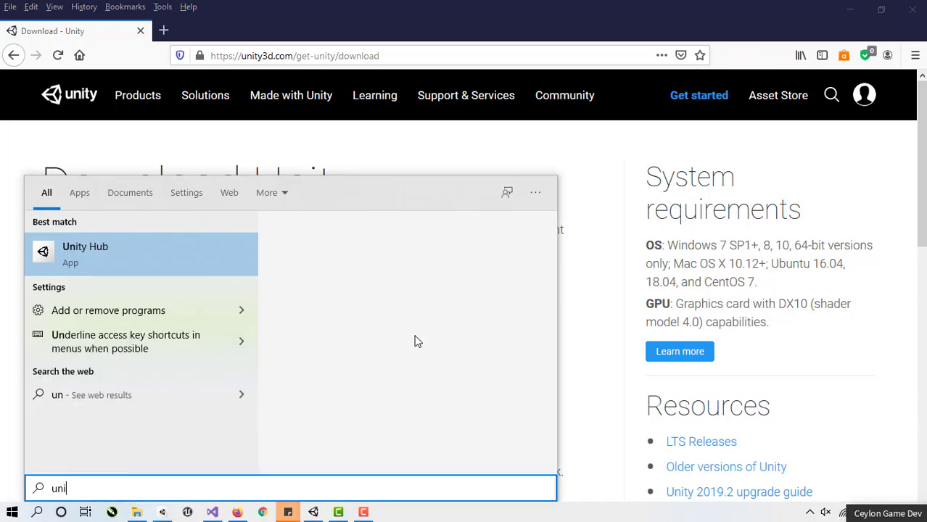
{"action": "type", "text": "ty"}
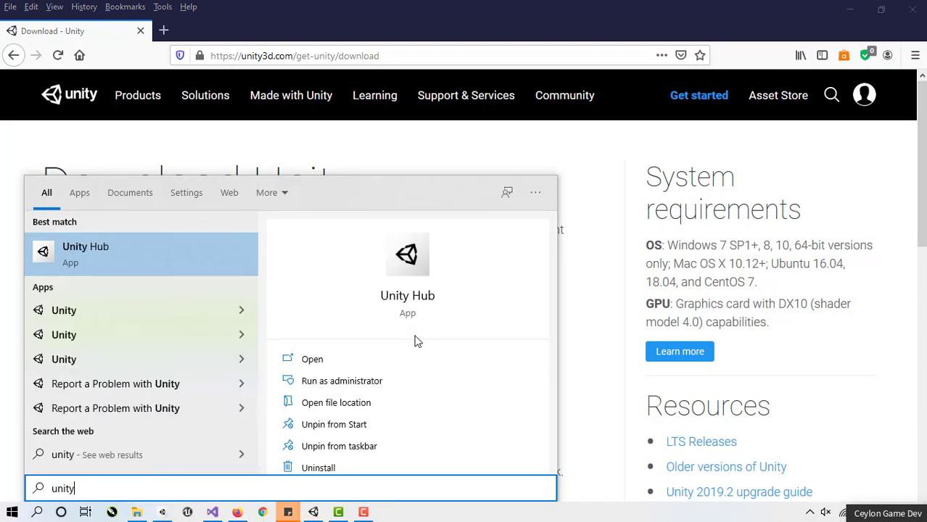
{"action": "key", "text": "Return"}
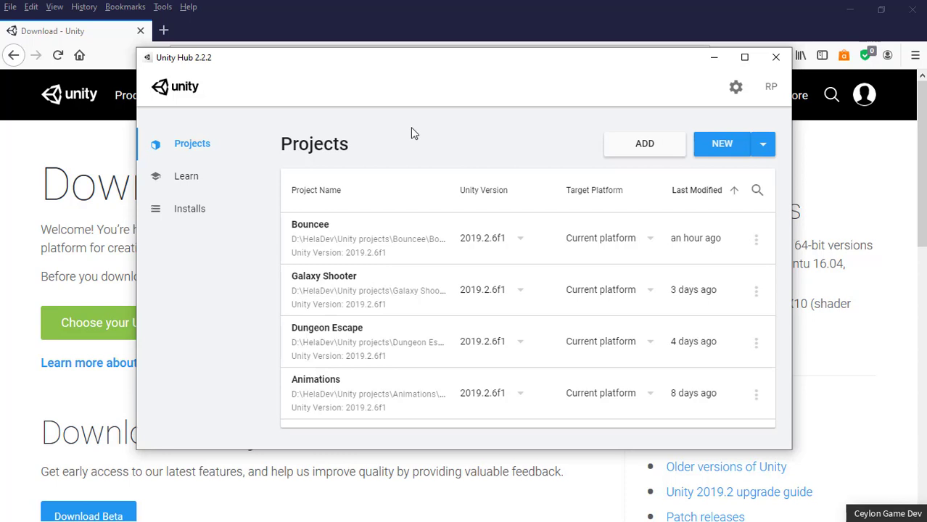
{"action": "scroll", "coordinate": [435, 243], "scroll_direction": "down", "scroll_amount": 2}
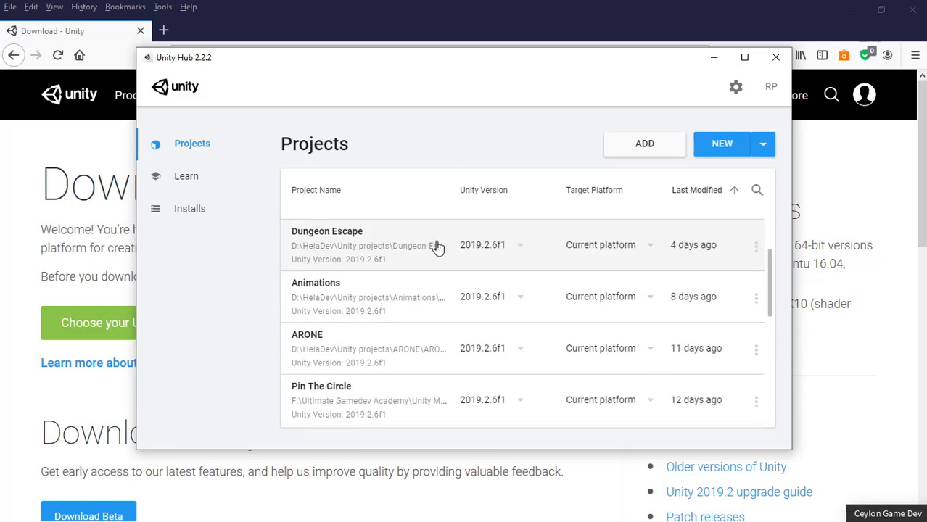
{"action": "scroll", "coordinate": [435, 244], "scroll_direction": "down", "scroll_amount": 3}
{"action": "scroll", "coordinate": [435, 244], "scroll_direction": "up", "scroll_amount": 5}
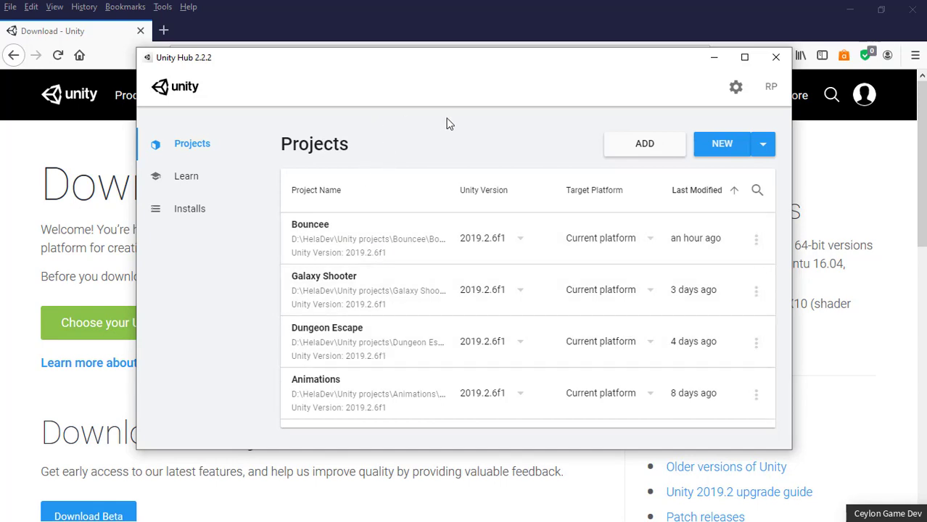
{"action": "left_click", "coordinate": [772, 89]}
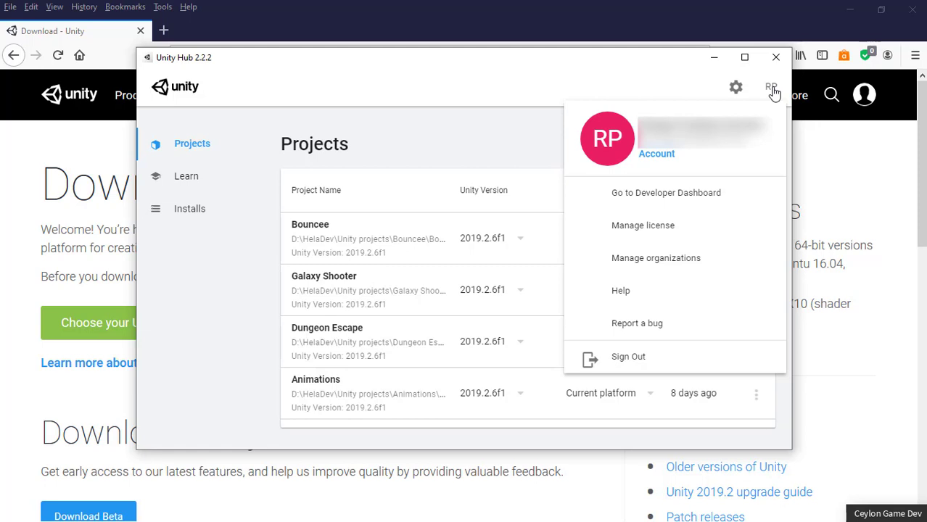
Dismiss the account dropdown, leaving the four-project list with Bouncee first.
{"action": "left_click", "coordinate": [498, 131]}
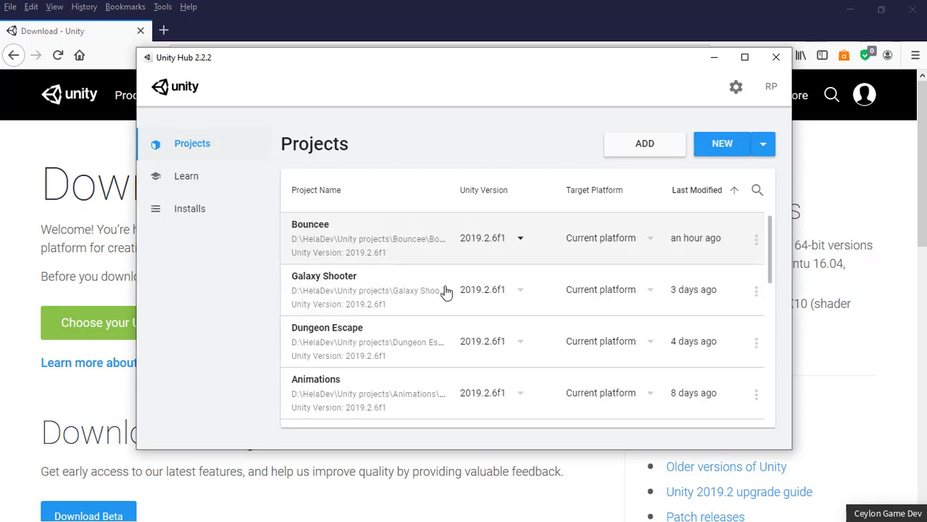
Look through Learn tutorials and sample projects, then list installed versions 2019.2.6f1, 2018.4.13f1, 5.1.1f1.
{"action": "left_click", "coordinate": [207, 181]}
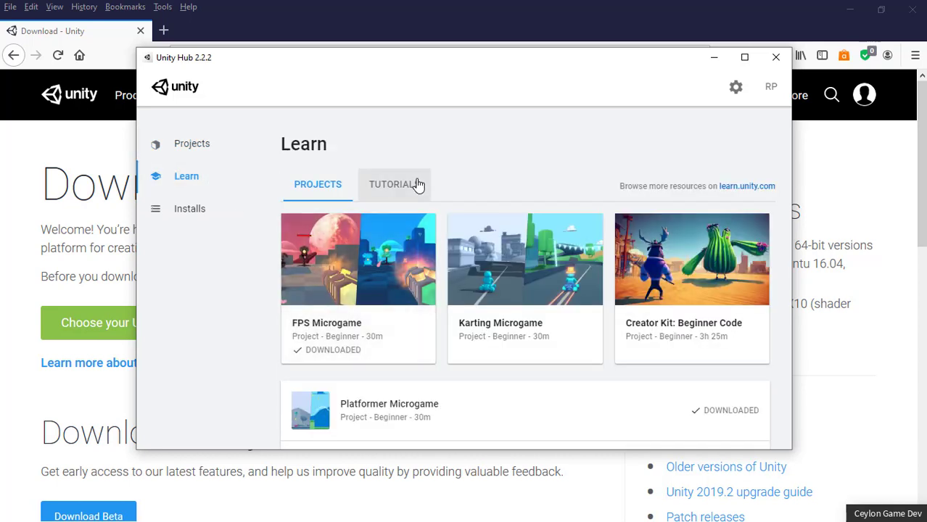
{"action": "left_click", "coordinate": [420, 193]}
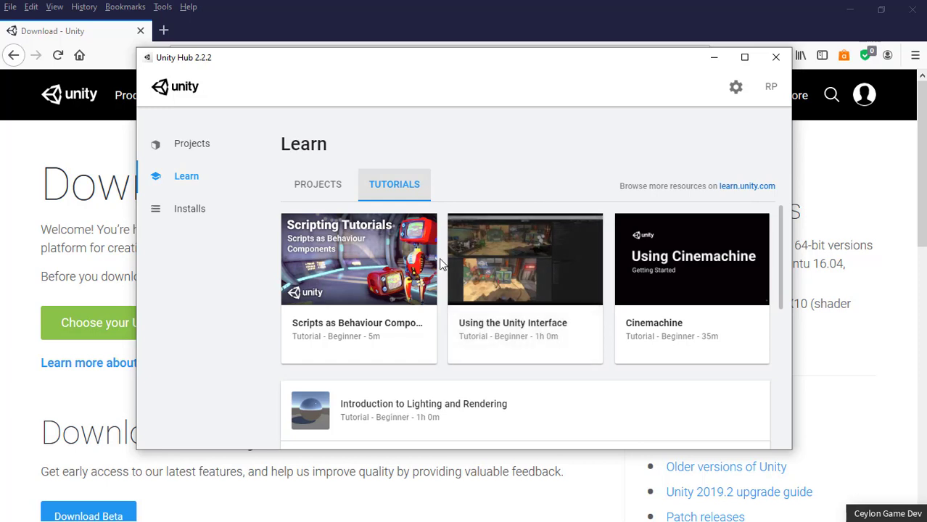
{"action": "left_click", "coordinate": [323, 191]}
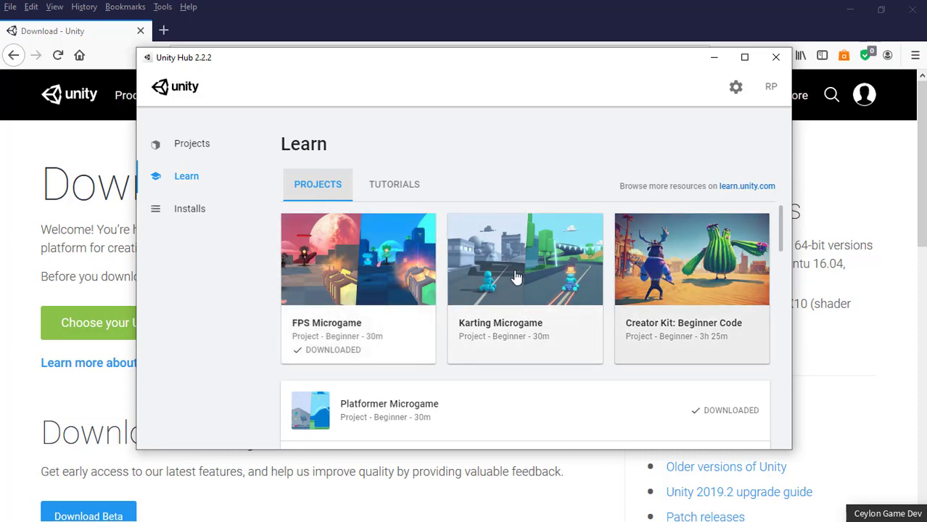
{"action": "left_click", "coordinate": [209, 210]}
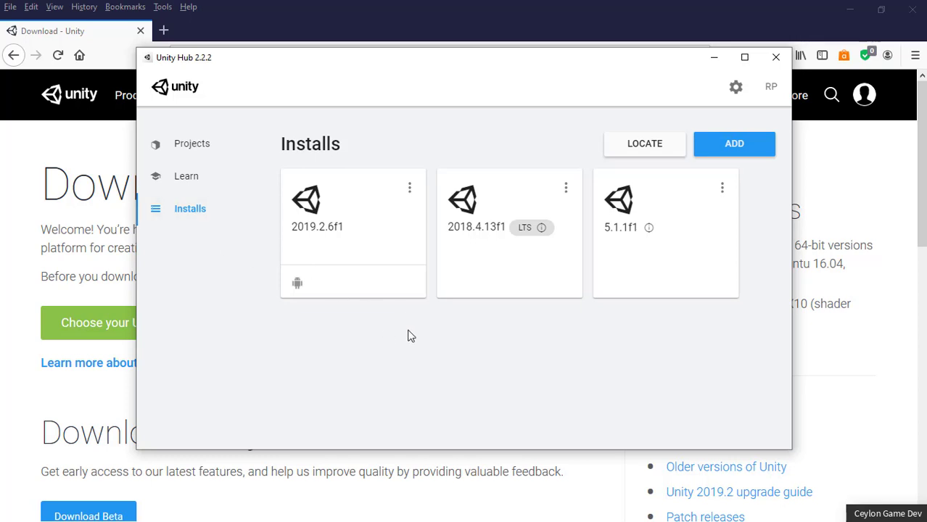
Begin adding a Unity version from Installs, keeping 2019.2.19f1 selected.
{"action": "mouse_move", "coordinate": [344, 234]}
{"action": "mouse_move", "coordinate": [302, 285]}
{"action": "left_click", "coordinate": [737, 154]}
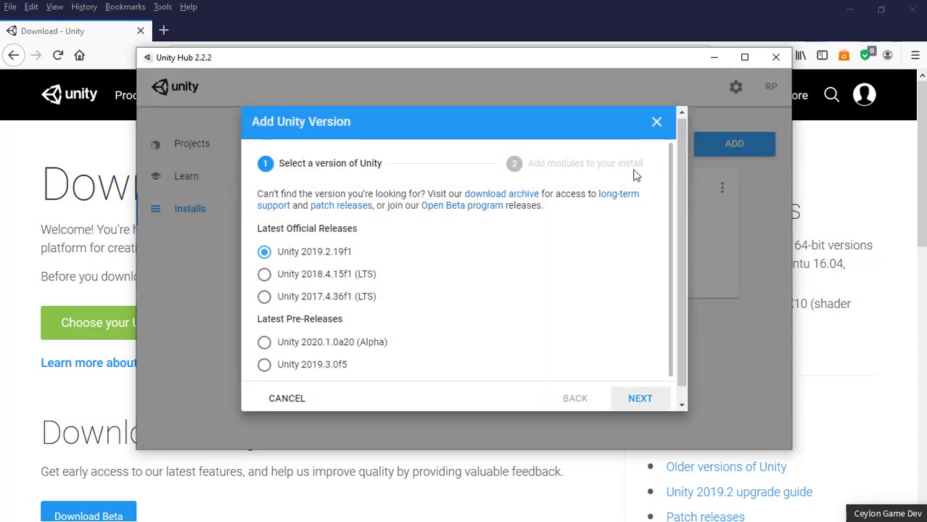
{"action": "left_click_drag", "start_coordinate": [681, 171], "coordinate": [681, 201]}
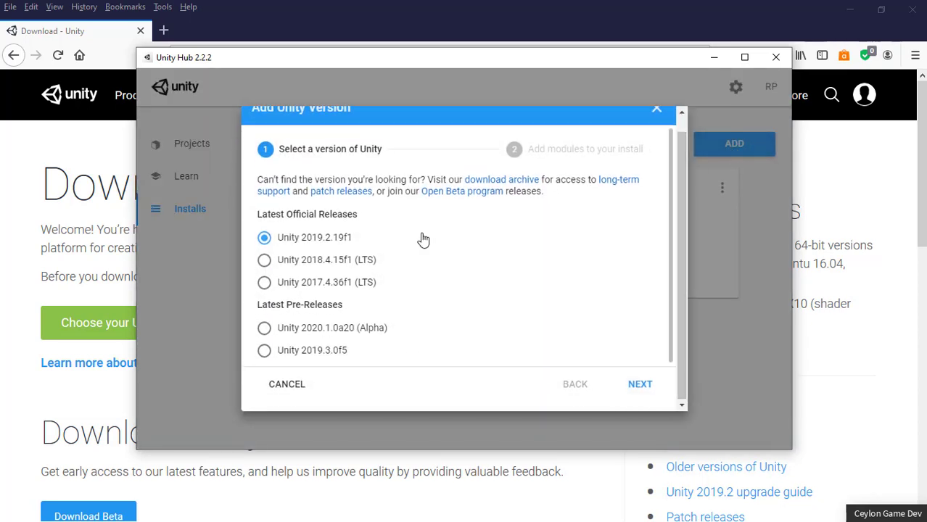
{"action": "scroll", "coordinate": [423, 240], "scroll_direction": "up", "scroll_amount": 1}
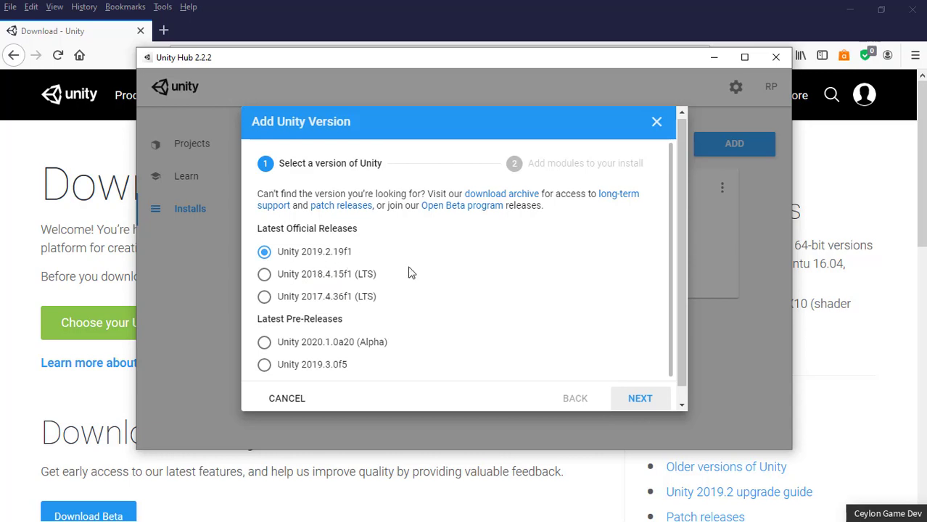
Advance to the 2019.2.19f1 module list and expand Android Build Support to show SDK & NDK Tools and OpenJDK.
{"action": "left_click", "coordinate": [631, 398]}
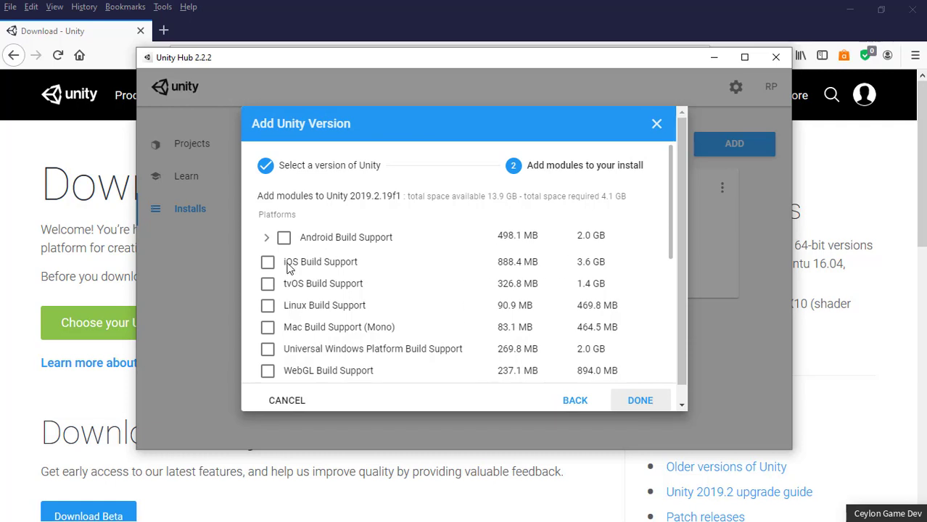
{"action": "scroll", "coordinate": [374, 276], "scroll_direction": "down", "scroll_amount": 3}
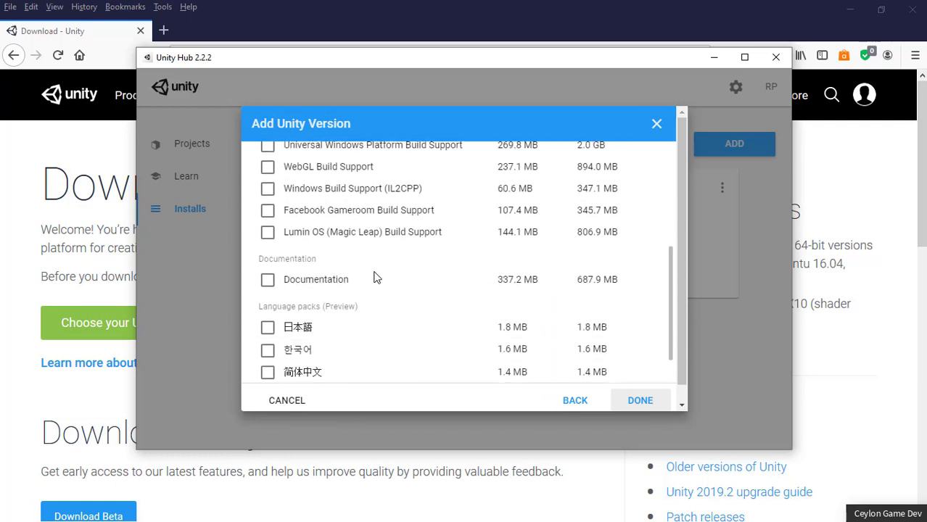
{"action": "scroll", "coordinate": [666, 337], "scroll_direction": "down", "scroll_amount": 1}
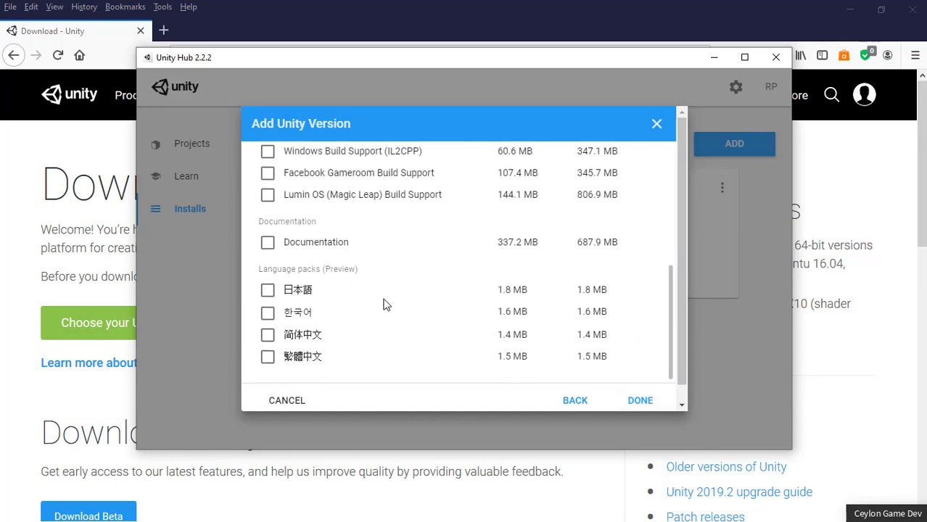
{"action": "left_click_drag", "start_coordinate": [668, 318], "coordinate": [668, 190]}
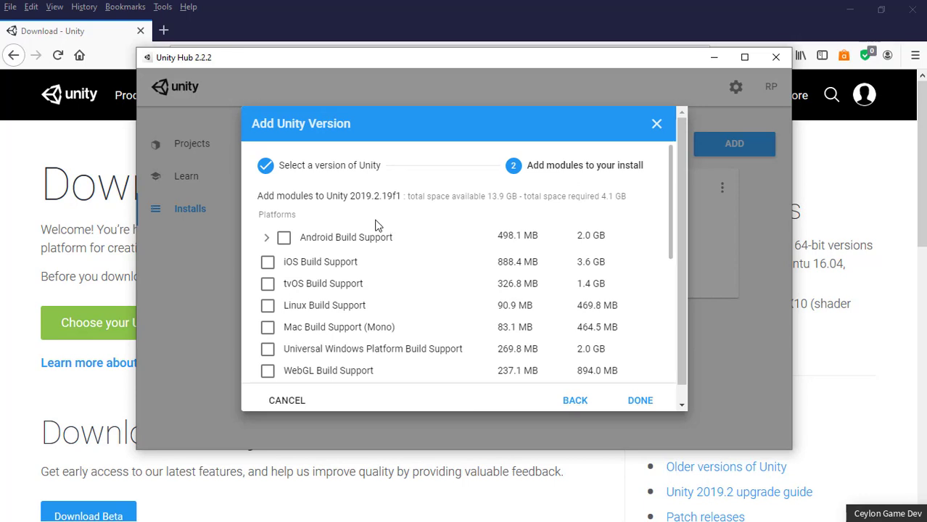
{"action": "left_click", "coordinate": [268, 240]}
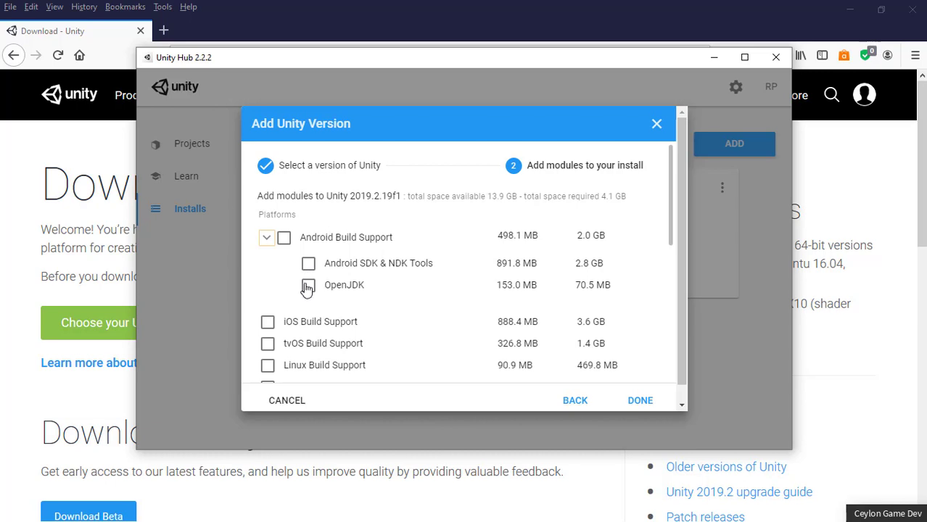
Tick Android SDK & NDK Tools and OpenJDK under Android Build Support, then review the remaining modules.
{"action": "left_click", "coordinate": [308, 263]}
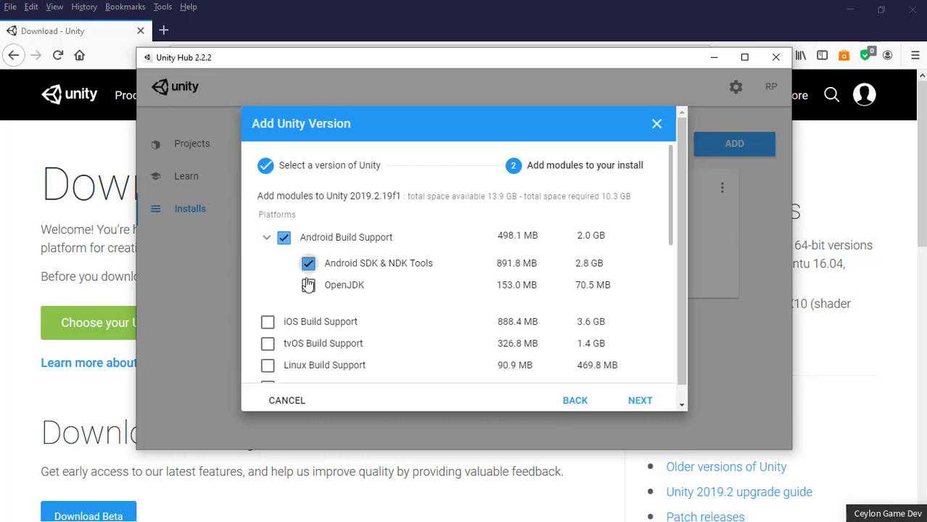
{"action": "left_click", "coordinate": [308, 285]}
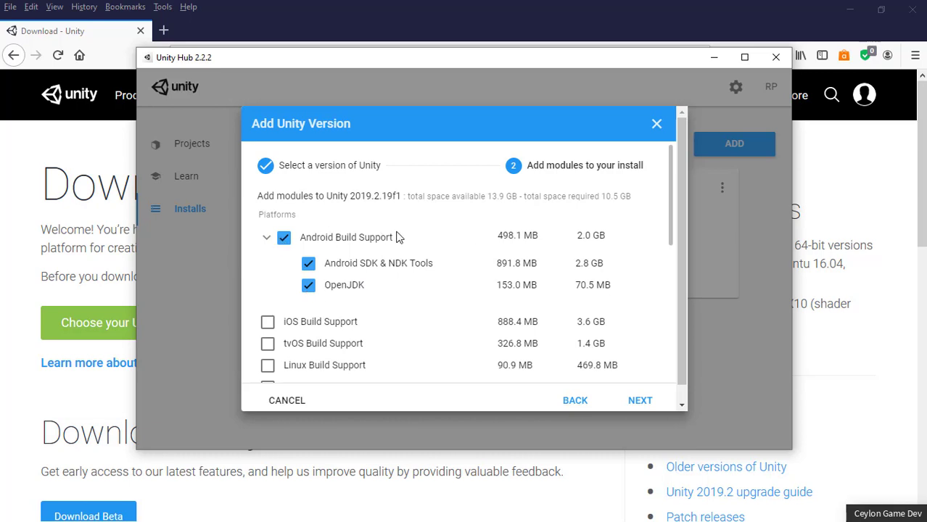
{"action": "scroll", "coordinate": [354, 265], "scroll_direction": "down", "scroll_amount": 1}
{"action": "scroll", "coordinate": [353, 265], "scroll_direction": "down", "scroll_amount": 1}
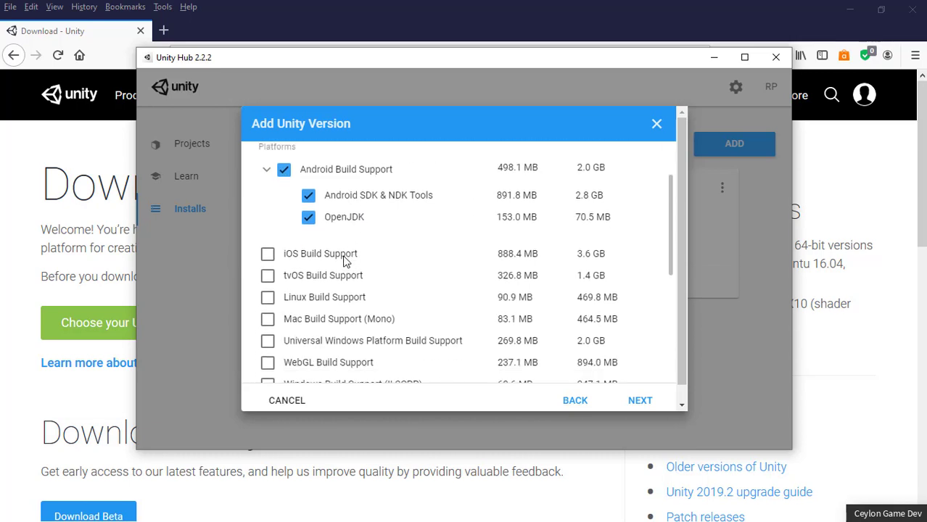
{"action": "scroll", "coordinate": [343, 263], "scroll_direction": "down", "scroll_amount": 2}
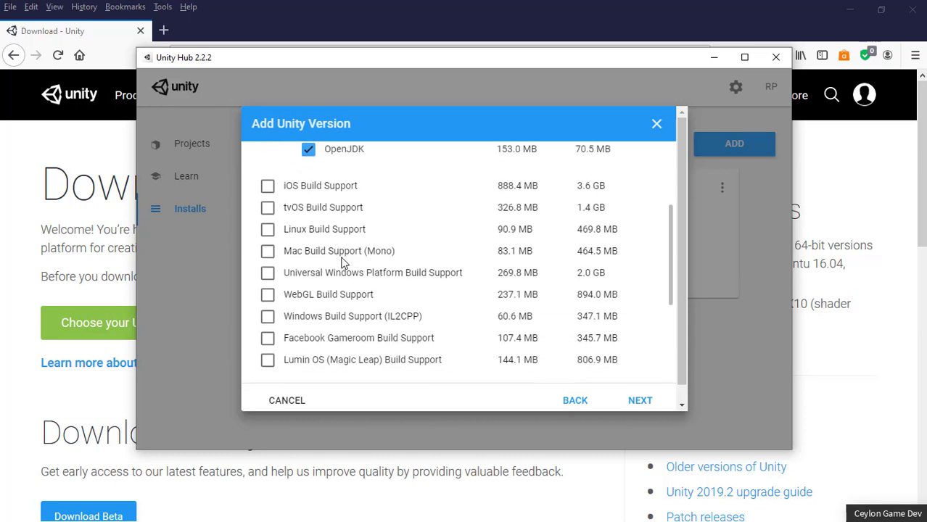
{"action": "scroll", "coordinate": [284, 277], "scroll_direction": "down", "scroll_amount": 1}
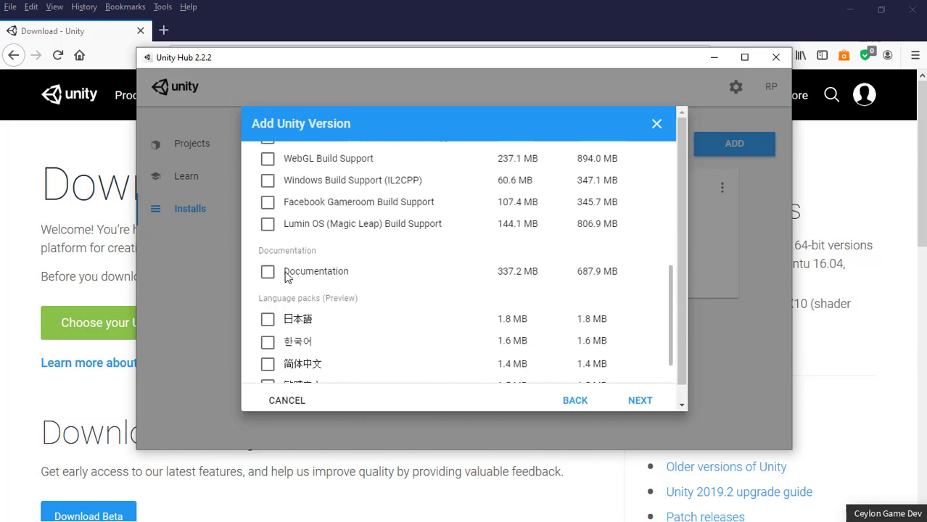
{"action": "scroll", "coordinate": [288, 210], "scroll_direction": "up", "scroll_amount": 2}
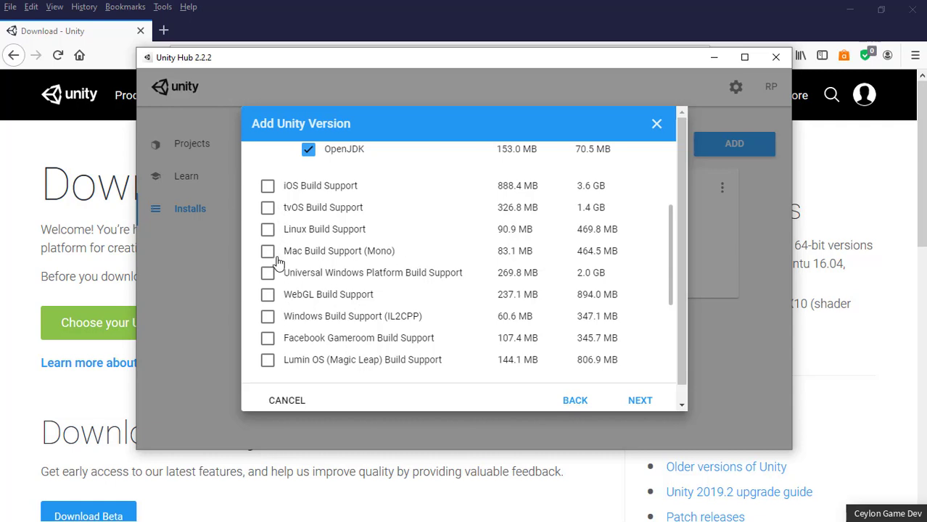
{"action": "scroll", "coordinate": [272, 275], "scroll_direction": "down", "scroll_amount": 2}
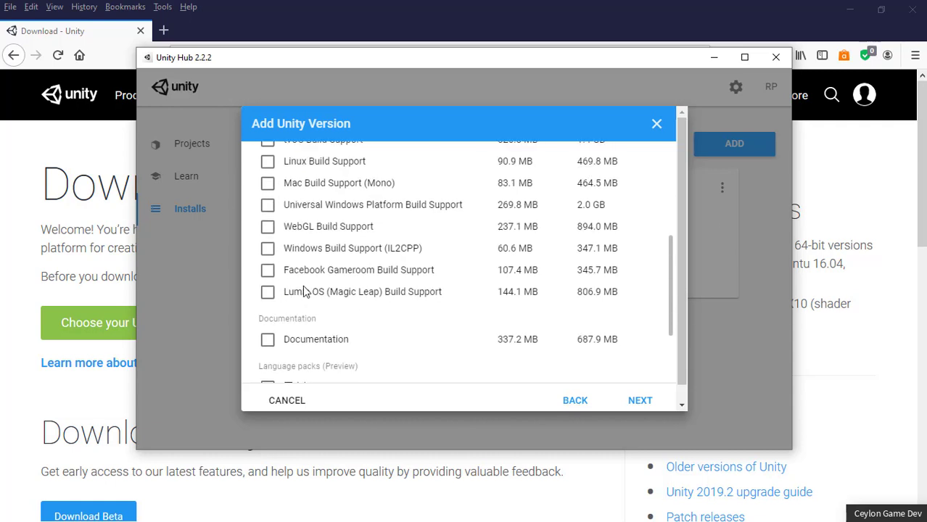
{"action": "scroll", "coordinate": [306, 291], "scroll_direction": "up", "scroll_amount": 2}
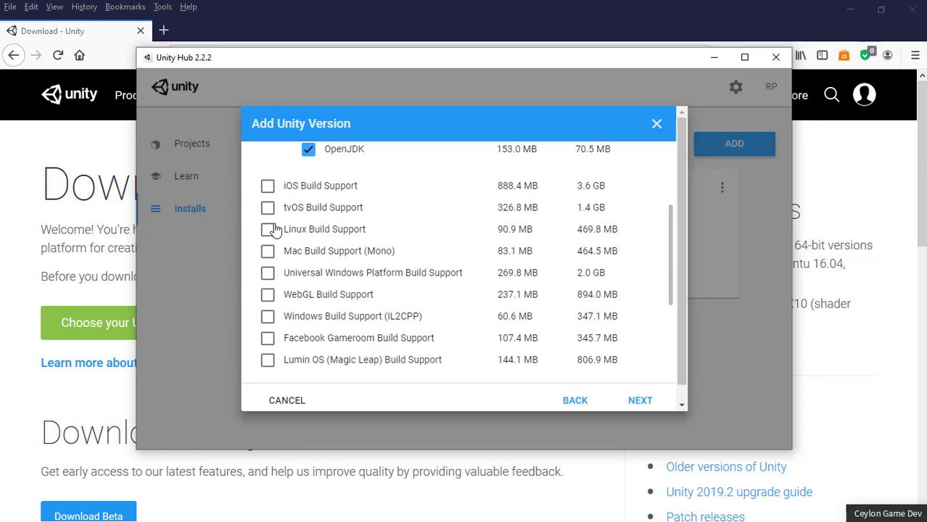
{"action": "scroll", "coordinate": [272, 285], "scroll_direction": "down", "scroll_amount": 2}
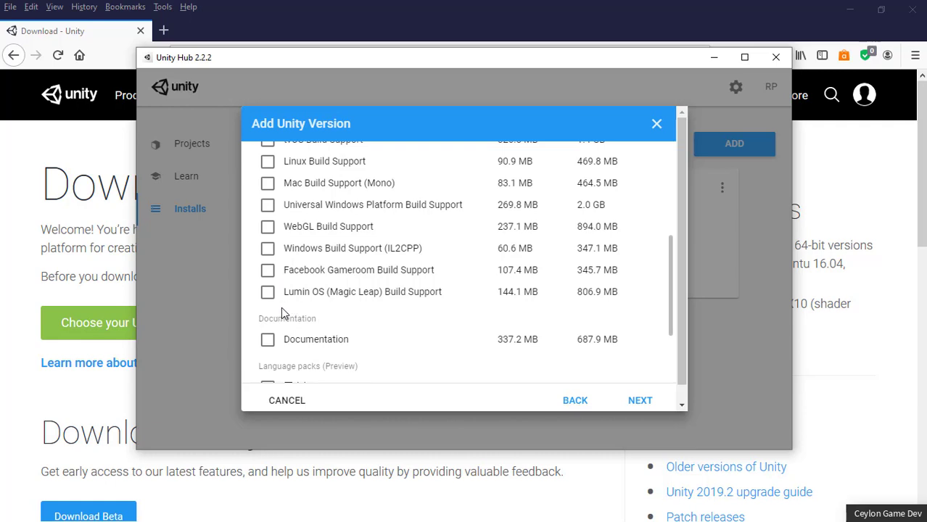
{"action": "scroll", "coordinate": [348, 308], "scroll_direction": "up", "scroll_amount": 6}
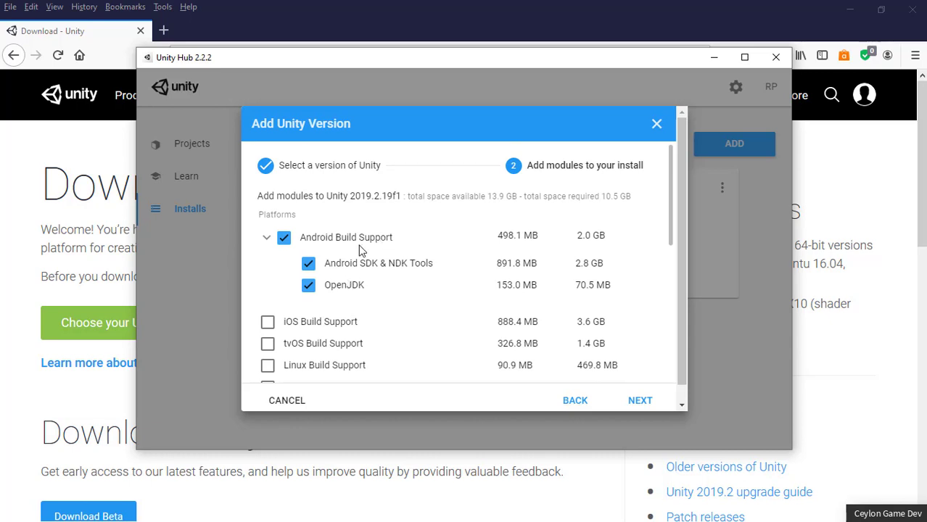
Agree to the Android SDK and NDK license terms and finish the 2019.2.19f1 module setup.
{"action": "left_click", "coordinate": [622, 395]}
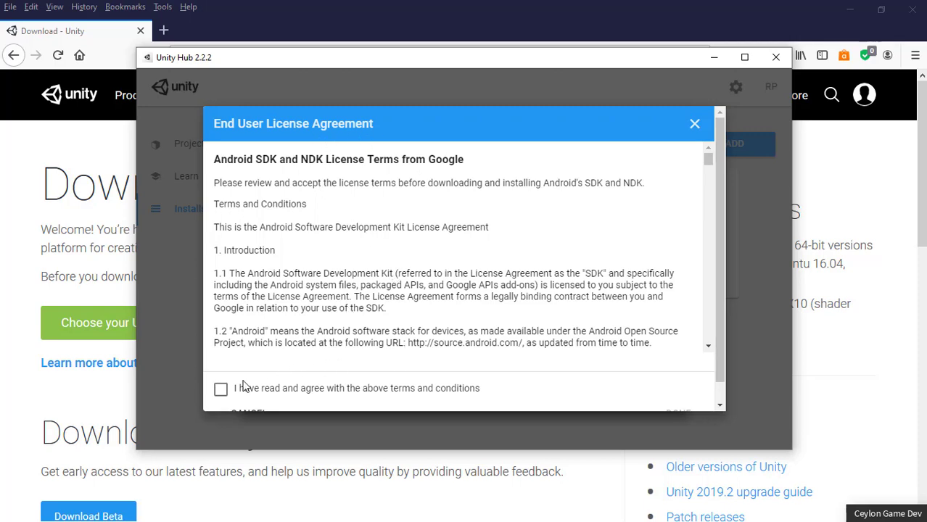
{"action": "left_click", "coordinate": [221, 389]}
{"action": "scroll", "coordinate": [508, 341], "scroll_direction": "down", "scroll_amount": 3}
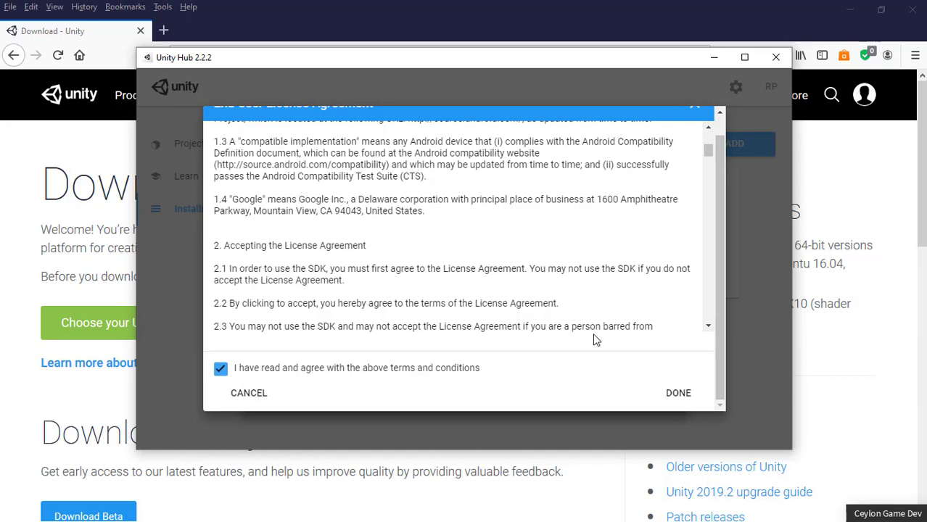
{"action": "scroll", "coordinate": [595, 338], "scroll_direction": "up", "scroll_amount": 1}
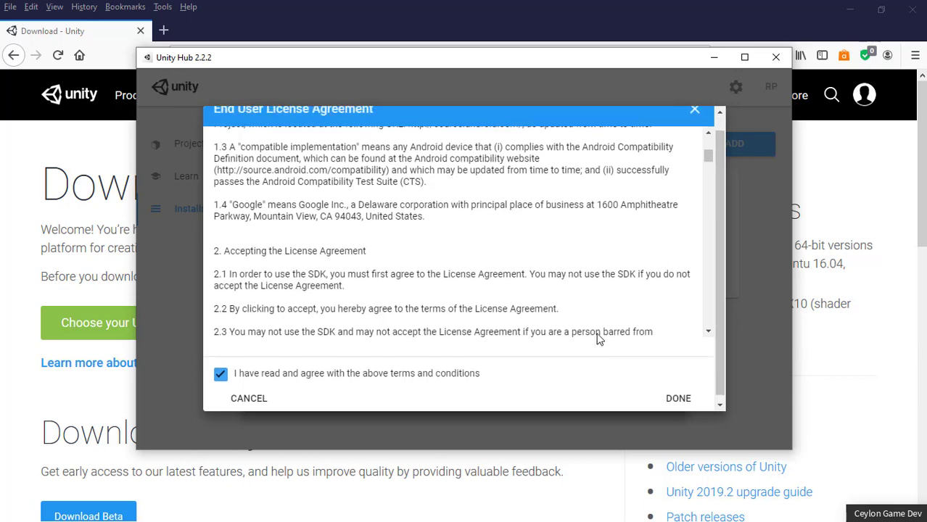
{"action": "scroll", "coordinate": [656, 286], "scroll_direction": "up", "scroll_amount": 3}
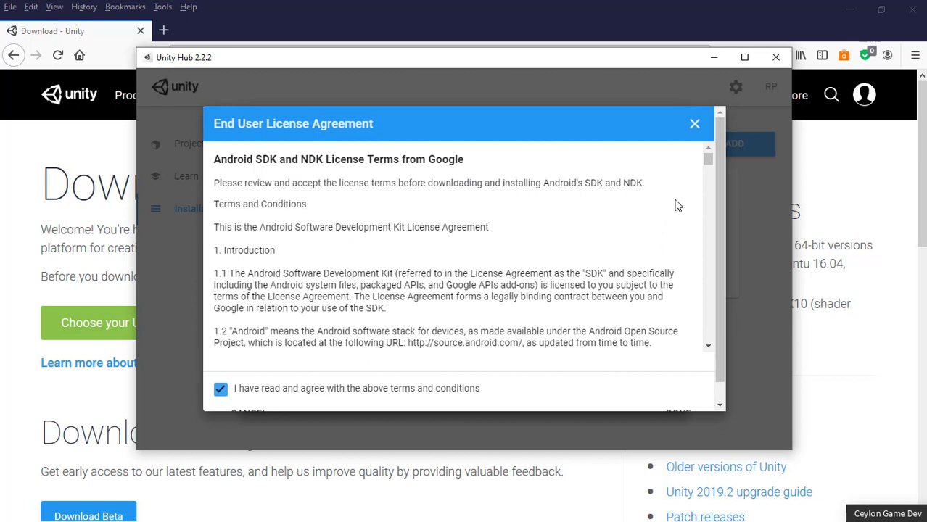
{"action": "left_click", "coordinate": [695, 126]}
Close the install dialogs and start a new project with Unity 2019.2.6f1 from Projects.
{"action": "left_click", "coordinate": [659, 126]}
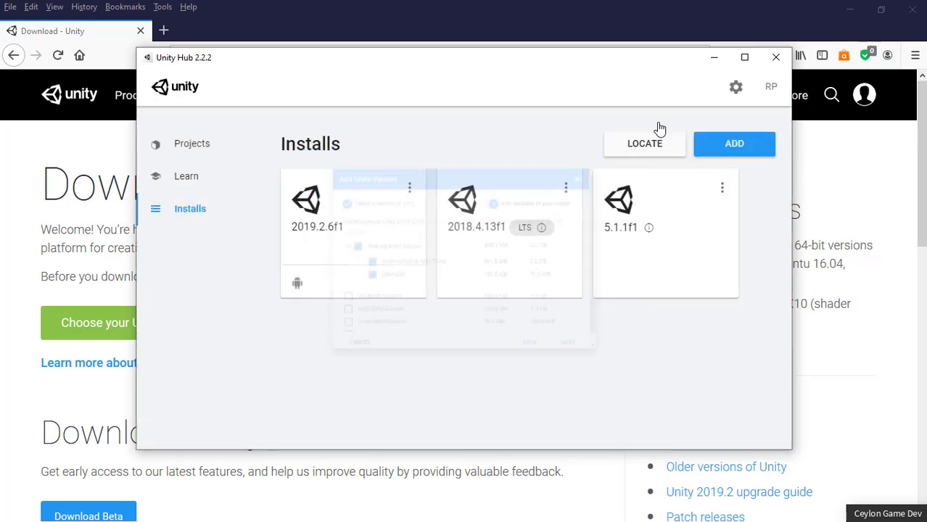
{"action": "left_click", "coordinate": [221, 148]}
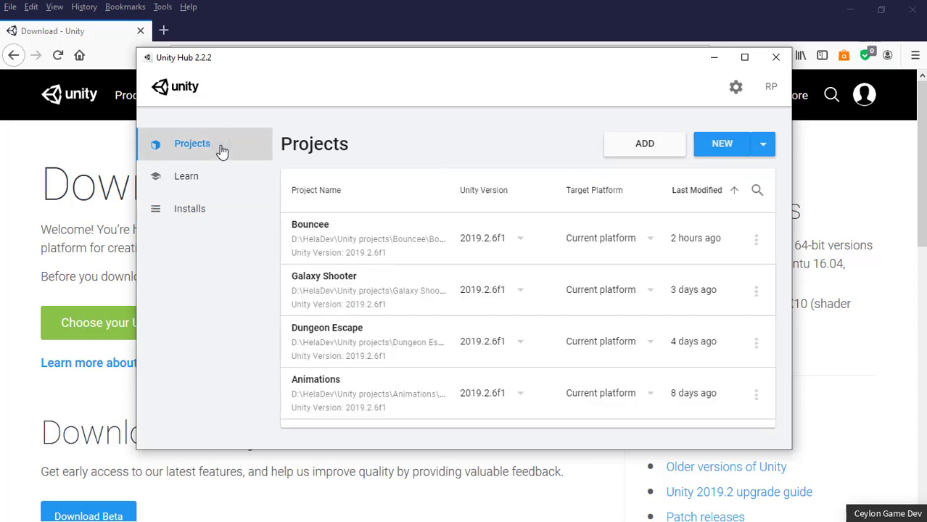
{"action": "left_click", "coordinate": [764, 148]}
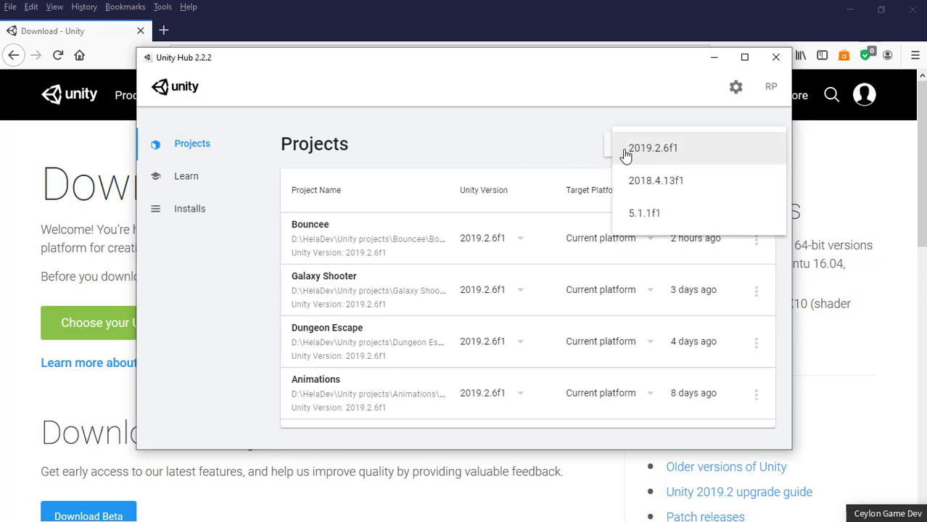
{"action": "left_click", "coordinate": [665, 158]}
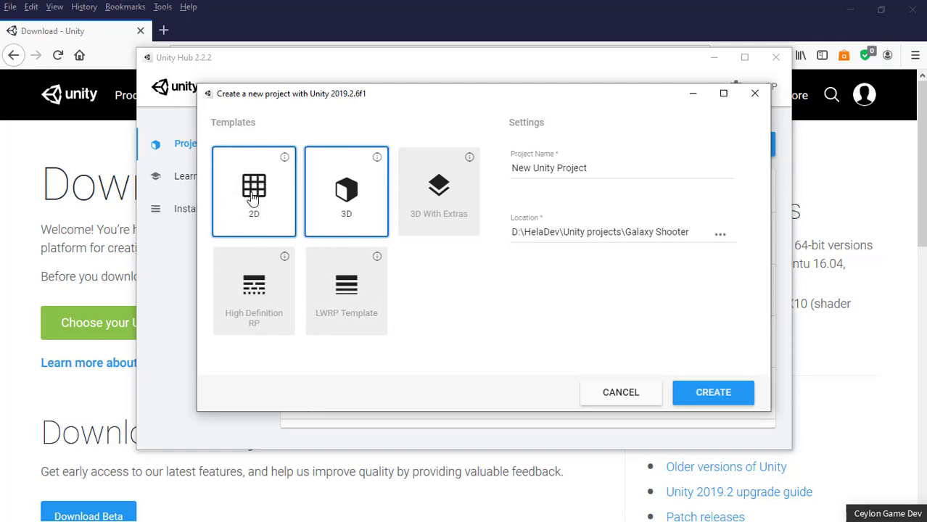
Choose the 2D template and name the project Bouncee.
{"action": "left_click", "coordinate": [251, 199]}
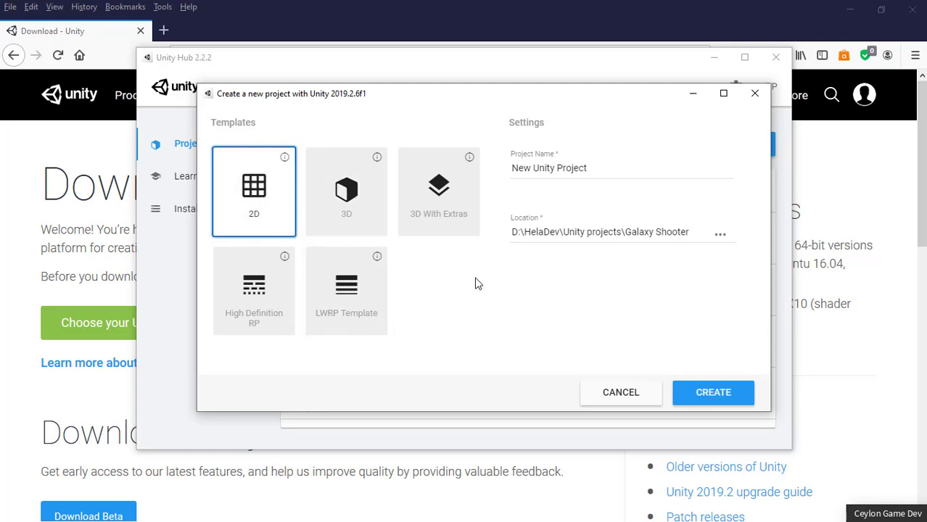
{"action": "left_click", "coordinate": [594, 168]}
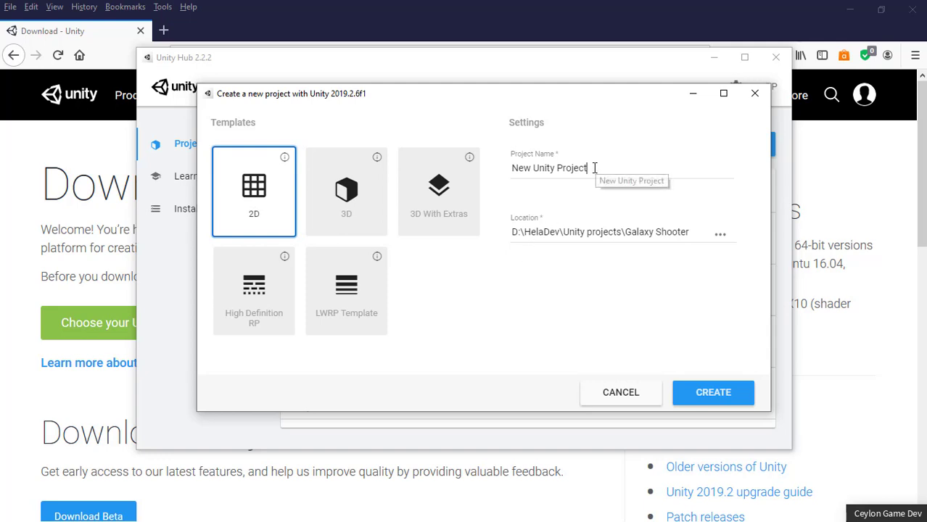
{"action": "triple_click", "coordinate": [594, 168]}
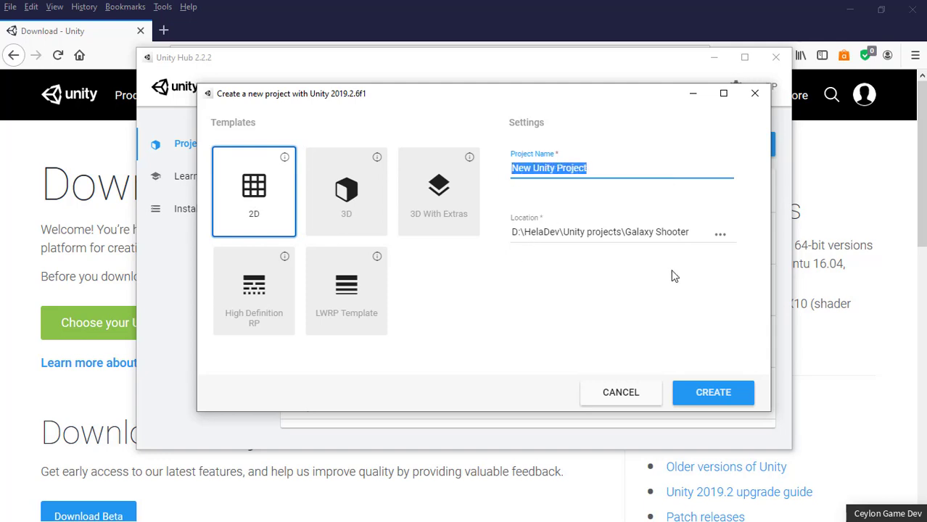
{"action": "type", "text": "B"}
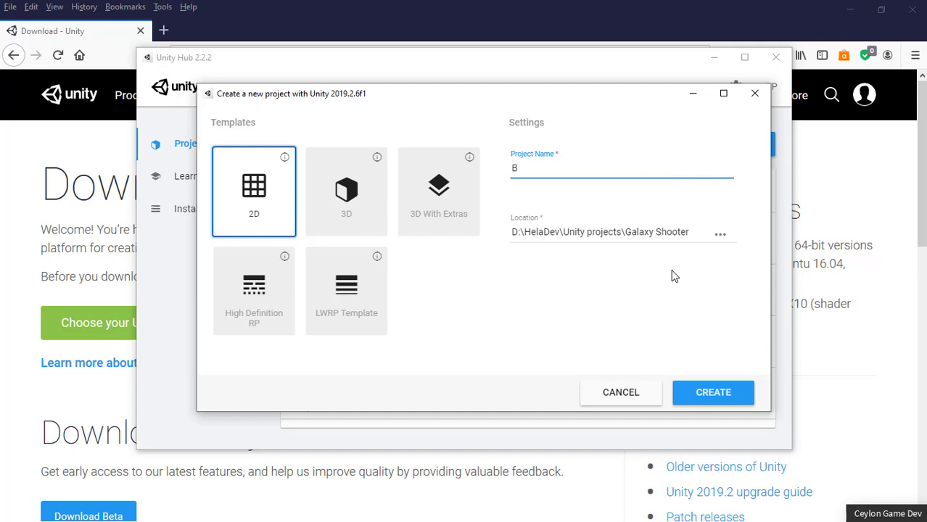
{"action": "type", "text": "ouncee"}
Set the project location to a new Bouncee folder under D:\HelaDev\CGD.
{"action": "left_click", "coordinate": [719, 235]}
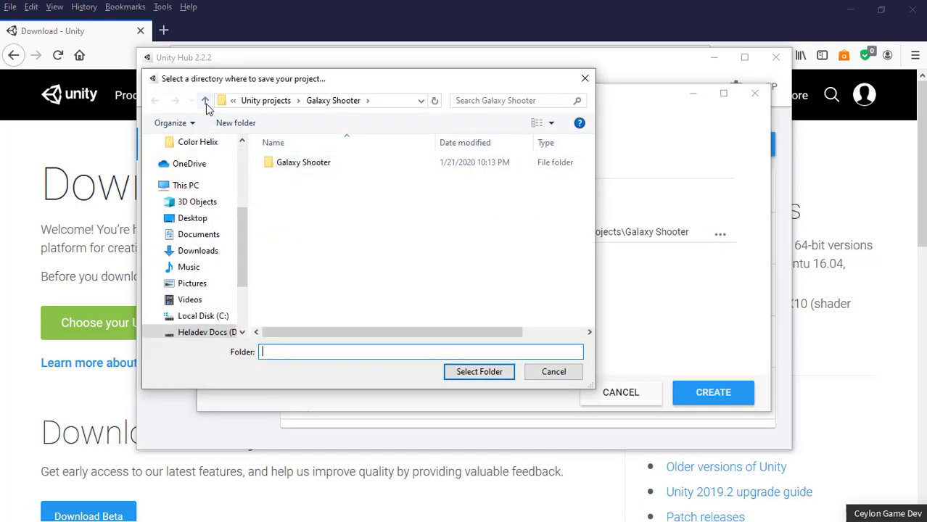
{"action": "left_click", "coordinate": [205, 100]}
{"action": "left_click", "coordinate": [204, 100]}
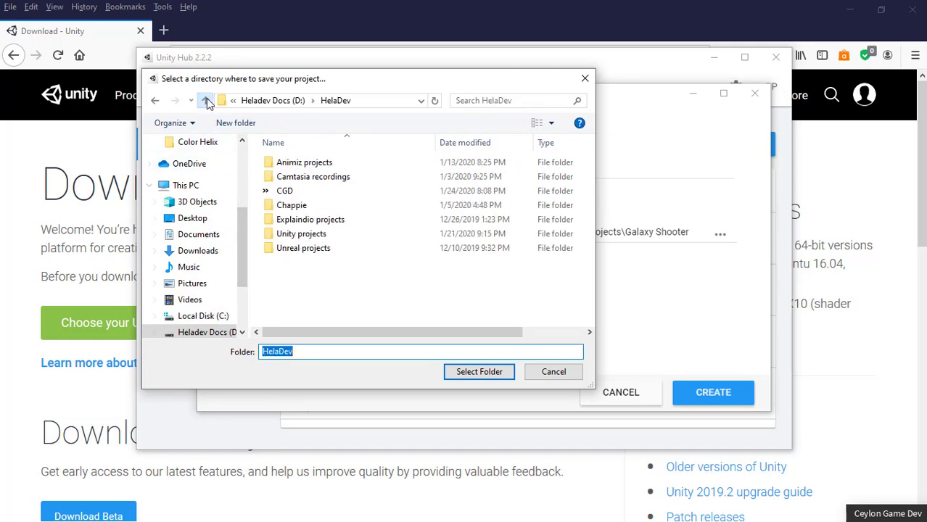
{"action": "double_click", "coordinate": [284, 192]}
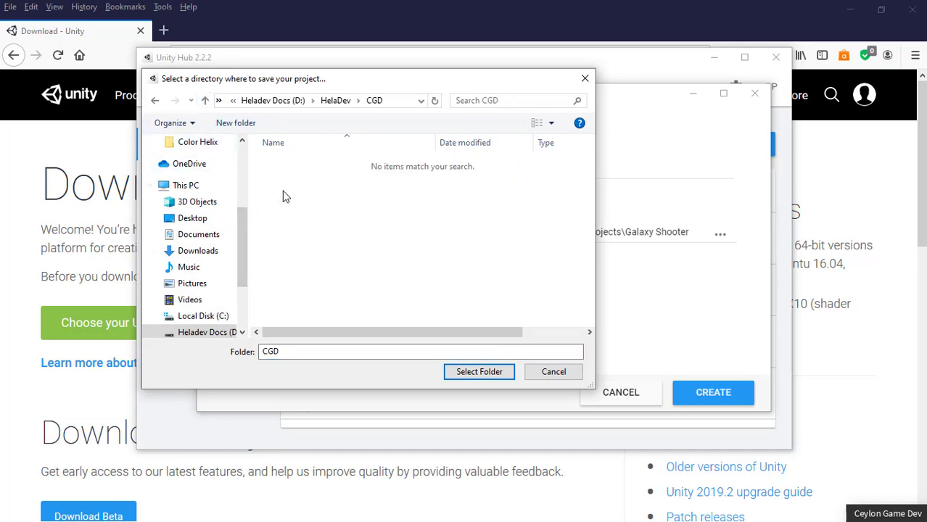
{"action": "left_click", "coordinate": [239, 124]}
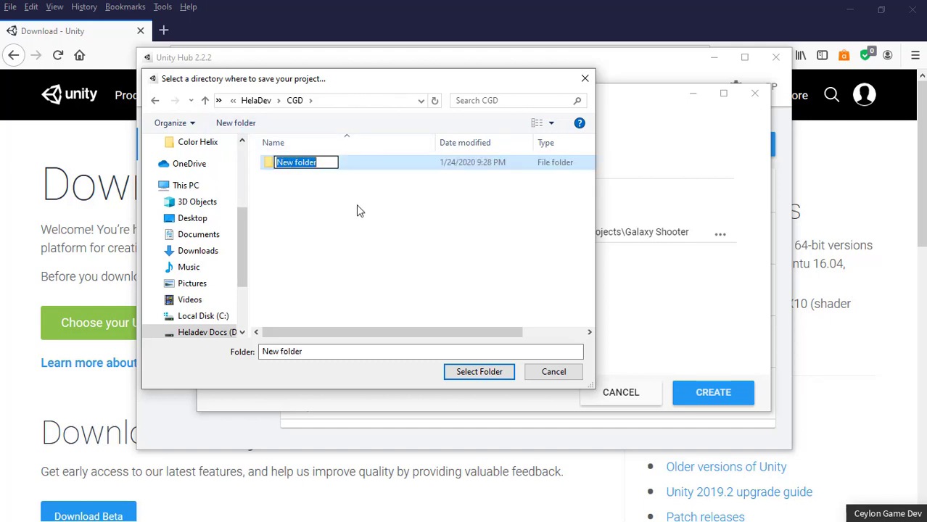
{"action": "type", "text": "Bou"}
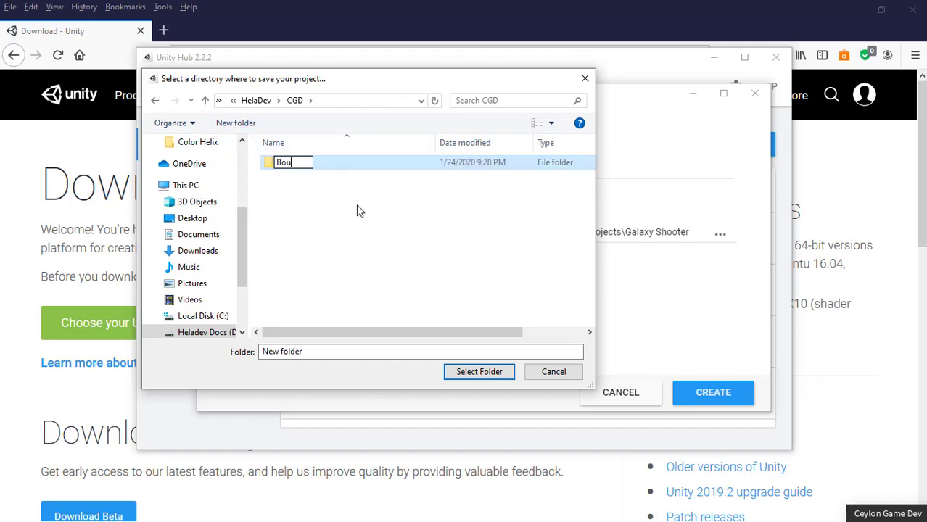
{"action": "type", "text": "ncee"}
{"action": "key", "text": "Return"}
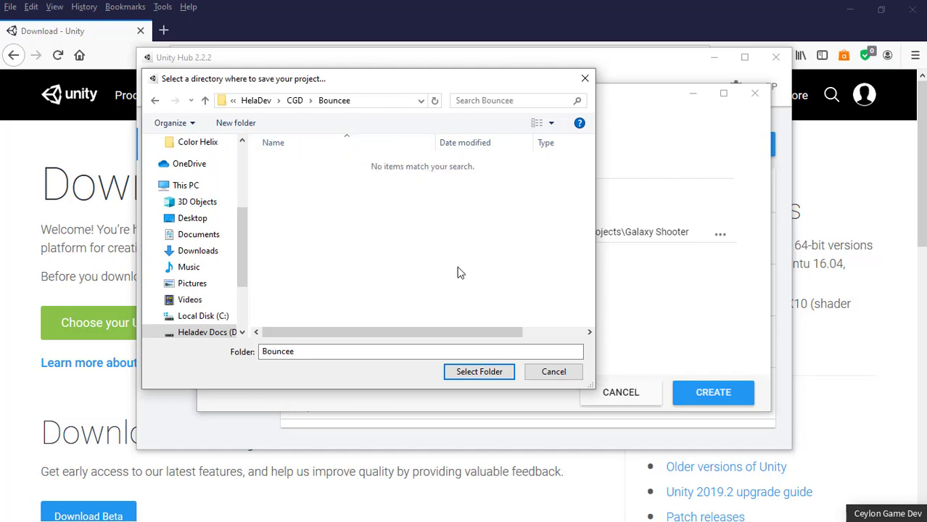
{"action": "left_click", "coordinate": [477, 376]}
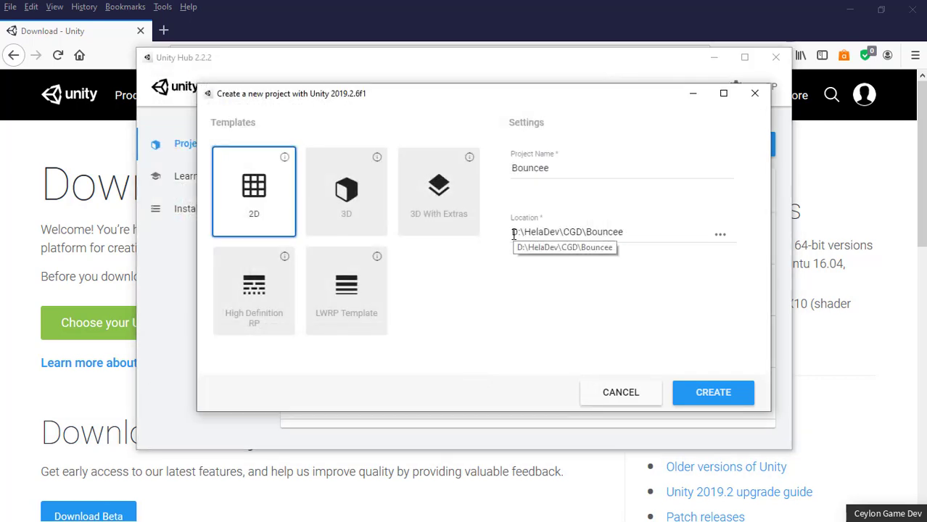
Check the location path and create the Bouncee project.
{"action": "left_click_drag", "start_coordinate": [513, 233], "coordinate": [624, 234]}
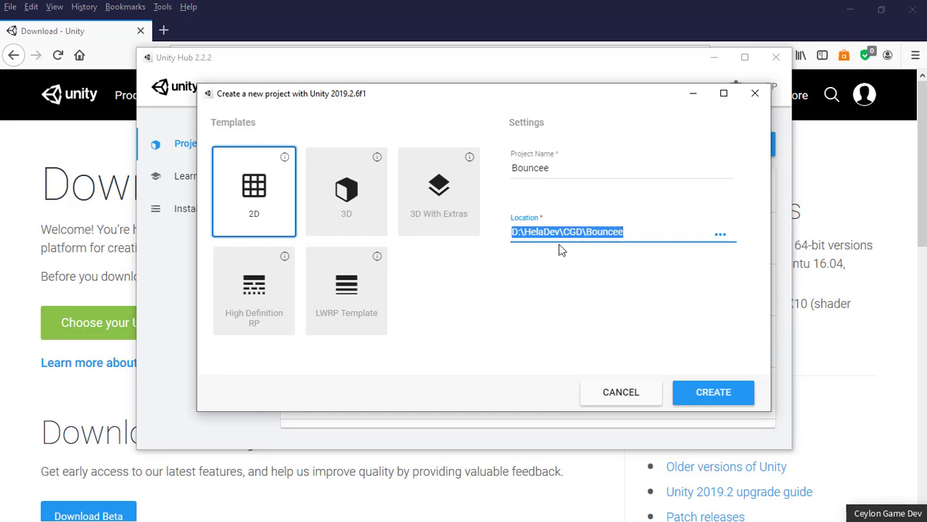
{"action": "left_click", "coordinate": [560, 265]}
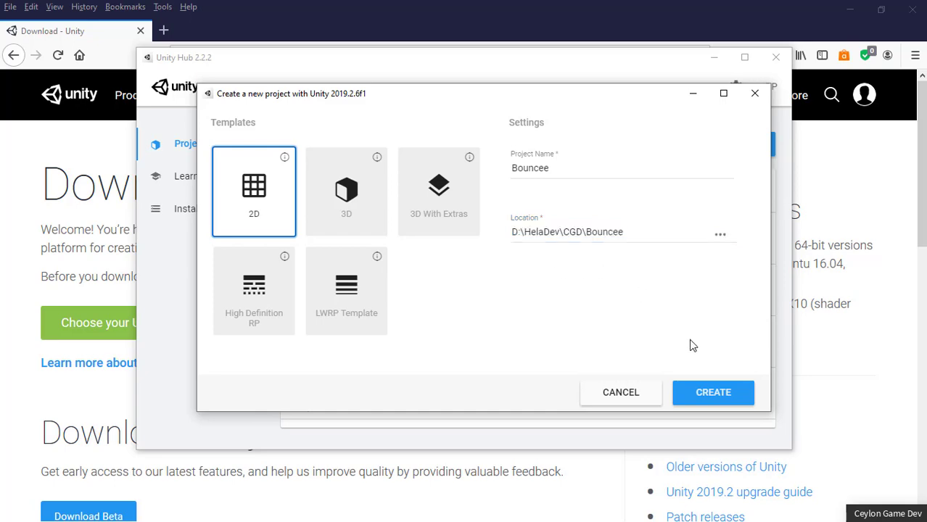
{"action": "left_click", "coordinate": [702, 393]}
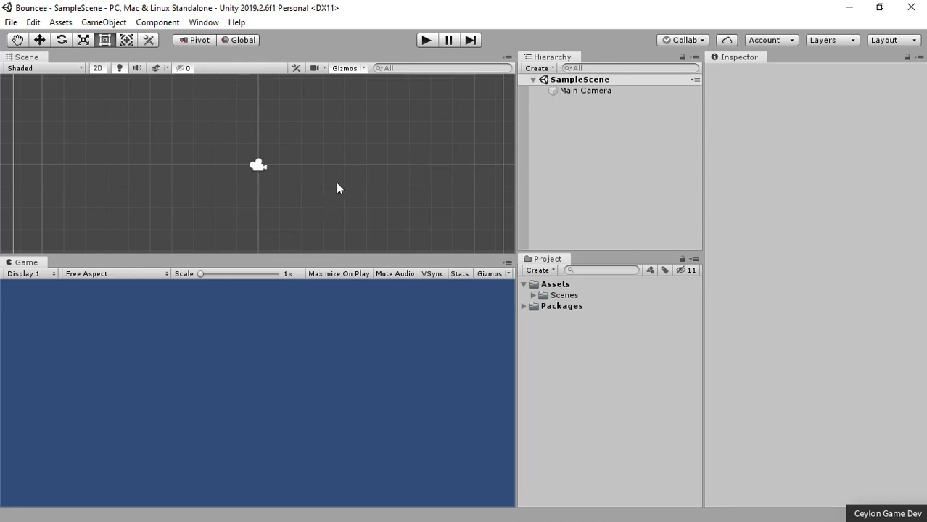
Switch the editor's Layout dropdown to Default.
{"action": "left_click", "coordinate": [870, 41]}
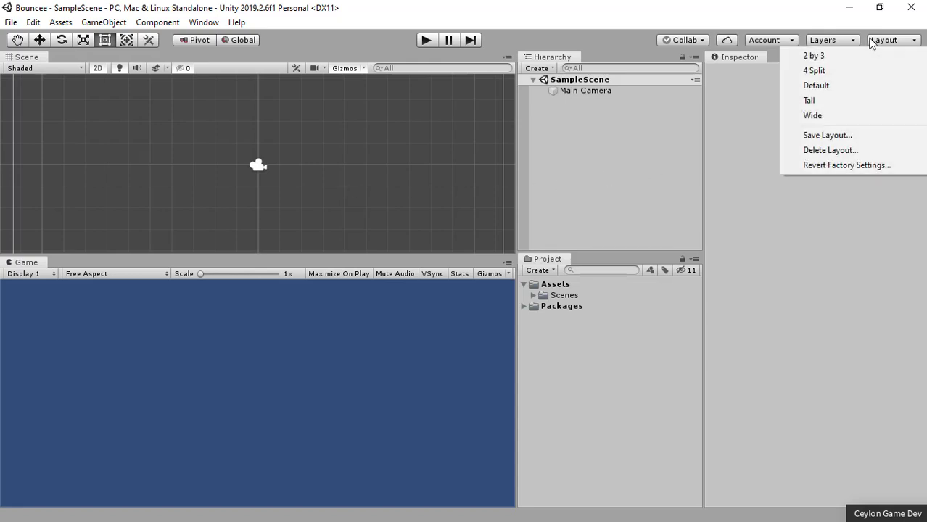
{"action": "left_click", "coordinate": [847, 85]}
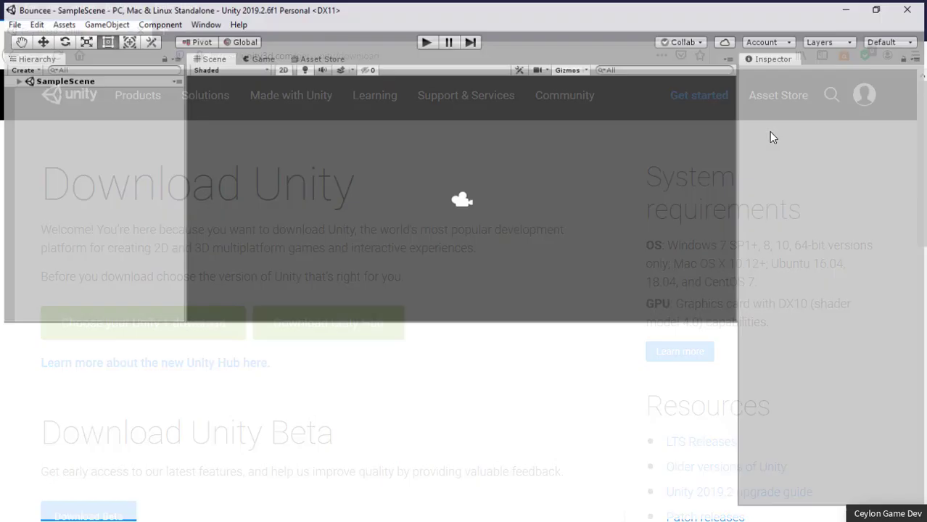
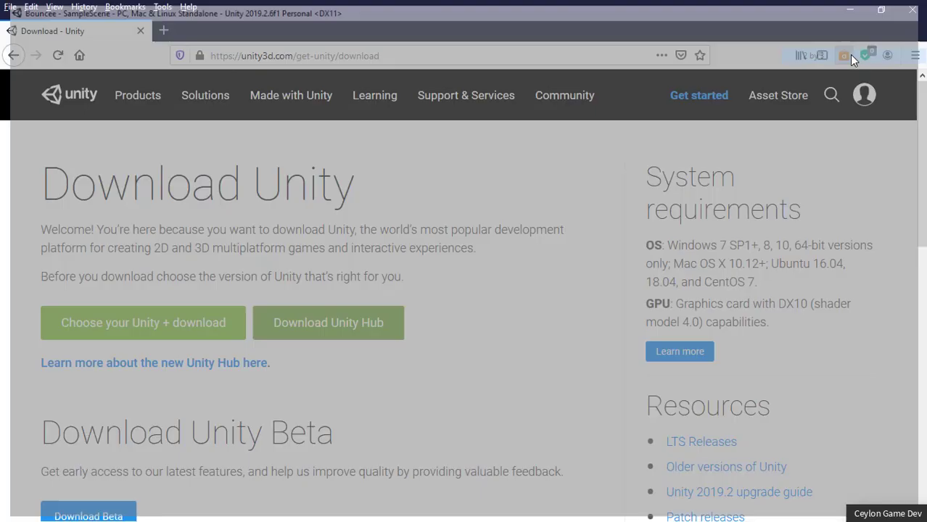
Switch the Unity editor to the 2 by 3 layout.
{"action": "left_click", "coordinate": [850, 54]}
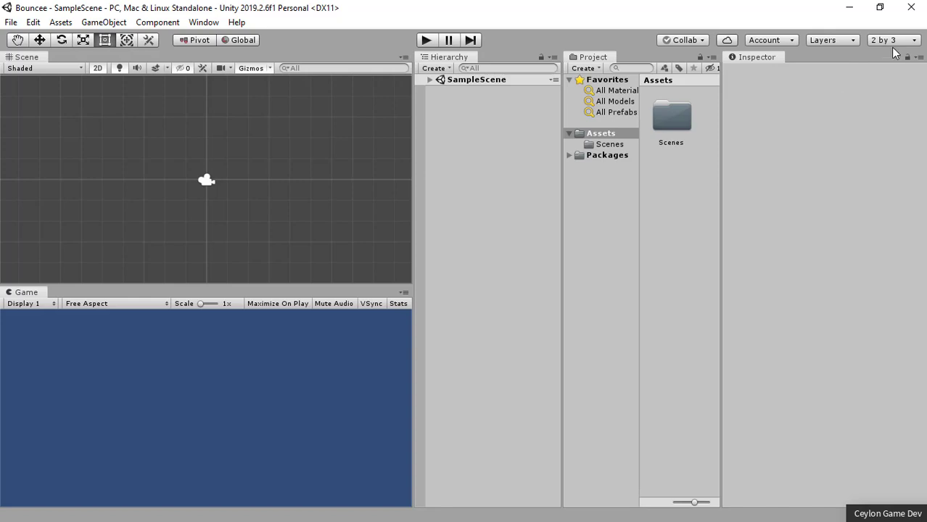
Cycle through the 4 Split, Default, Tall and Wide layouts, ending on Tall.
{"action": "left_click", "coordinate": [891, 43]}
{"action": "left_click", "coordinate": [870, 68]}
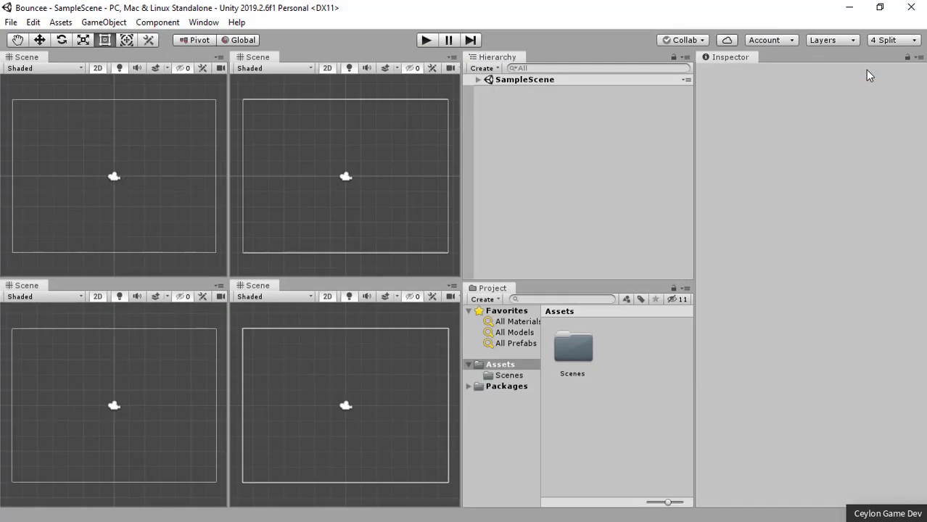
{"action": "left_click", "coordinate": [889, 41]}
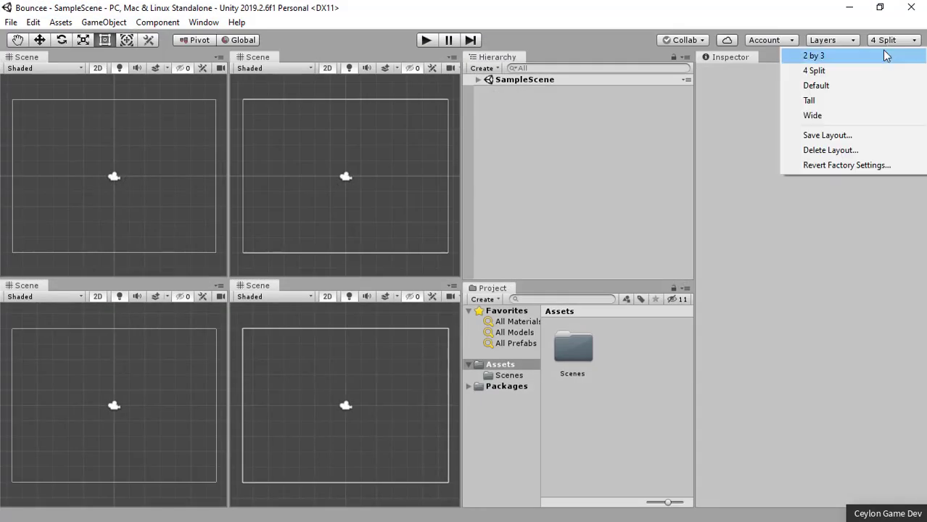
{"action": "left_click", "coordinate": [856, 87]}
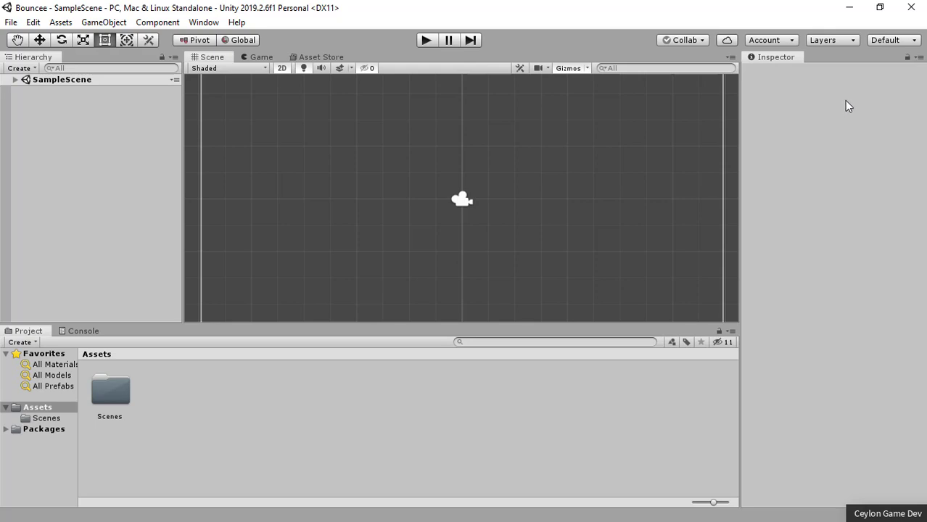
{"action": "left_click", "coordinate": [875, 40]}
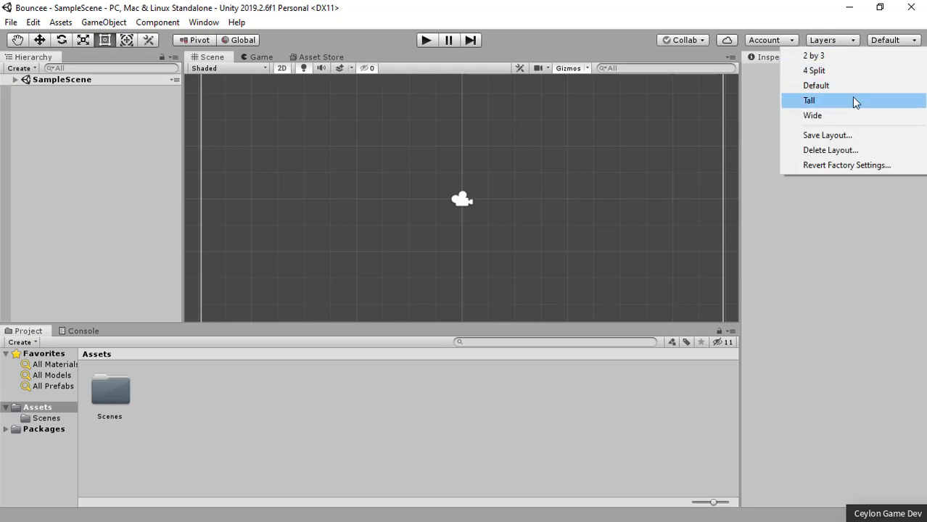
{"action": "left_click", "coordinate": [853, 101]}
{"action": "left_click", "coordinate": [881, 39]}
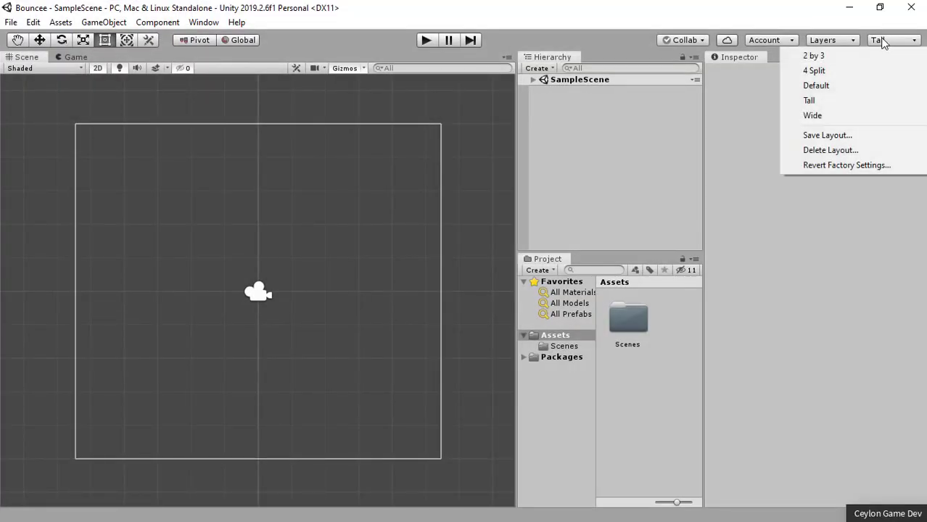
{"action": "left_click", "coordinate": [838, 115]}
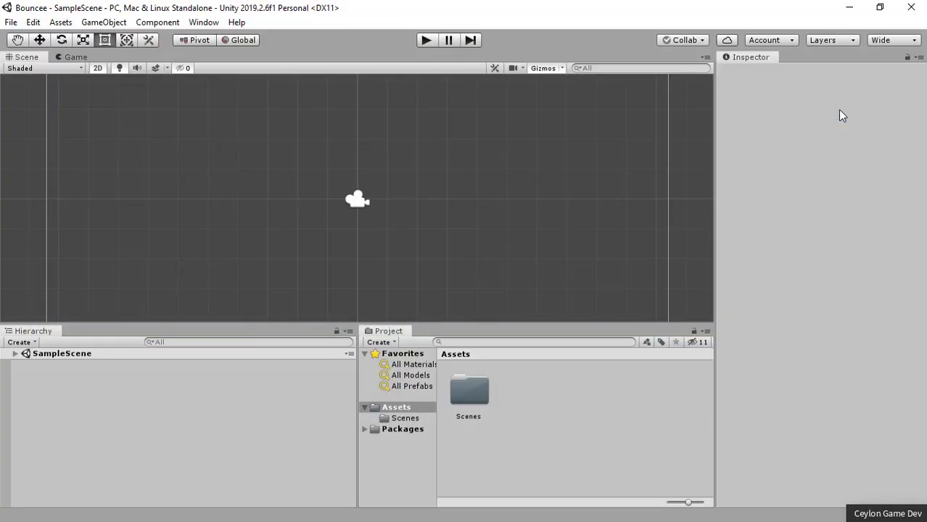
{"action": "left_click", "coordinate": [883, 42]}
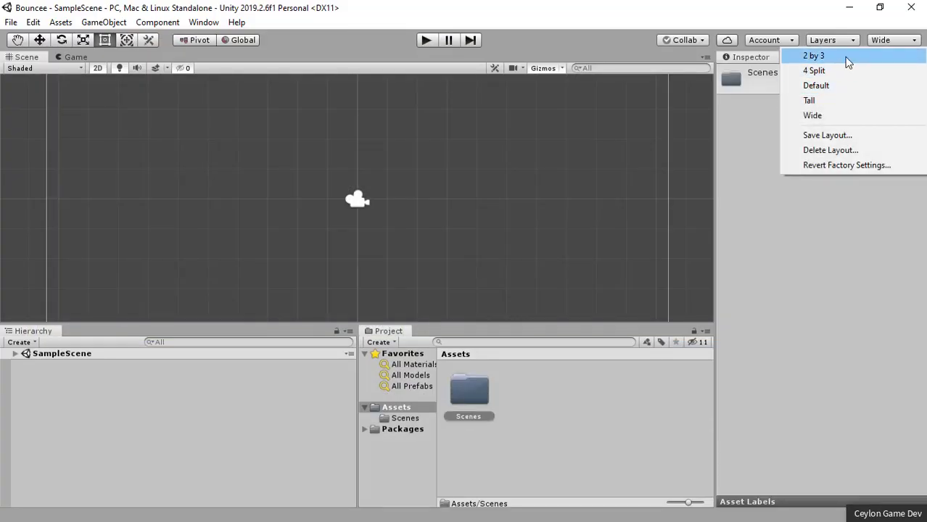
{"action": "left_click", "coordinate": [838, 102]}
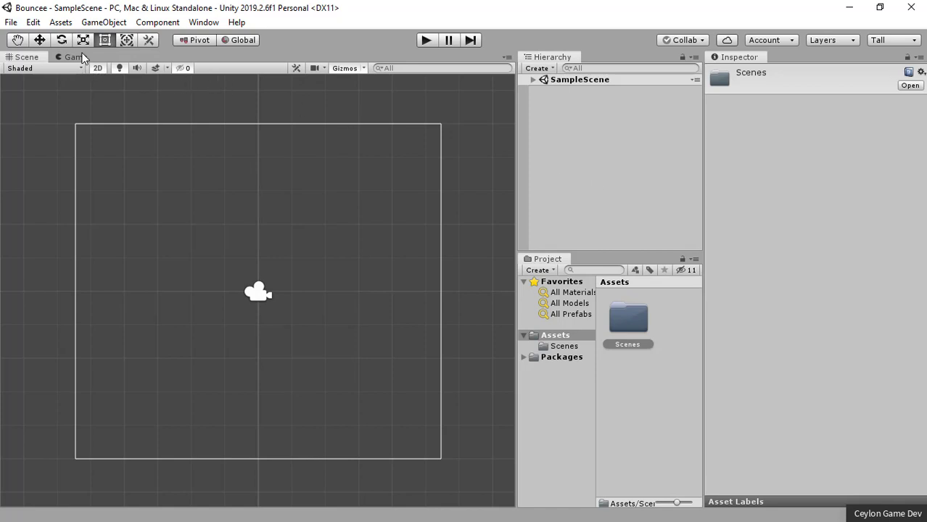
Dock the Game view below the Scene view and enlarge it with the splitter.
{"action": "left_click_drag", "start_coordinate": [82, 57], "coordinate": [124, 289]}
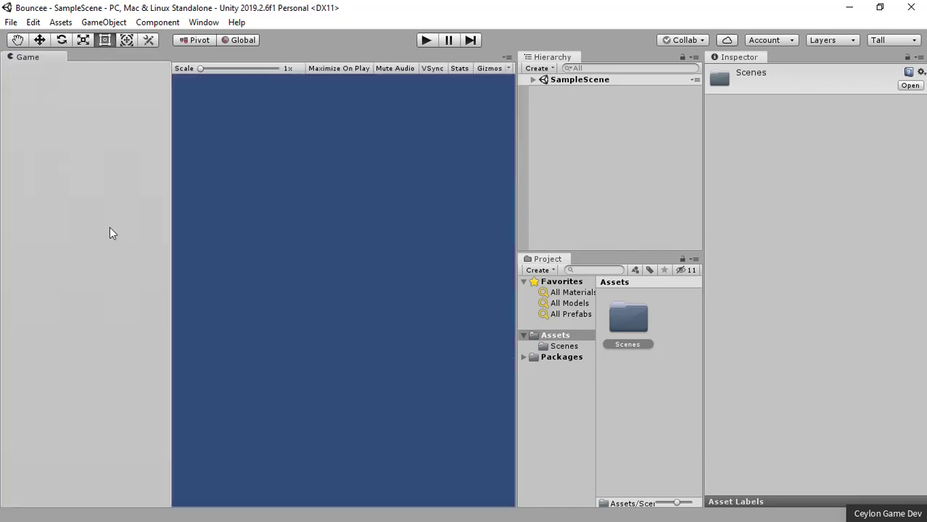
{"action": "left_click_drag", "start_coordinate": [176, 330], "coordinate": [196, 394]}
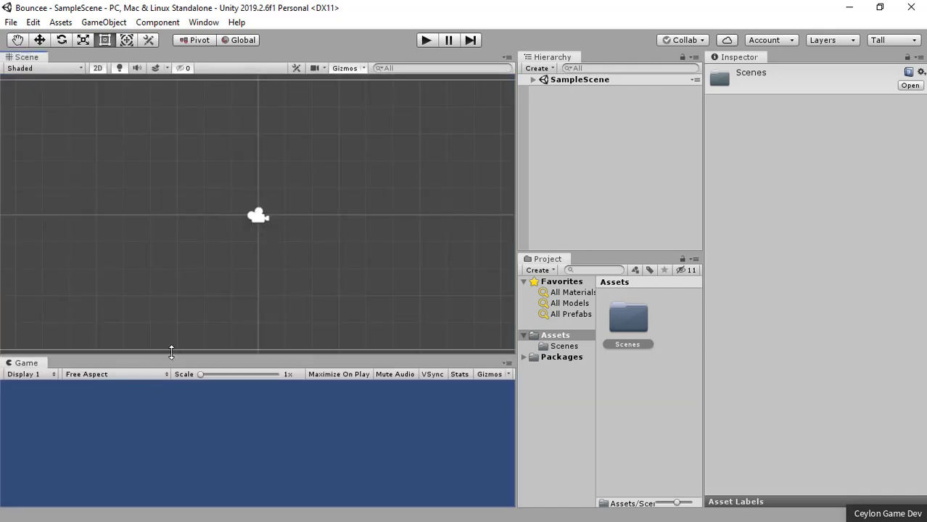
{"action": "mouse_move", "coordinate": [170, 354]}
{"action": "left_mouse_down"}
{"action": "mouse_move", "coordinate": [195, 248]}
{"action": "mouse_move", "coordinate": [198, 272]}
{"action": "left_mouse_up"}
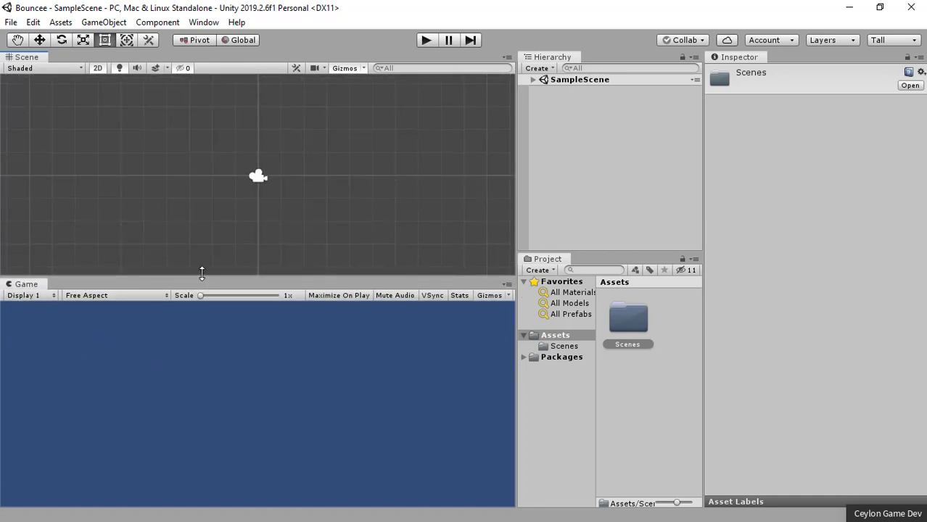
{"action": "left_click_drag", "start_coordinate": [202, 273], "coordinate": [201, 273]}
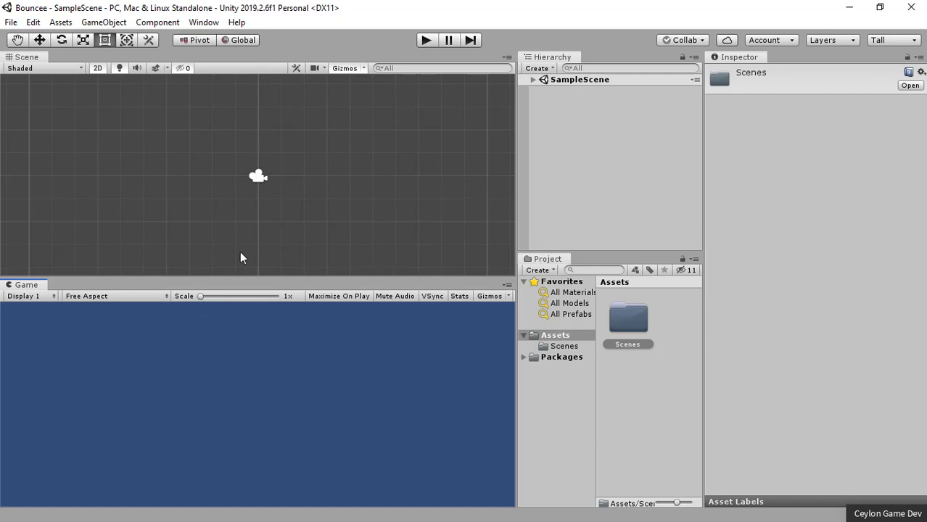
{"action": "right_click_drag", "start_coordinate": [211, 223], "coordinate": [242, 207]}
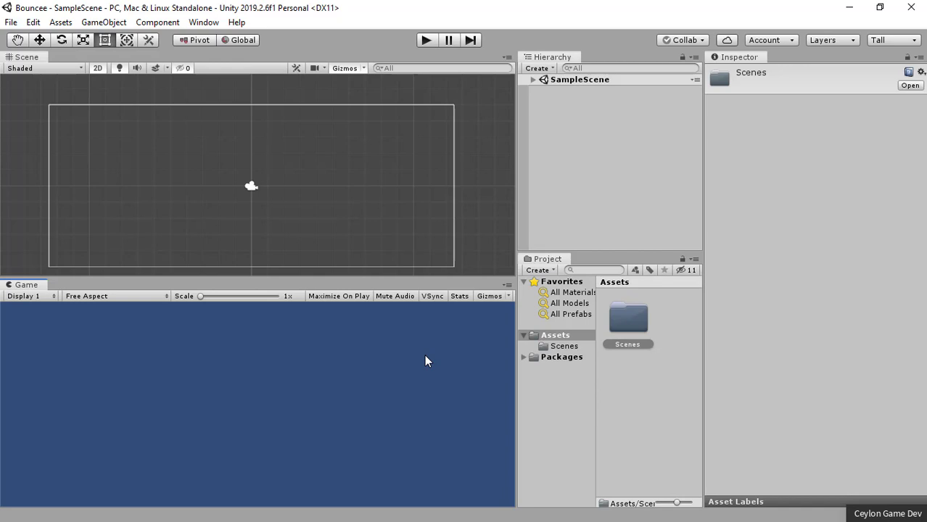
Save the current editor arrangement as a layout named myLayout.
{"action": "left_click", "coordinate": [895, 42]}
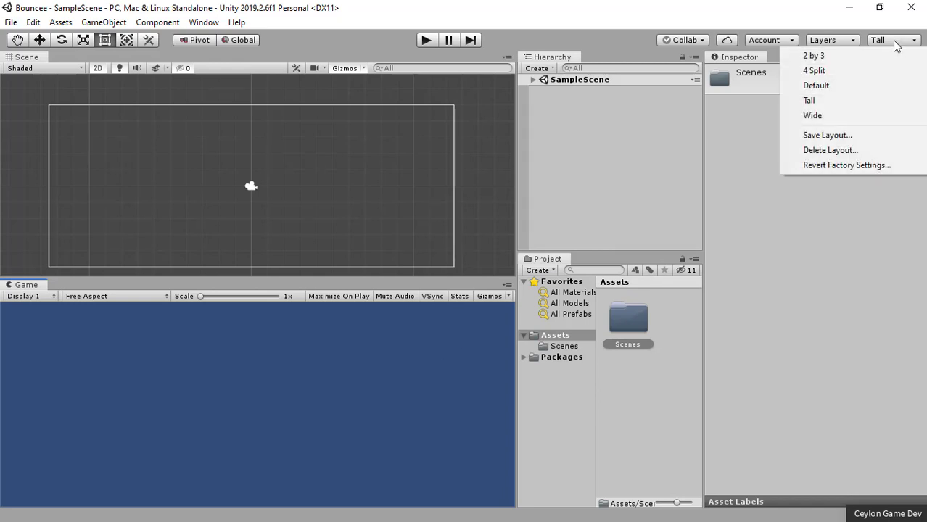
{"action": "left_click", "coordinate": [840, 135]}
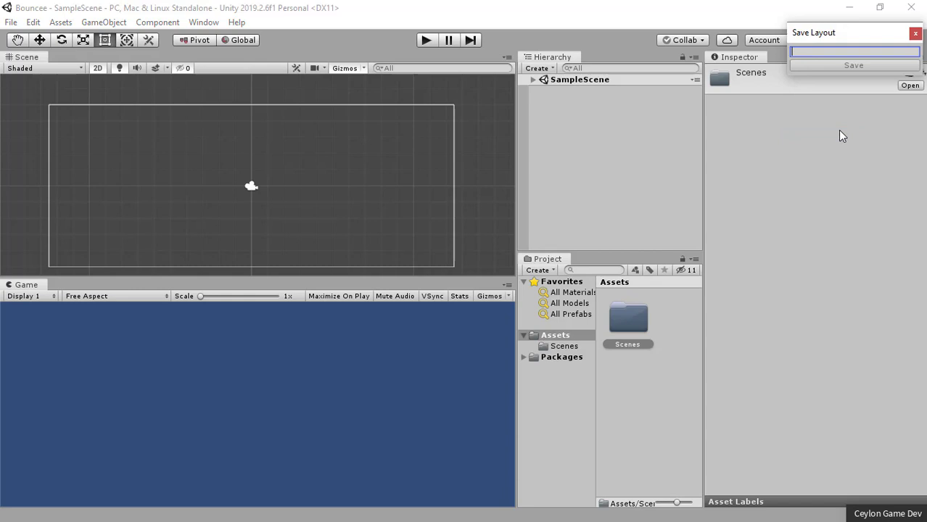
{"action": "type", "text": "myLay"}
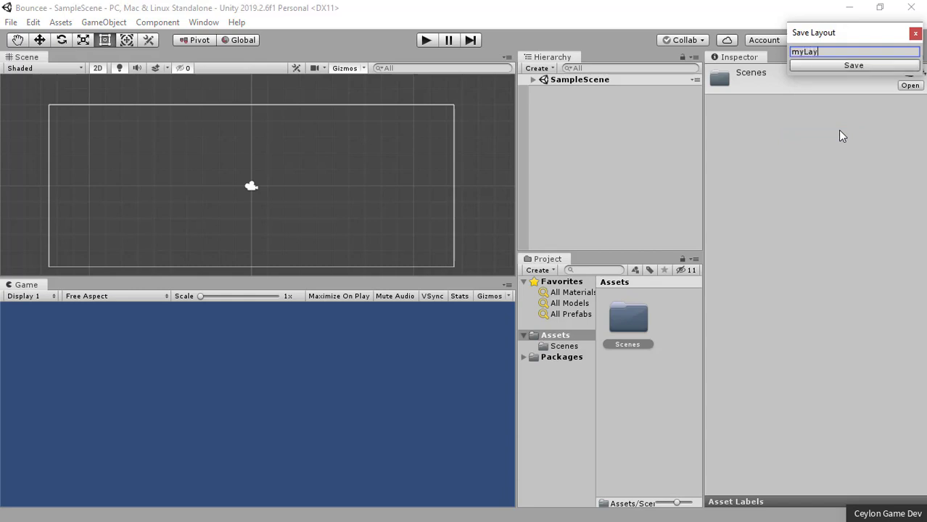
{"action": "type", "text": "out"}
{"action": "left_click", "coordinate": [849, 67]}
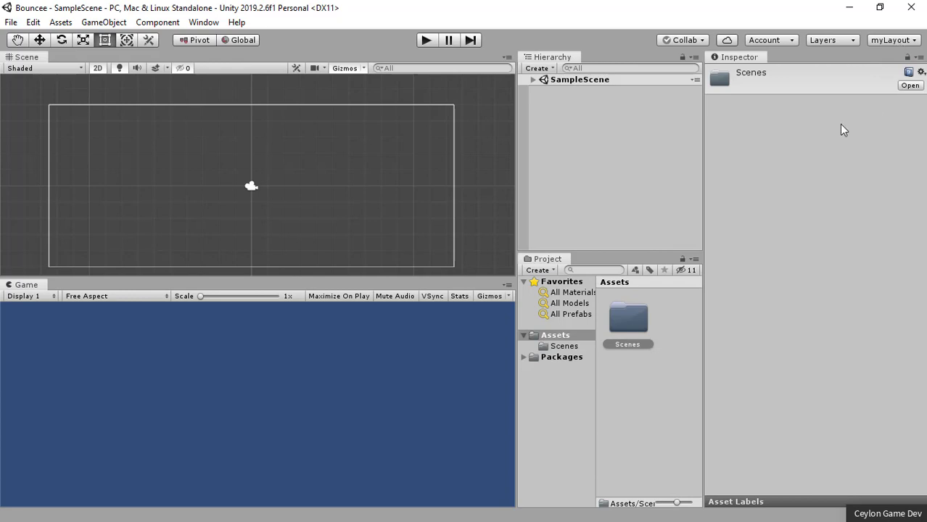
Switch to the Default layout, then back to myLayout.
{"action": "left_click", "coordinate": [882, 41]}
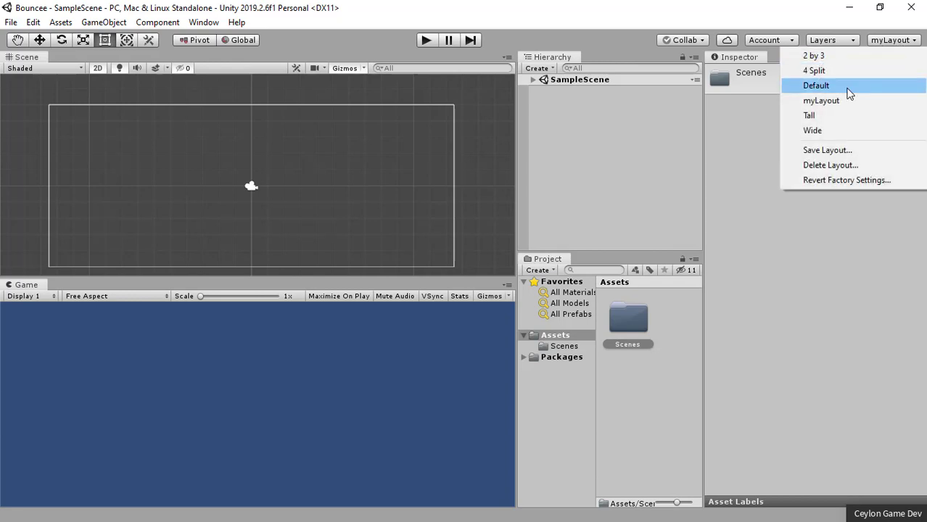
{"action": "left_click", "coordinate": [846, 89]}
{"action": "left_click", "coordinate": [878, 40]}
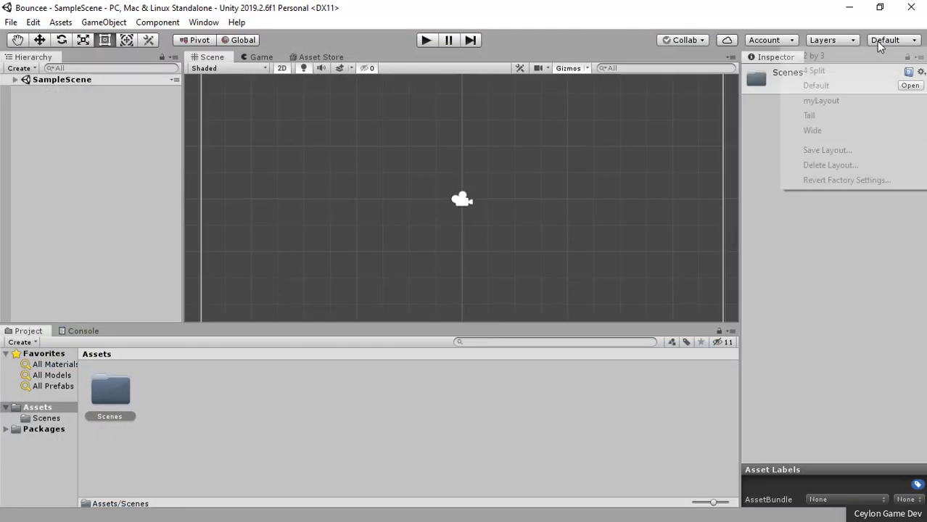
{"action": "left_click", "coordinate": [811, 104]}
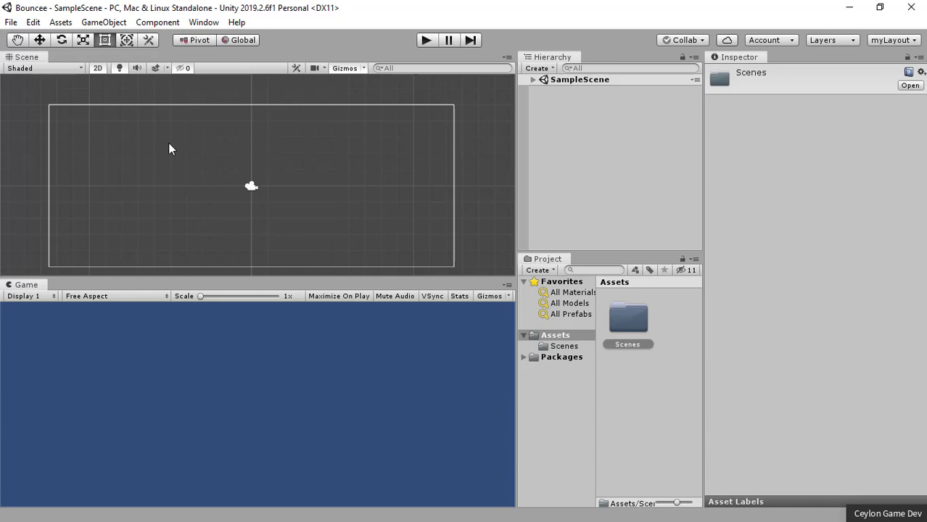
Switch the build platform to Android in Build Settings, then close the window.
{"action": "left_click", "coordinate": [11, 22]}
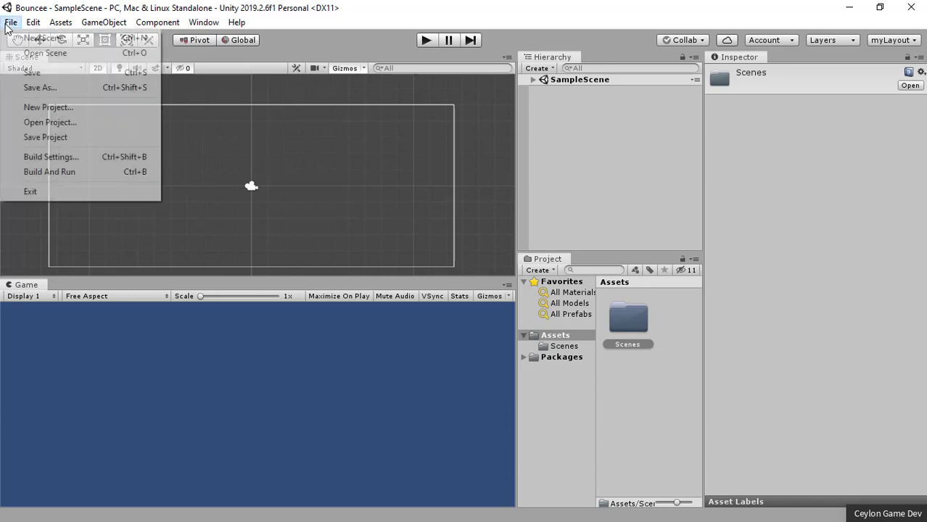
{"action": "left_click", "coordinate": [29, 155]}
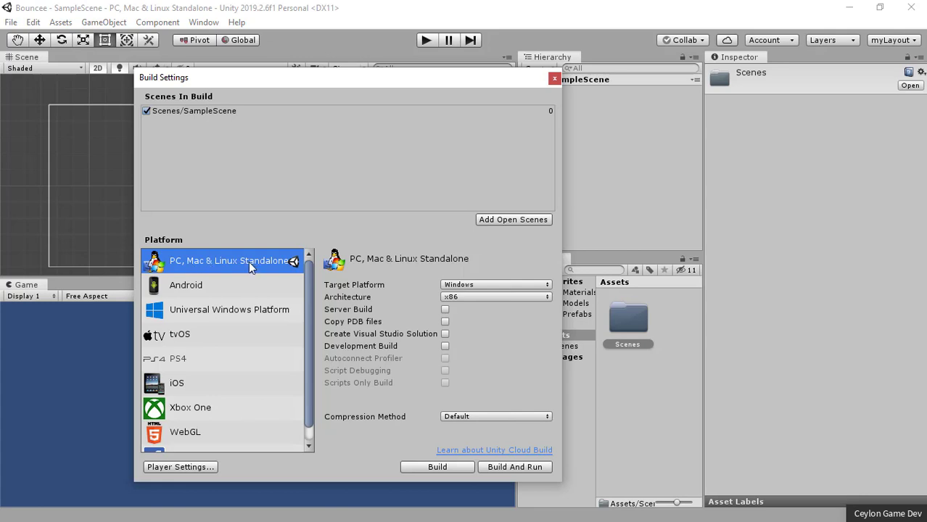
{"action": "left_click", "coordinate": [214, 289]}
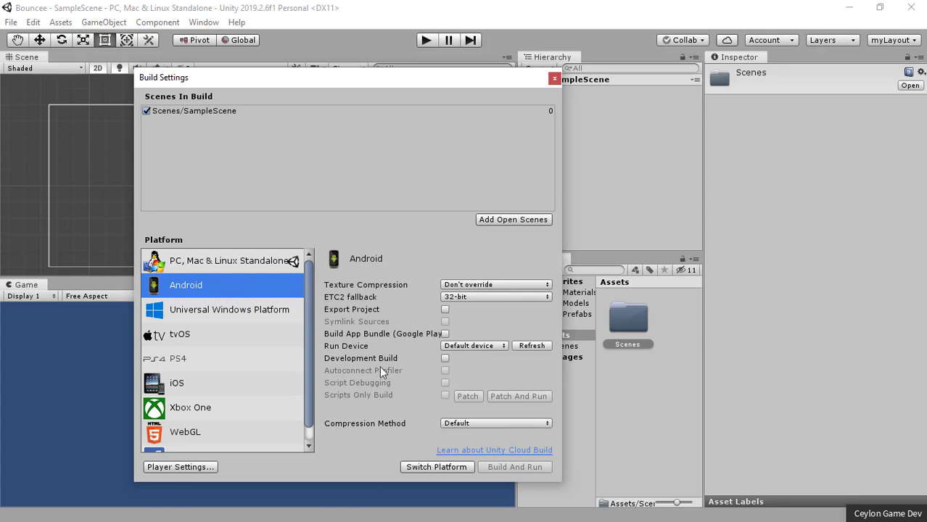
{"action": "left_click", "coordinate": [407, 468]}
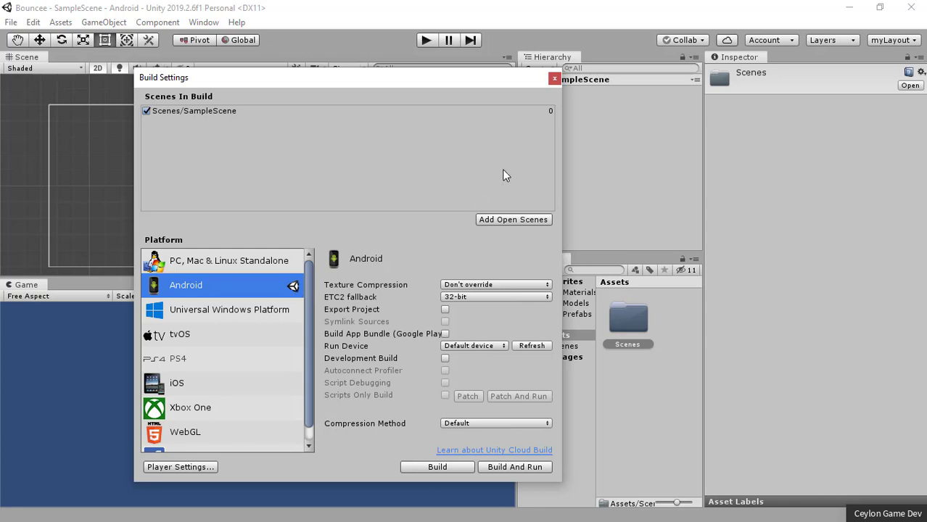
{"action": "left_click", "coordinate": [555, 78]}
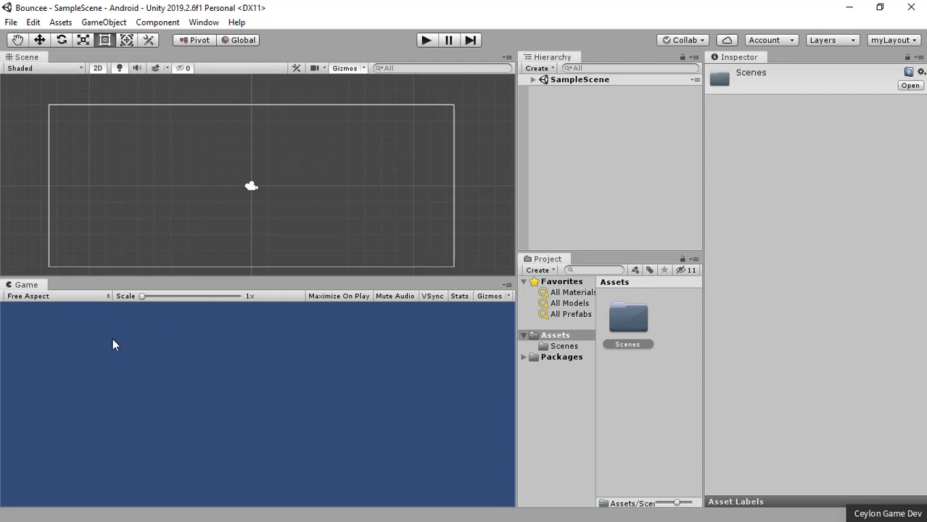
Set the Game view to 16:9 portrait, frame the Main Camera, and open Assets/Scenes.
{"action": "left_click", "coordinate": [75, 297]}
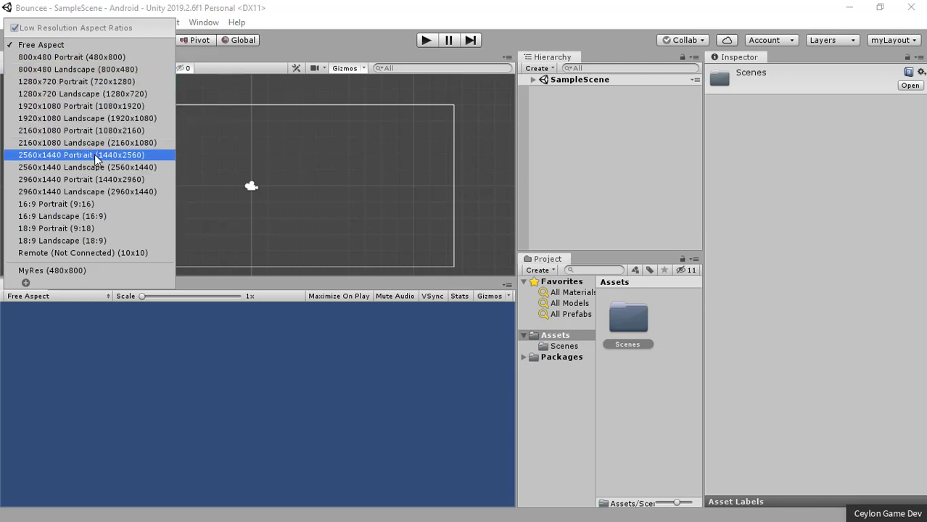
{"action": "left_click", "coordinate": [61, 207]}
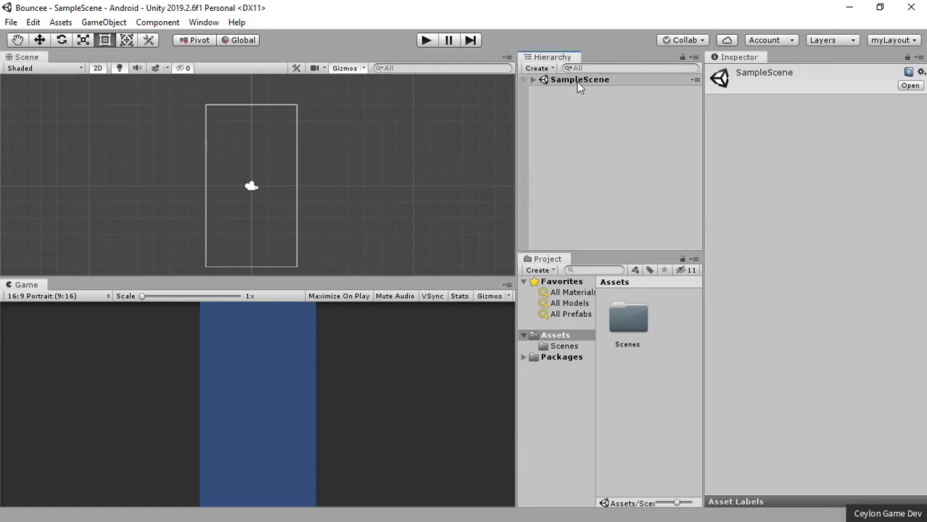
{"action": "left_click", "coordinate": [533, 80]}
{"action": "double_click", "coordinate": [587, 90]}
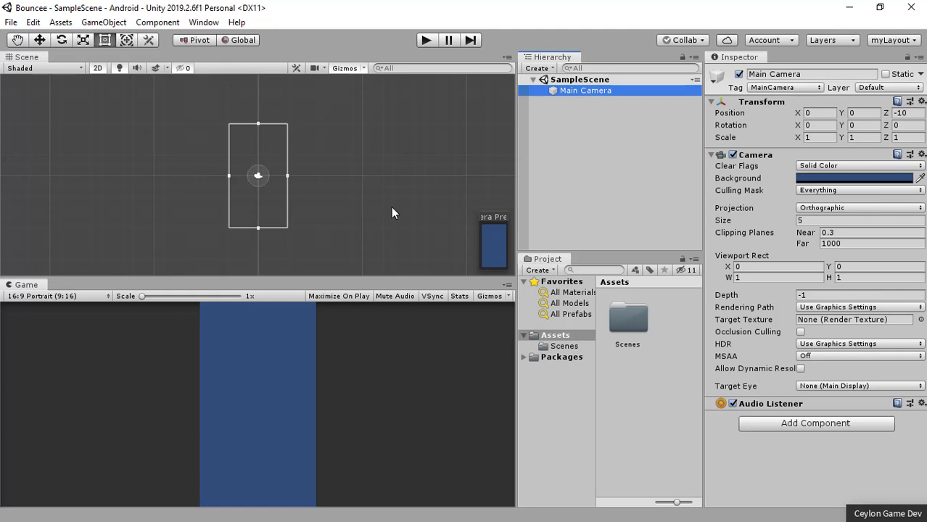
{"action": "double_click", "coordinate": [631, 330]}
Rename SampleScene to Gameplay, reload the scene, and expand it in the Hierarchy.
{"action": "left_click", "coordinate": [627, 319]}
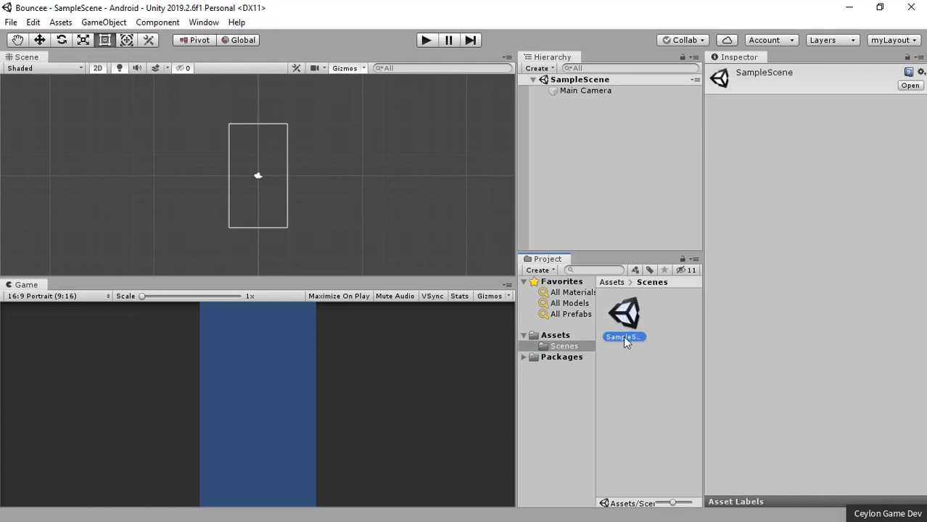
{"action": "right_click", "coordinate": [625, 340]}
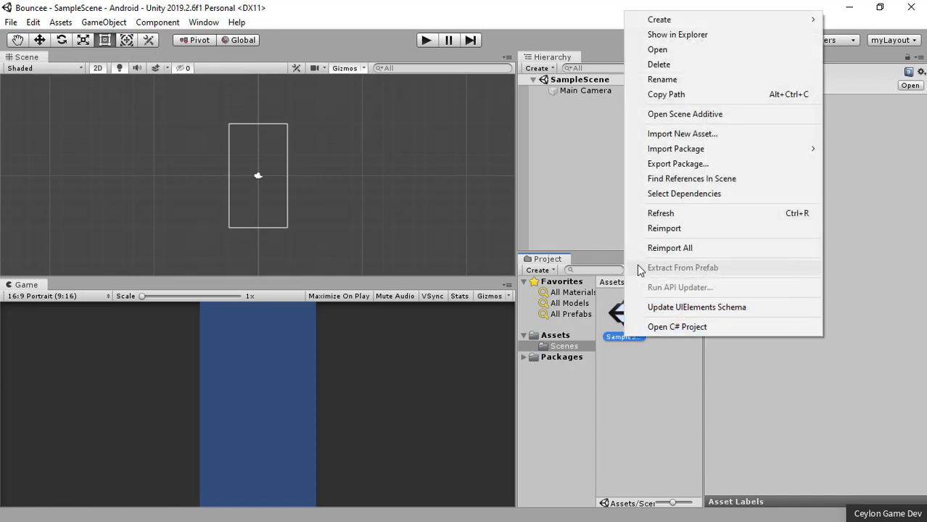
{"action": "left_click", "coordinate": [662, 79]}
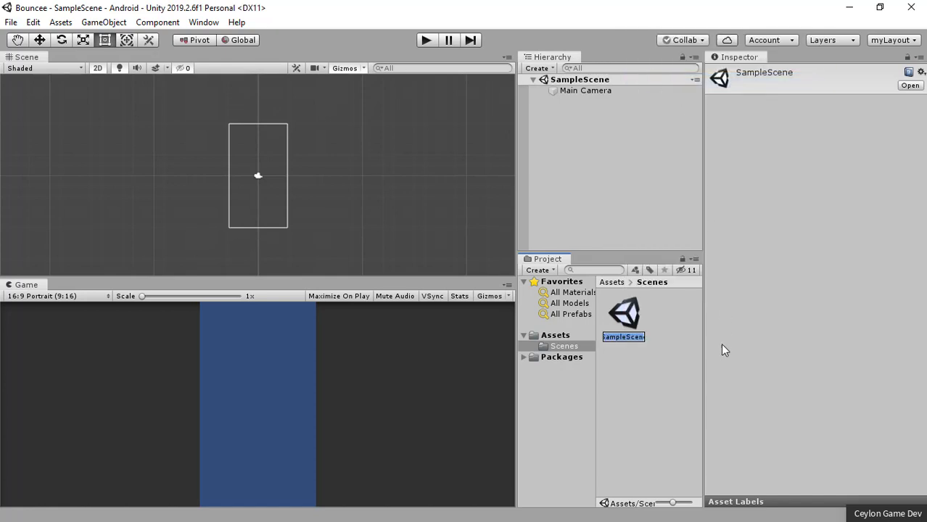
{"action": "type", "text": "G"}
{"action": "type", "text": "am"}
{"action": "type", "text": "eplay"}
{"action": "key", "text": "Return"}
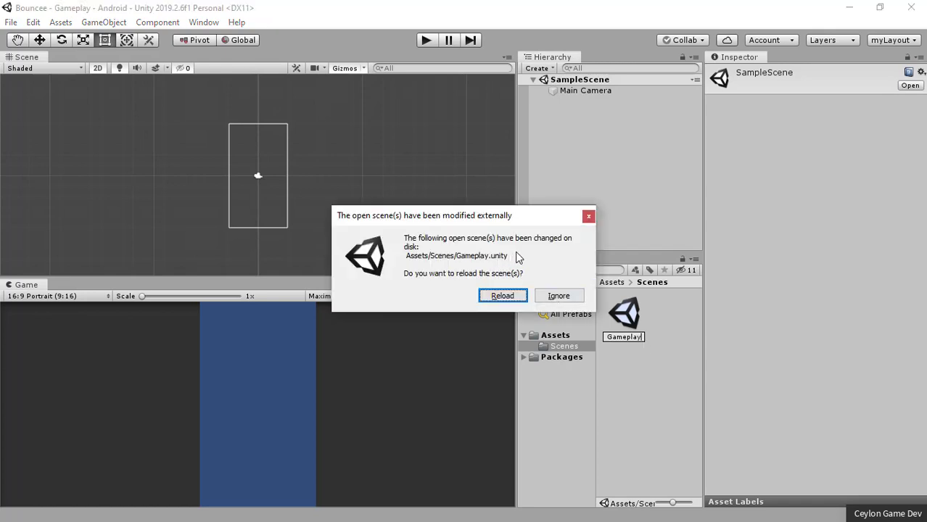
{"action": "left_click", "coordinate": [512, 298]}
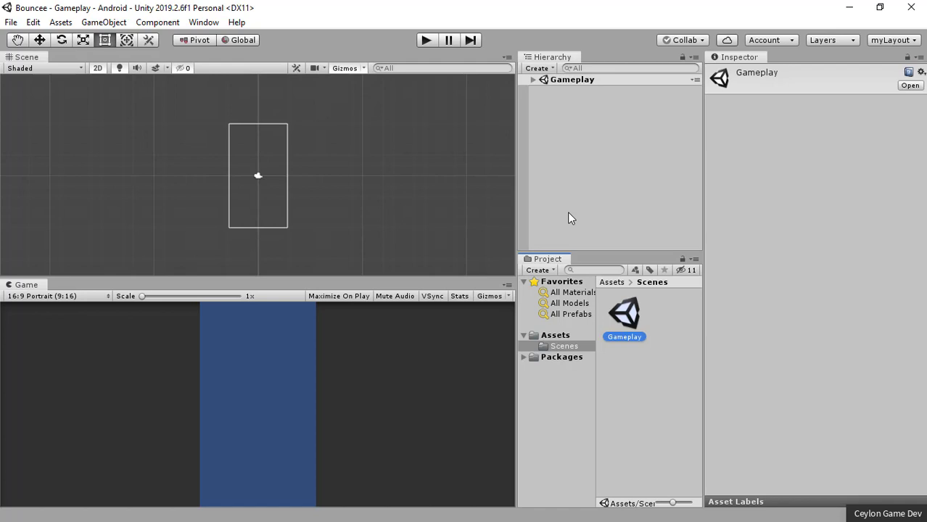
{"action": "key", "text": "ctrl+z"}
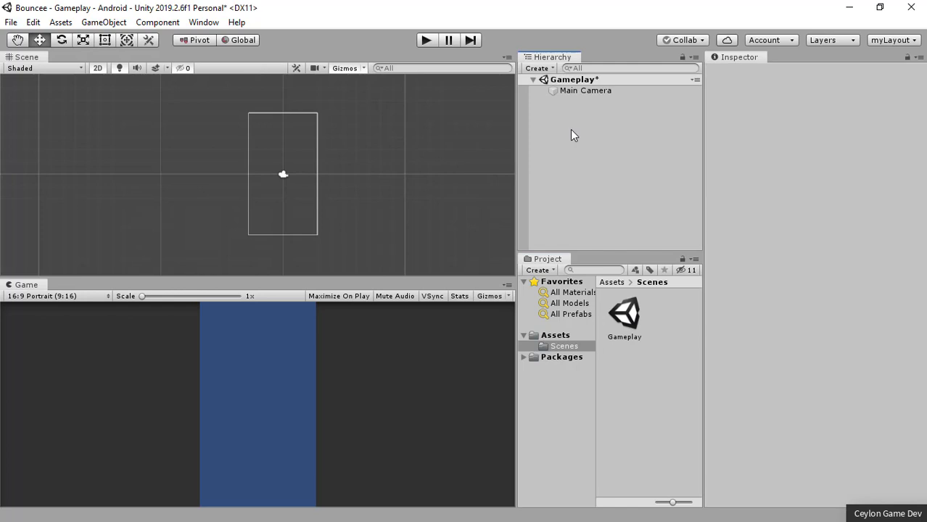
Select the Main Camera to show its settings in the Inspector.
{"action": "left_click", "coordinate": [588, 97]}
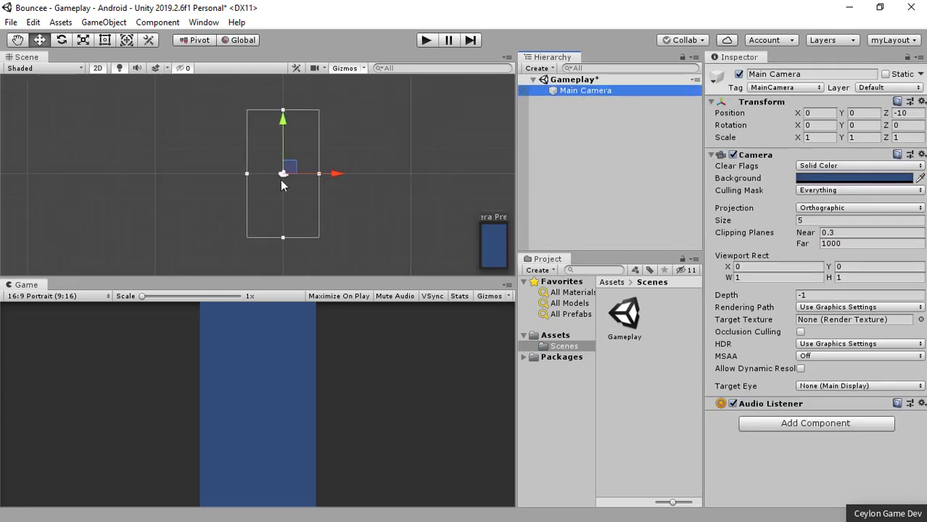
{"action": "scroll", "coordinate": [280, 180], "scroll_direction": "up", "scroll_amount": 1}
{"action": "scroll", "coordinate": [282, 175], "scroll_direction": "up", "scroll_amount": 1}
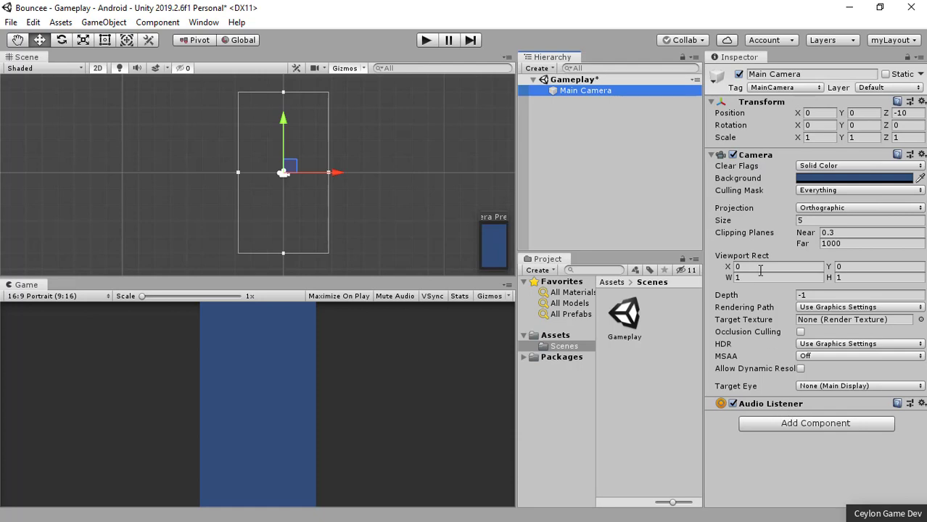
Browse all Add Component categories and close the list without adding anything.
{"action": "left_click", "coordinate": [809, 421]}
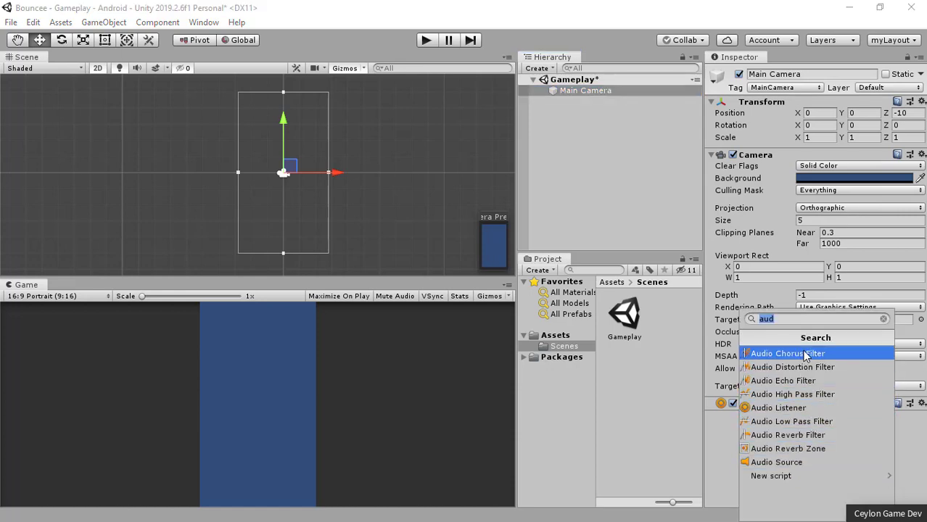
{"action": "left_click", "coordinate": [884, 321]}
{"action": "scroll", "coordinate": [827, 384], "scroll_direction": "down", "scroll_amount": 2}
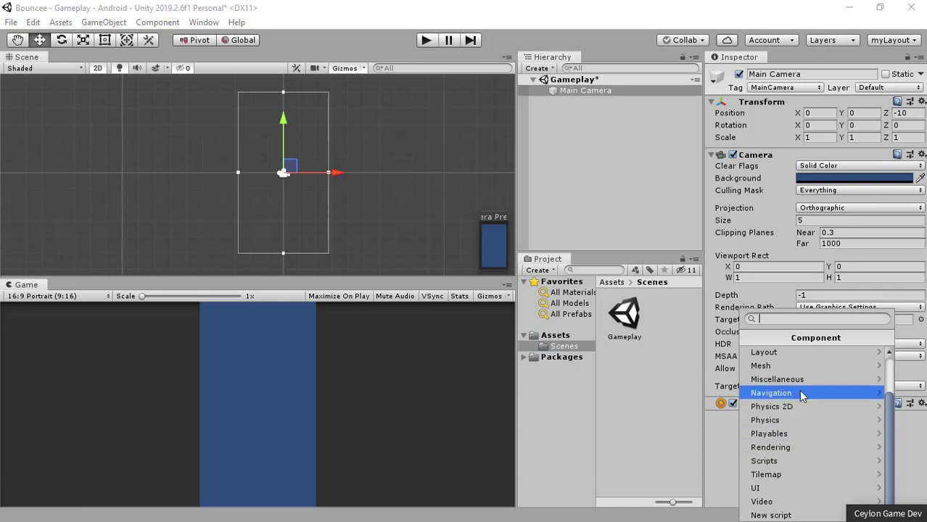
{"action": "left_click", "coordinate": [902, 441]}
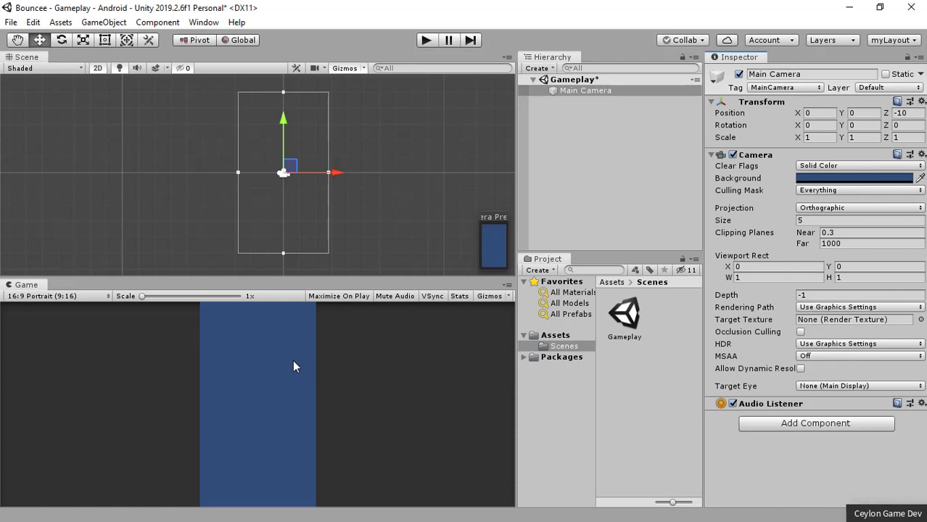
{"action": "left_click", "coordinate": [635, 92]}
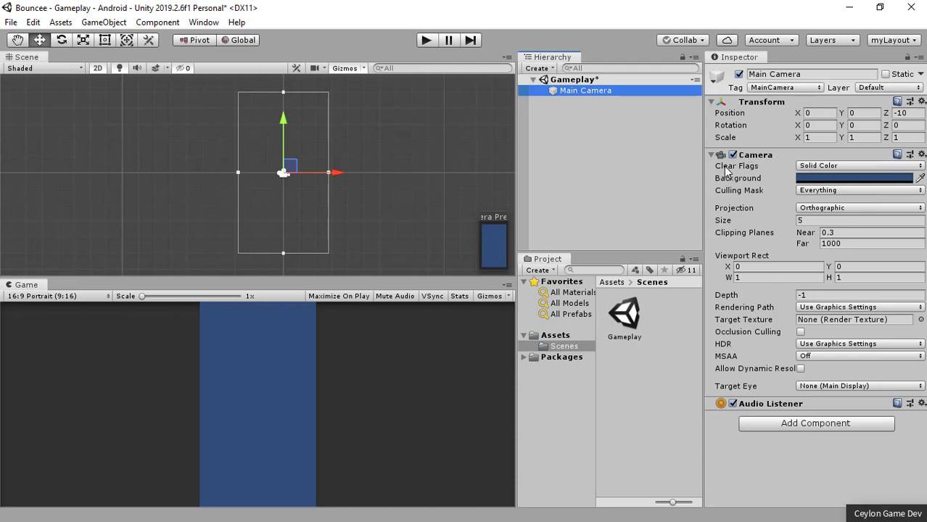
{"action": "mouse_move", "coordinate": [726, 170]}
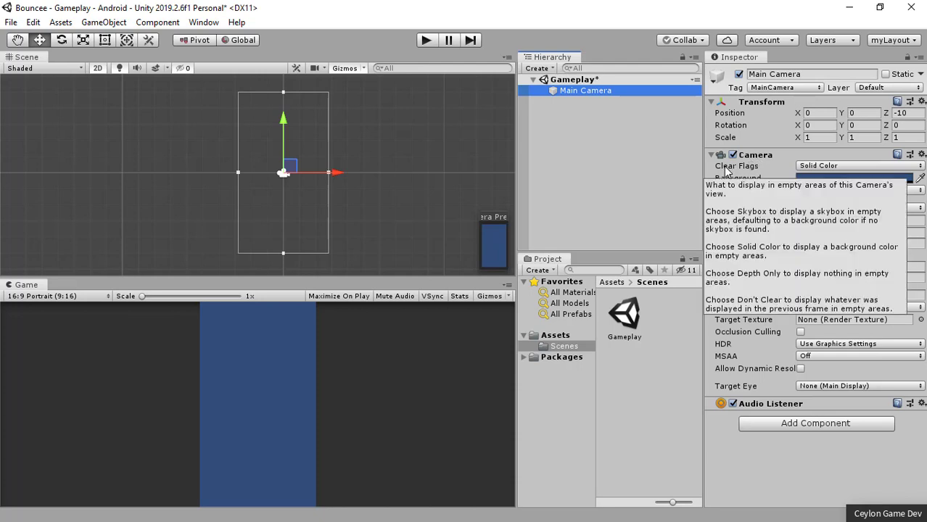
{"action": "left_click", "coordinate": [833, 167]}
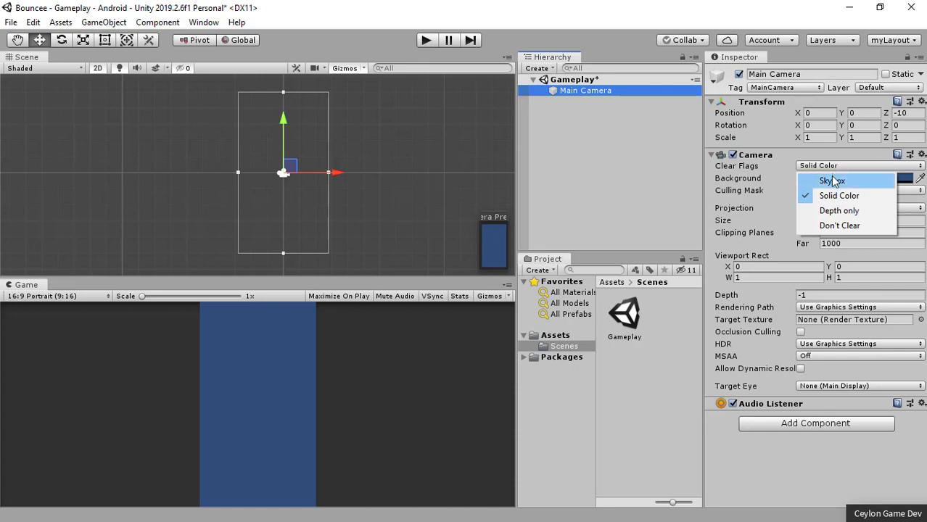
{"action": "left_click", "coordinate": [845, 183]}
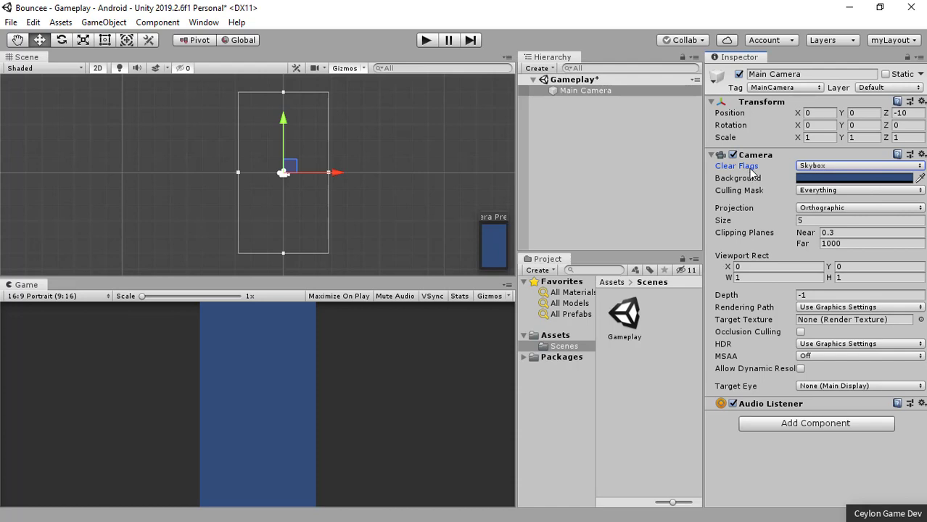
{"action": "mouse_move", "coordinate": [753, 174]}
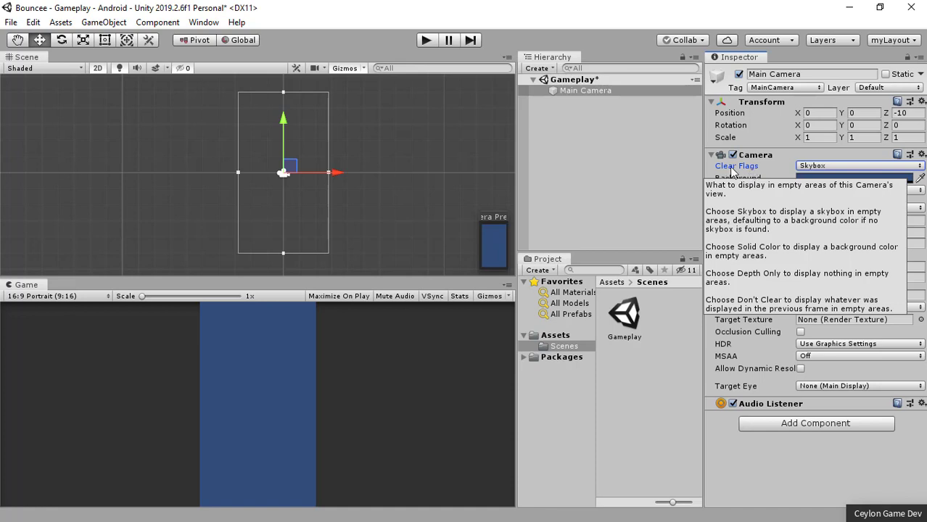
{"action": "left_click", "coordinate": [838, 170]}
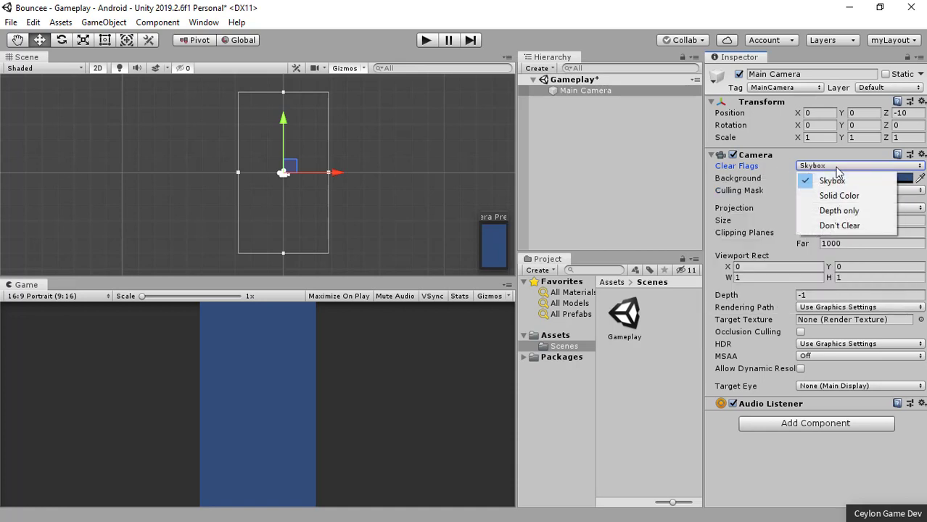
{"action": "left_click", "coordinate": [839, 196]}
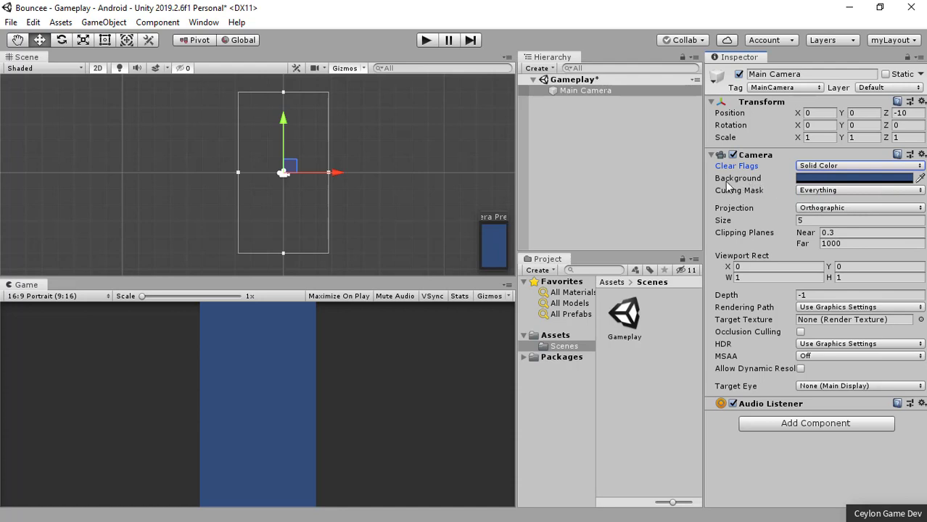
Experiment with the Main Camera's Background colour in the picker, moving toward yellow.
{"action": "left_click", "coordinate": [864, 181]}
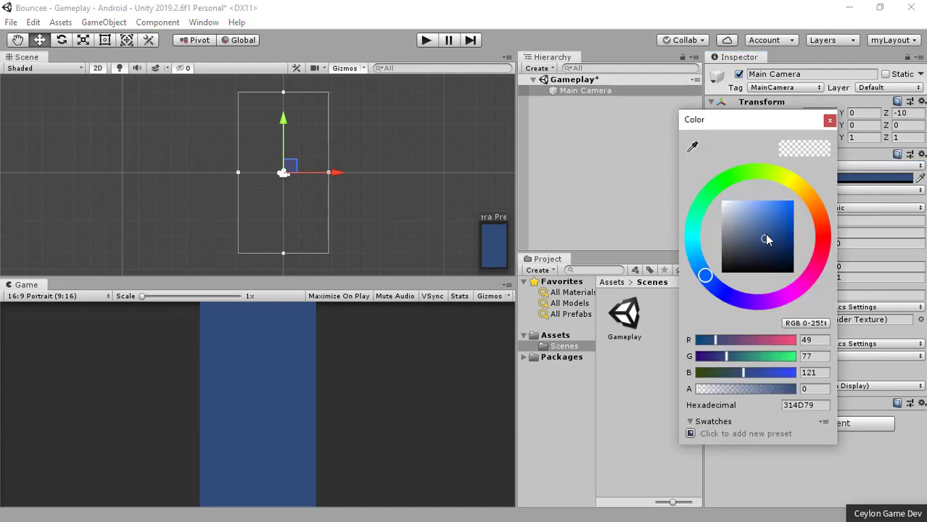
{"action": "mouse_move", "coordinate": [767, 239]}
{"action": "left_mouse_down"}
{"action": "mouse_move", "coordinate": [734, 218]}
{"action": "mouse_move", "coordinate": [782, 203]}
{"action": "left_mouse_up"}
{"action": "mouse_move", "coordinate": [705, 274]}
{"action": "left_mouse_down"}
{"action": "mouse_move", "coordinate": [729, 178]}
{"action": "mouse_move", "coordinate": [768, 301]}
{"action": "left_mouse_up"}
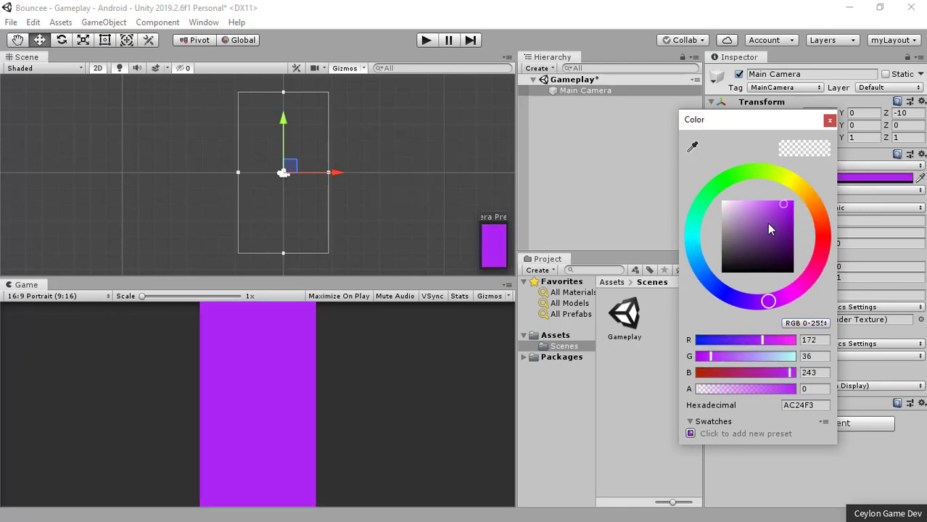
{"action": "mouse_move", "coordinate": [769, 225]}
{"action": "left_mouse_down"}
{"action": "mouse_move", "coordinate": [720, 203]}
{"action": "mouse_move", "coordinate": [736, 201]}
{"action": "left_mouse_up"}
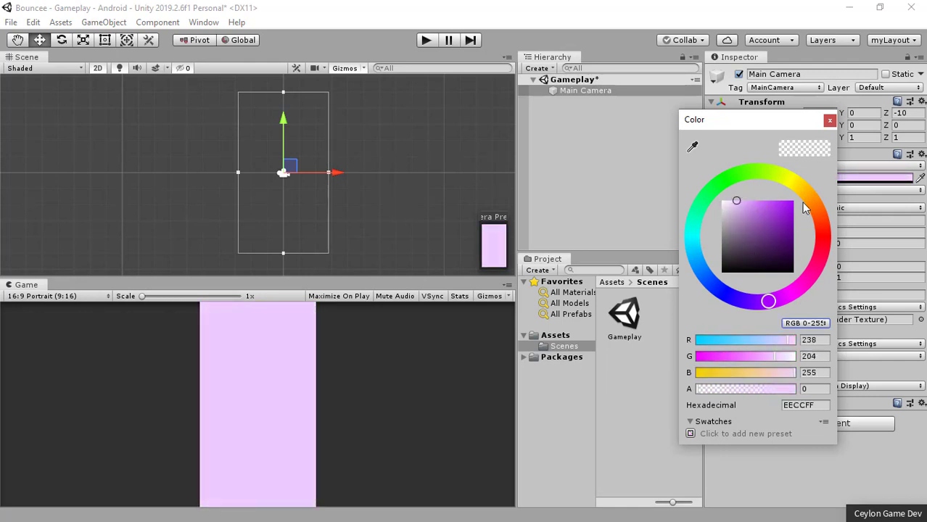
{"action": "left_click_drag", "start_coordinate": [804, 209], "coordinate": [770, 176]}
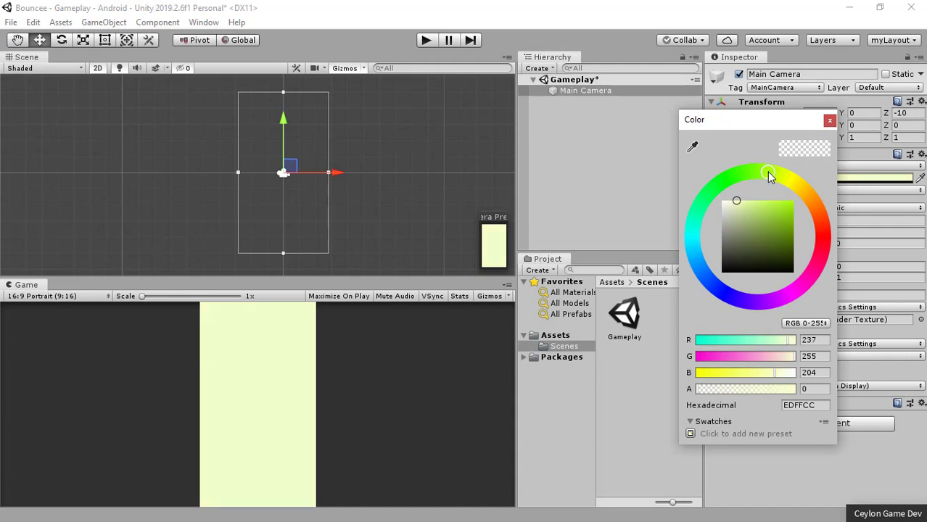
{"action": "left_click_drag", "start_coordinate": [766, 211], "coordinate": [769, 210]}
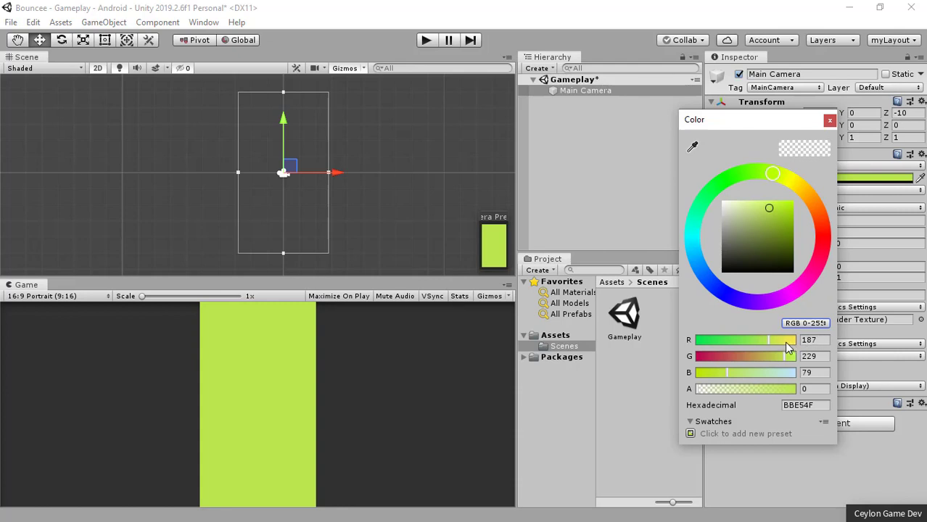
{"action": "left_click_drag", "start_coordinate": [771, 343], "coordinate": [782, 340]}
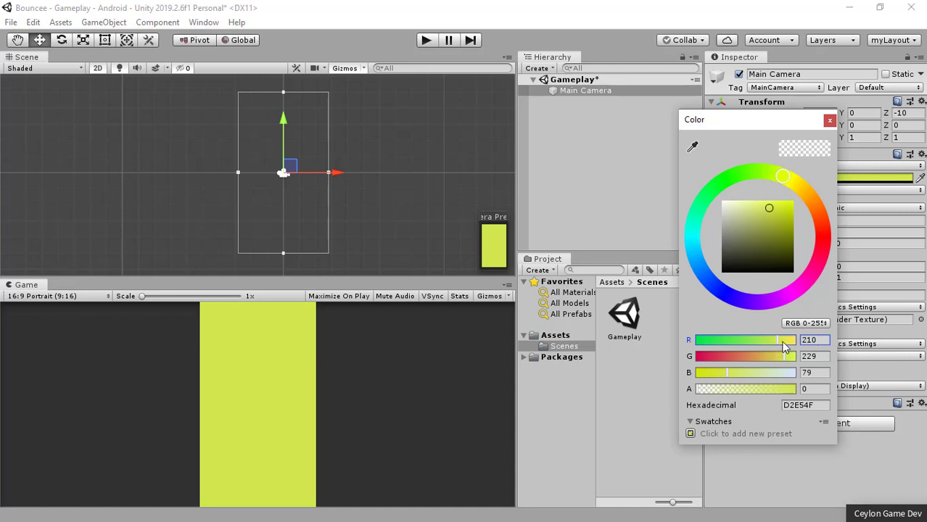
Set the background colour to R 246, G 209, B 113.
{"action": "left_click", "coordinate": [825, 339]}
{"action": "type", "text": "24"}
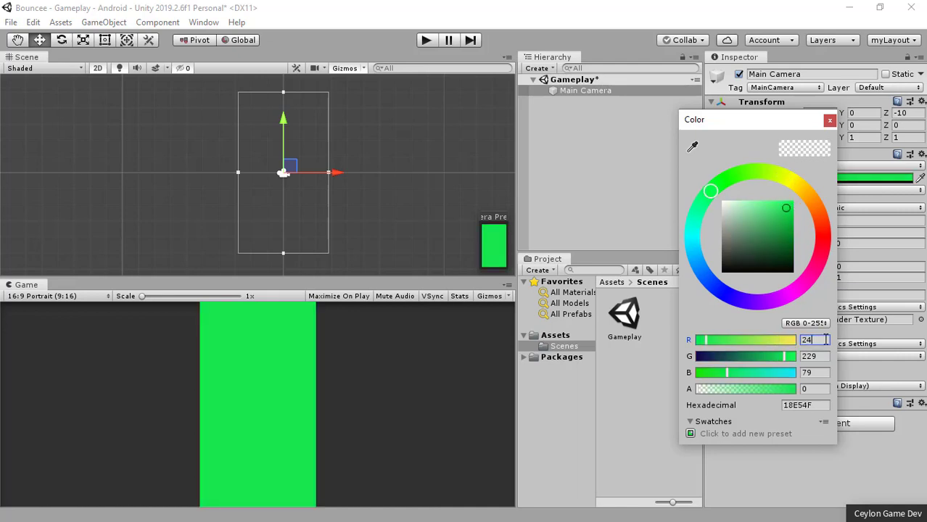
{"action": "type", "text": "6"}
{"action": "left_click", "coordinate": [816, 354]}
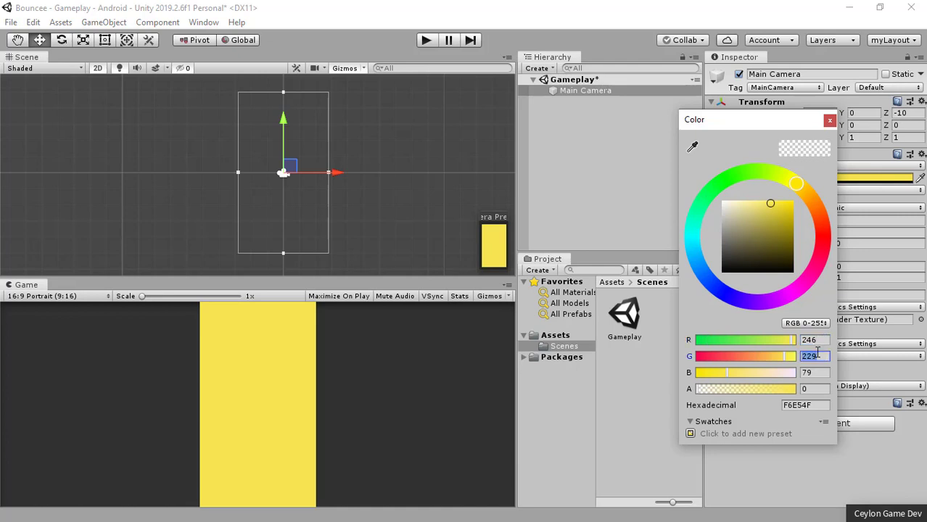
{"action": "type", "text": "20"}
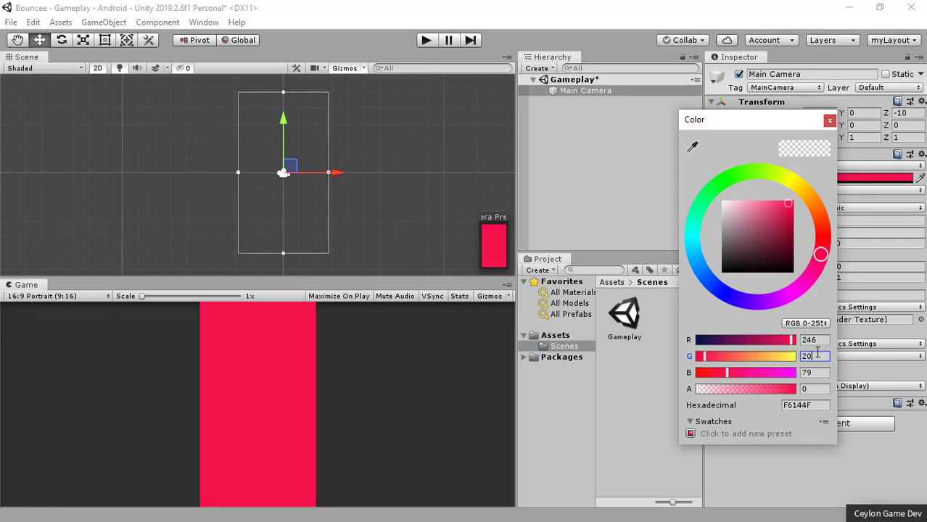
{"action": "type", "text": "9"}
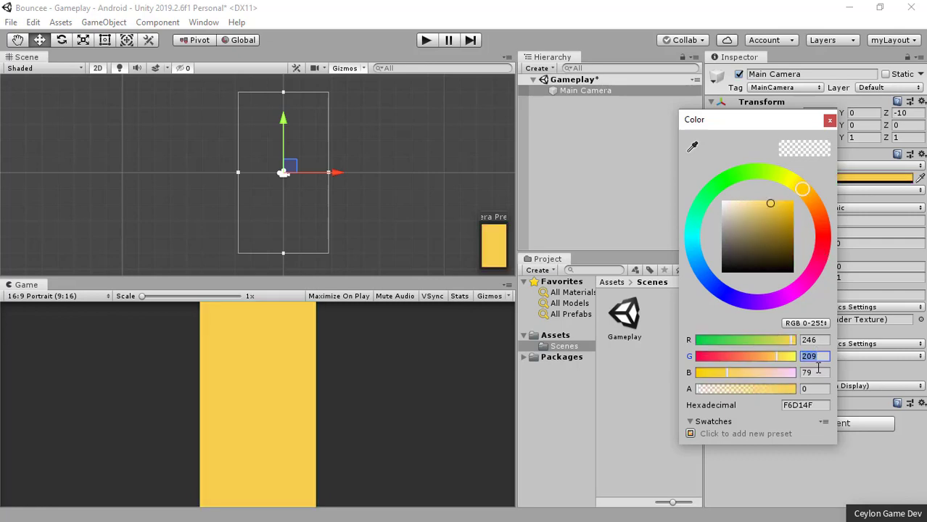
{"action": "left_click", "coordinate": [818, 370]}
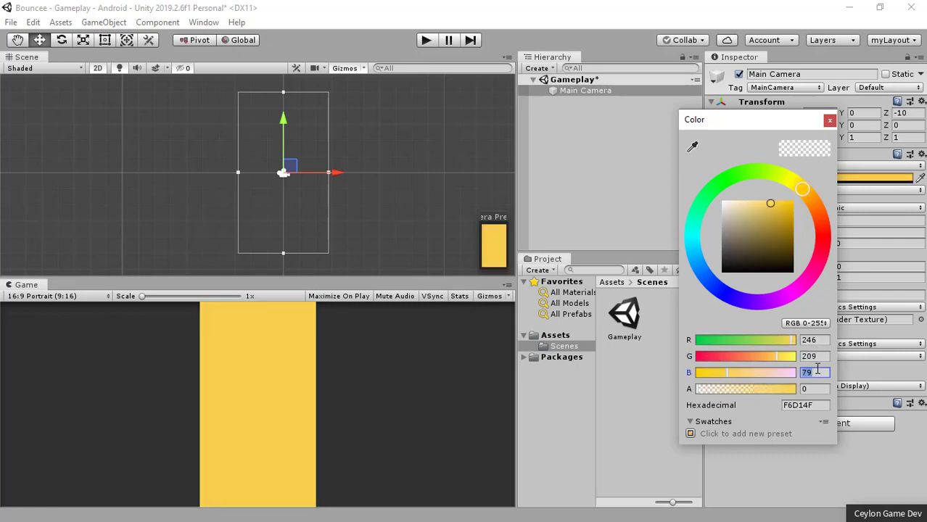
{"action": "type", "text": "11"}
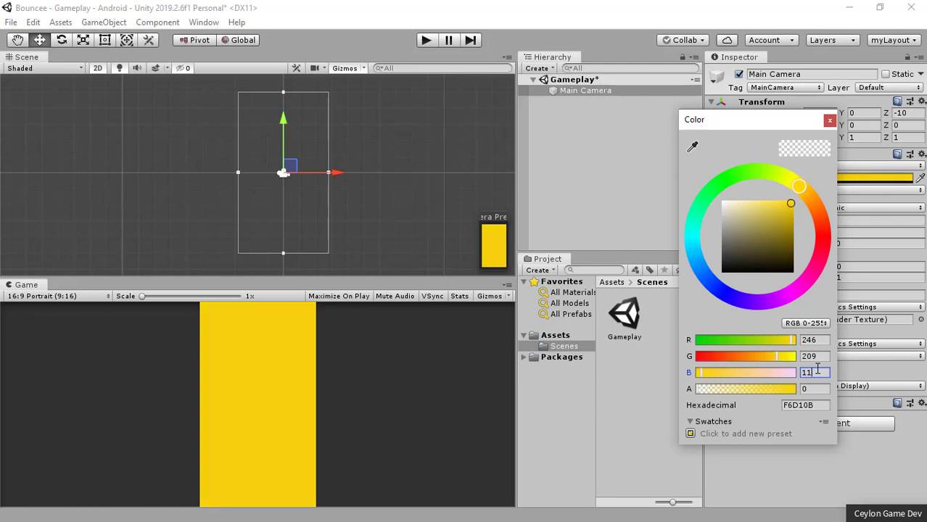
{"action": "type", "text": "3"}
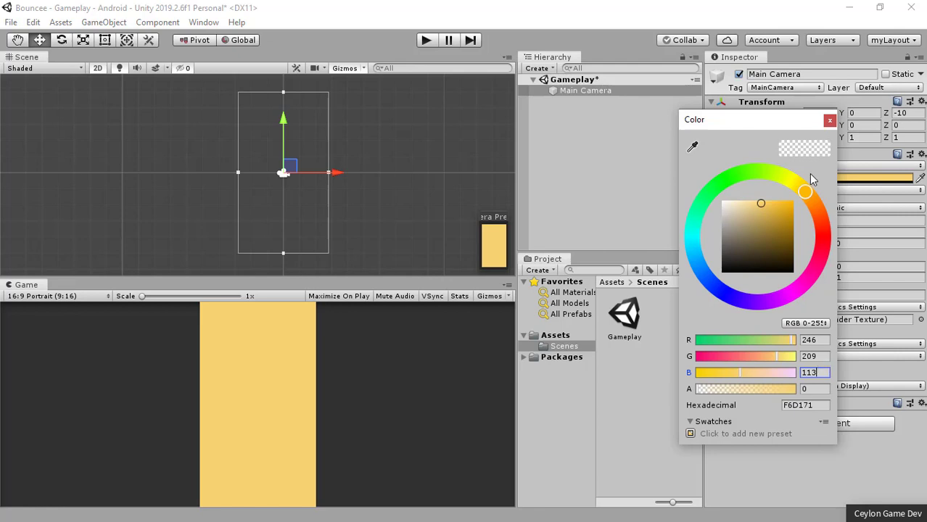
Close the colour picker with the soft yellow background kept, and save the Gameplay scene.
{"action": "left_click", "coordinate": [830, 120]}
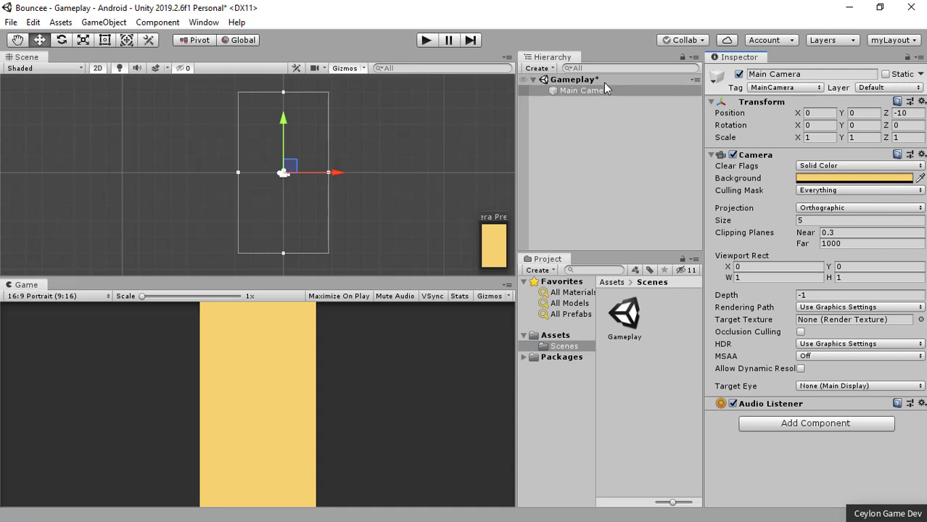
{"action": "key", "text": "ctrl+s"}
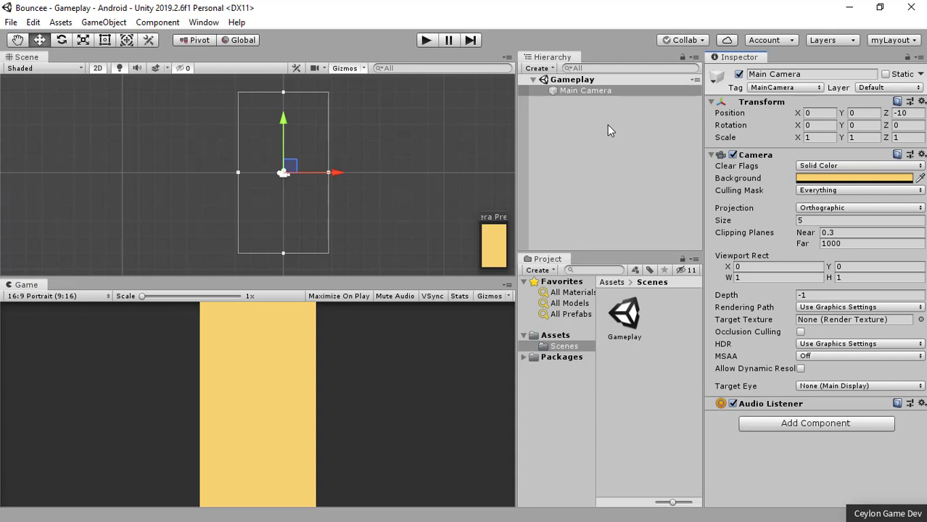
Clear the Hierarchy selection so the Main Camera's properties are no longer shown.
{"action": "left_click", "coordinate": [558, 153]}
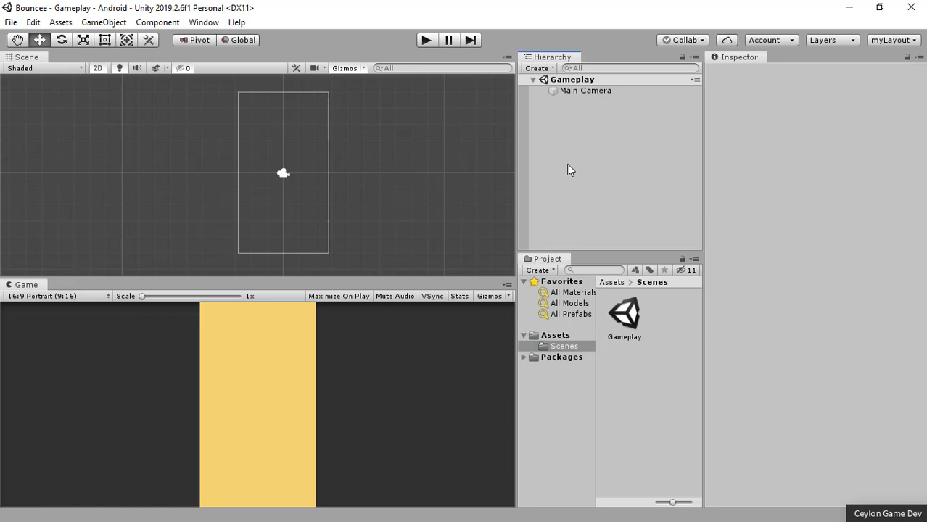
Create a folder named Sprites in Assets beside Scenes, then bring up the Start menu.
{"action": "left_click", "coordinate": [613, 282]}
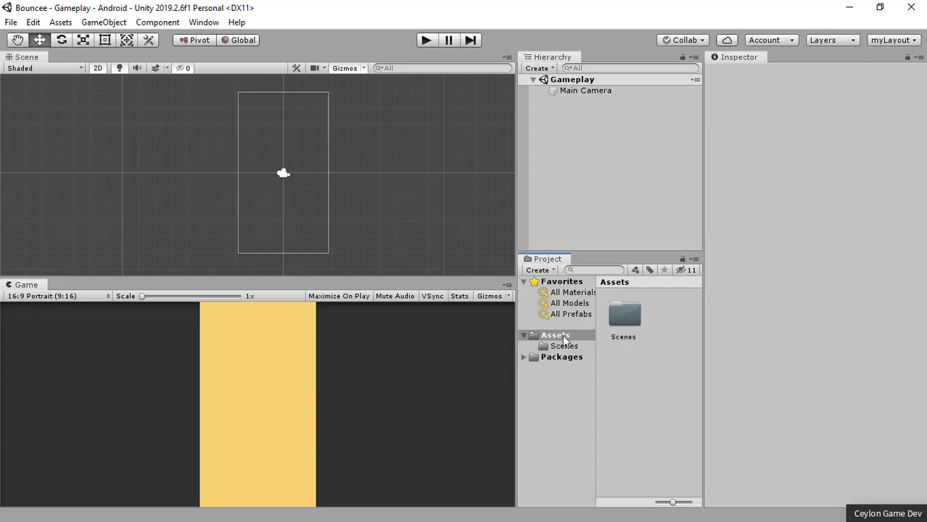
{"action": "right_click", "coordinate": [621, 376]}
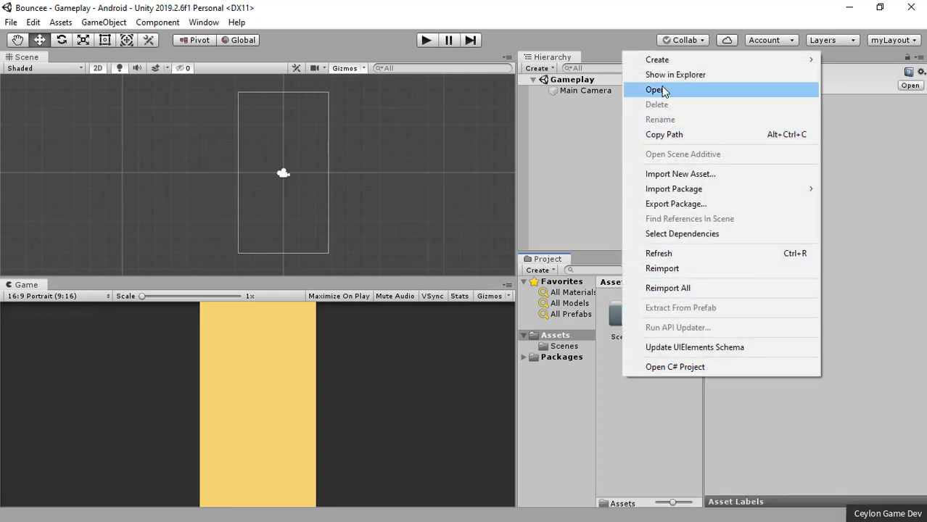
{"action": "mouse_move", "coordinate": [662, 61]}
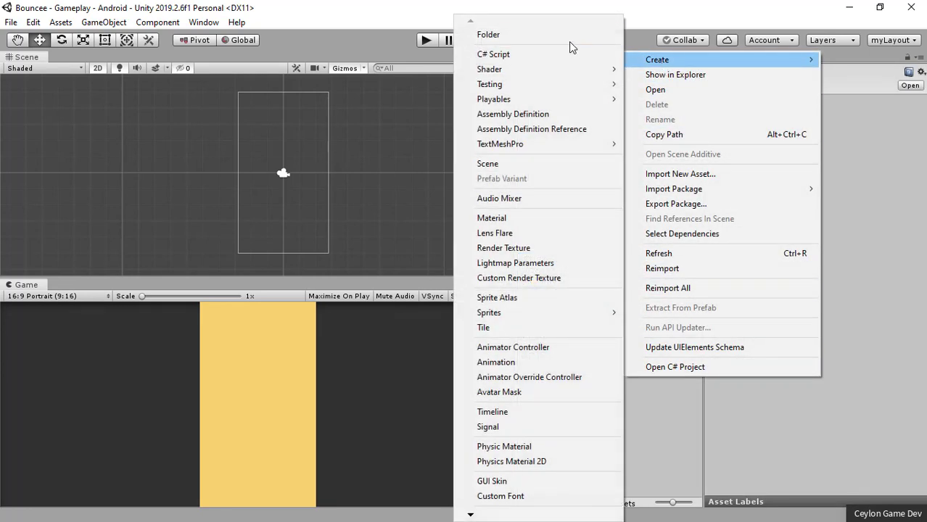
{"action": "left_click", "coordinate": [569, 42]}
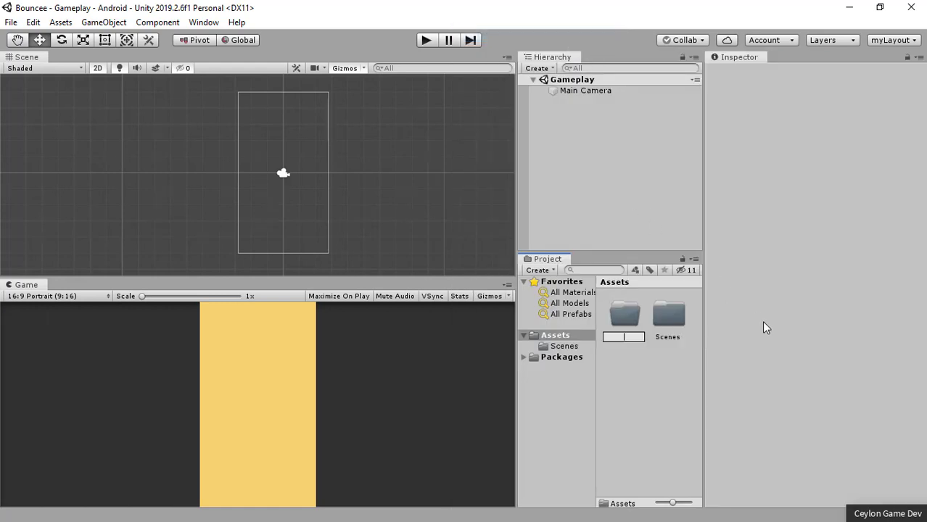
{"action": "type", "text": "S"}
{"action": "type", "text": "prites"}
{"action": "key", "text": "Return"}
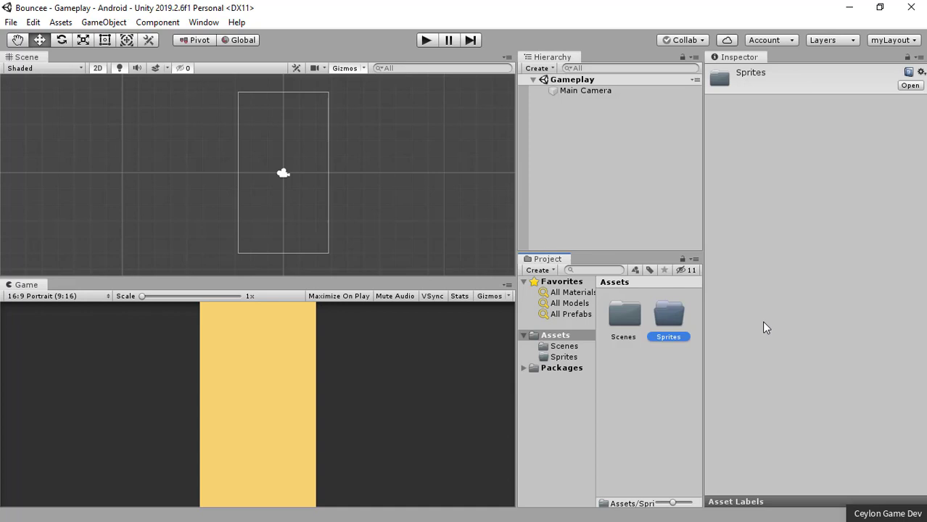
{"action": "key", "text": "super"}
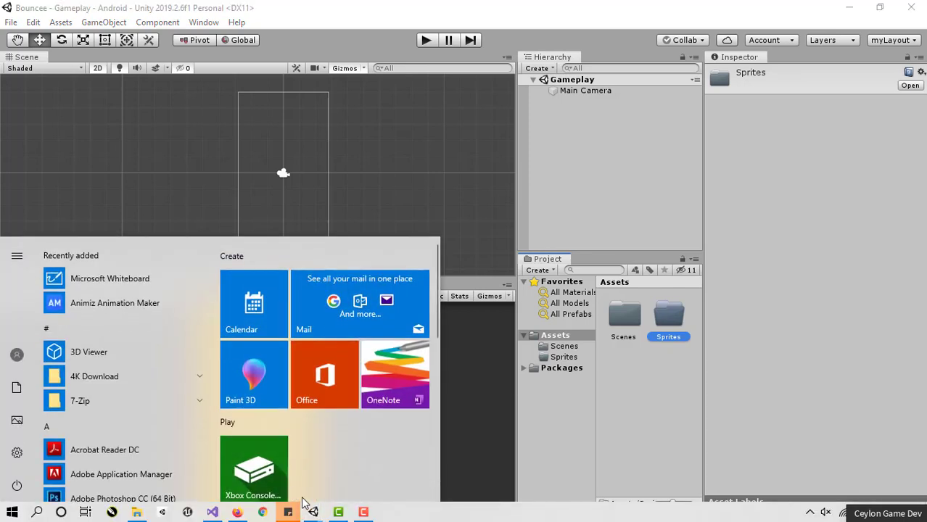
Open the Bouncee PNG Round folder and clear the trial image selections.
{"action": "left_click", "coordinate": [136, 513]}
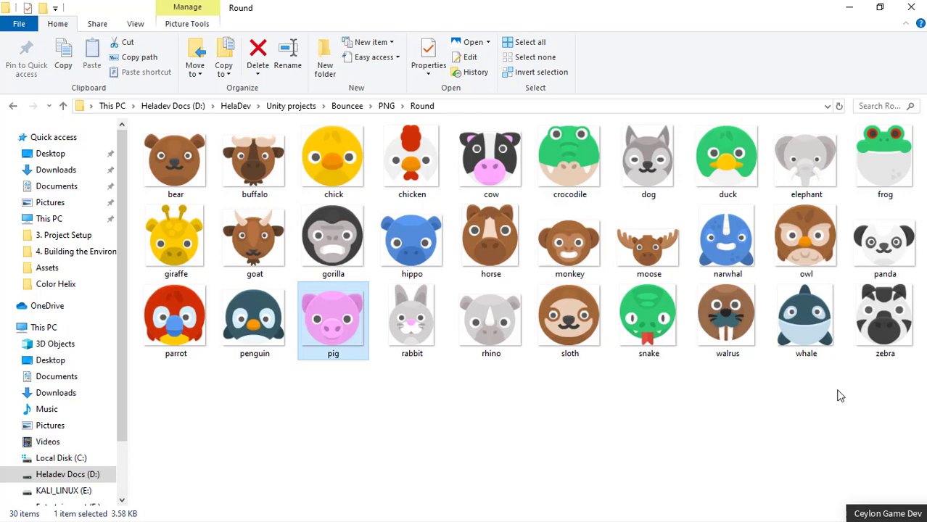
{"action": "left_click", "coordinate": [840, 396]}
{"action": "left_click", "coordinate": [570, 332]}
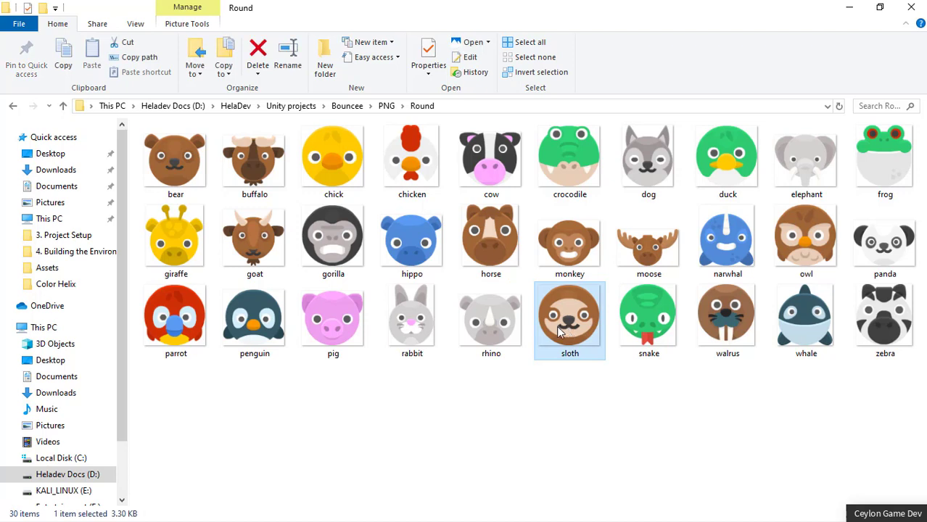
{"action": "left_click", "coordinate": [512, 331]}
{"action": "left_click", "coordinate": [426, 330]}
{"action": "left_click", "coordinate": [333, 239]}
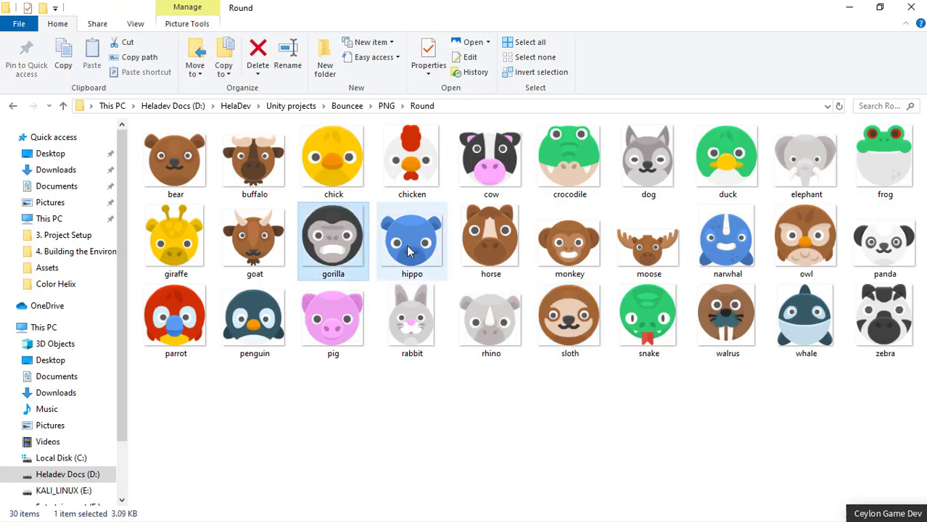
{"action": "left_click", "coordinate": [410, 247]}
{"action": "left_click", "coordinate": [490, 247]}
{"action": "left_click", "coordinate": [559, 244]}
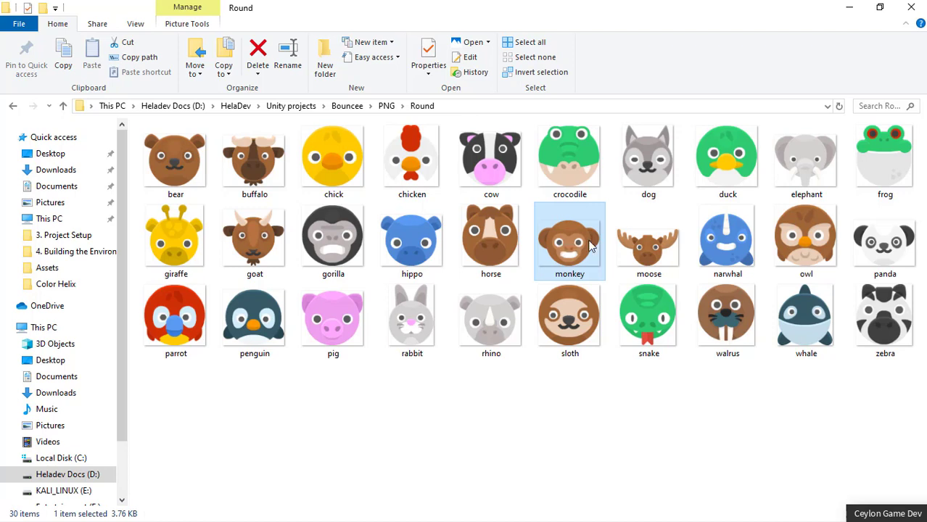
{"action": "mouse_move", "coordinate": [635, 246]}
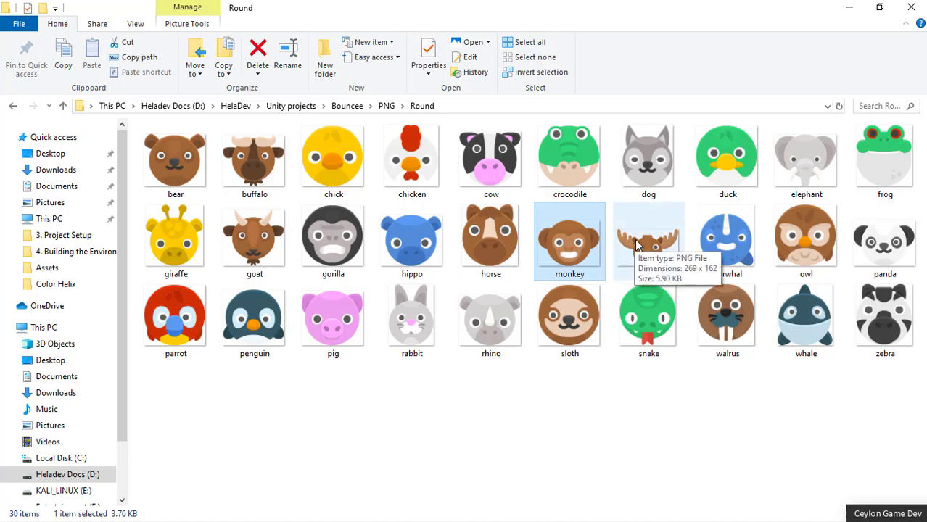
{"action": "left_click", "coordinate": [468, 403]}
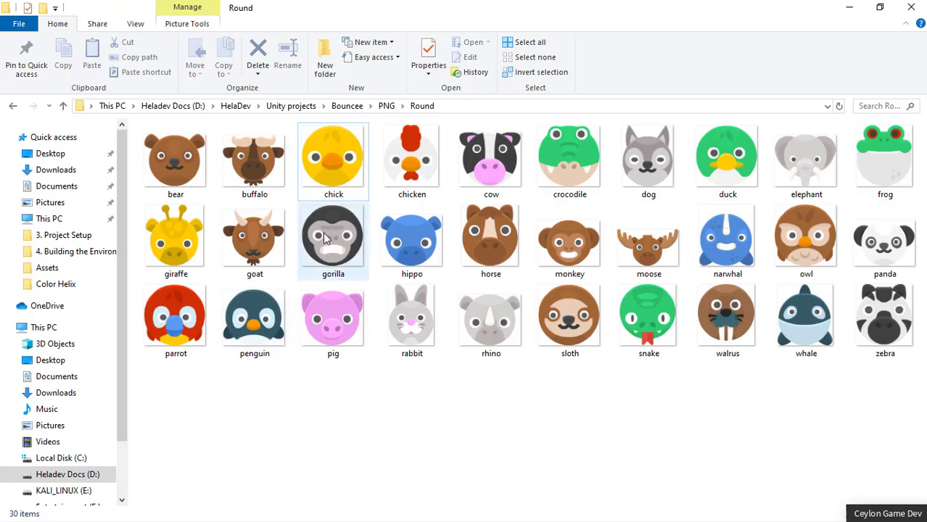
Select the chick, bear, gorilla, parrot and sloth images together.
{"action": "left_click", "coordinate": [350, 168]}
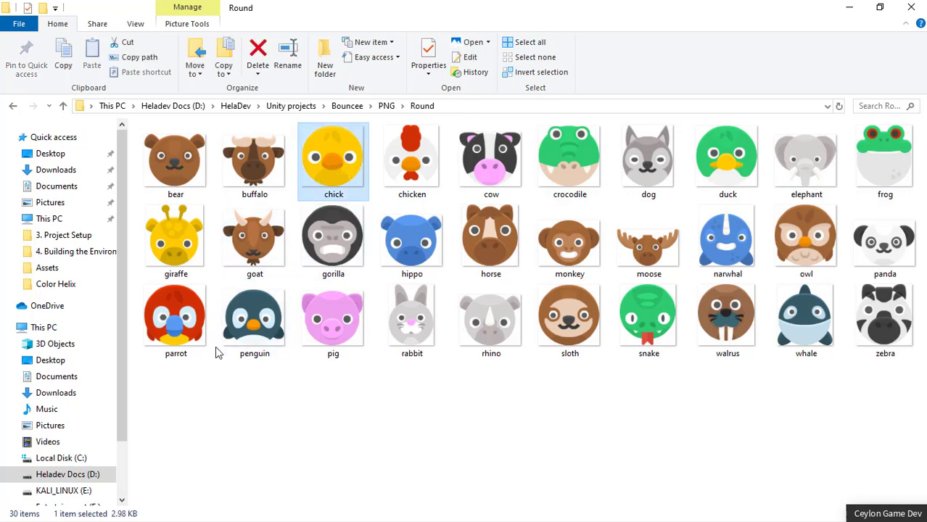
{"action": "left_click", "coordinate": [182, 173], "text": "ctrl"}
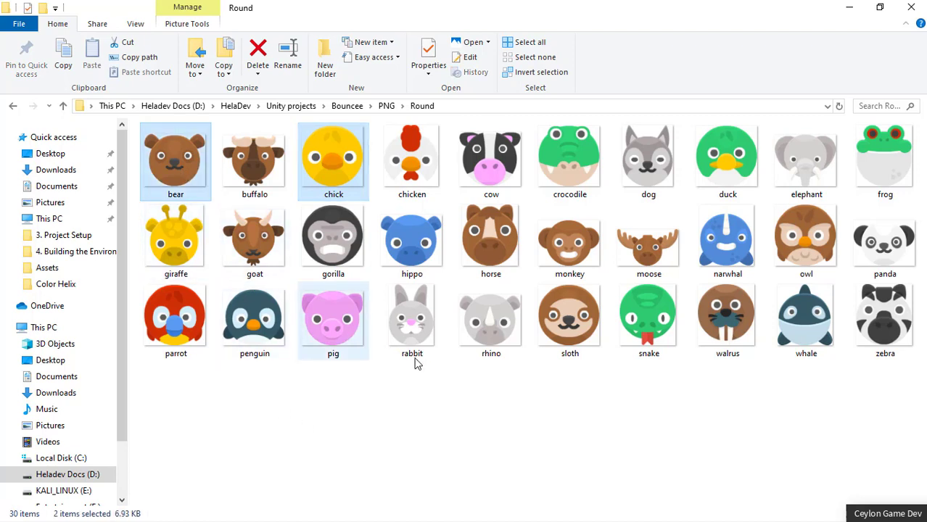
{"action": "left_click", "coordinate": [355, 250], "text": "ctrl"}
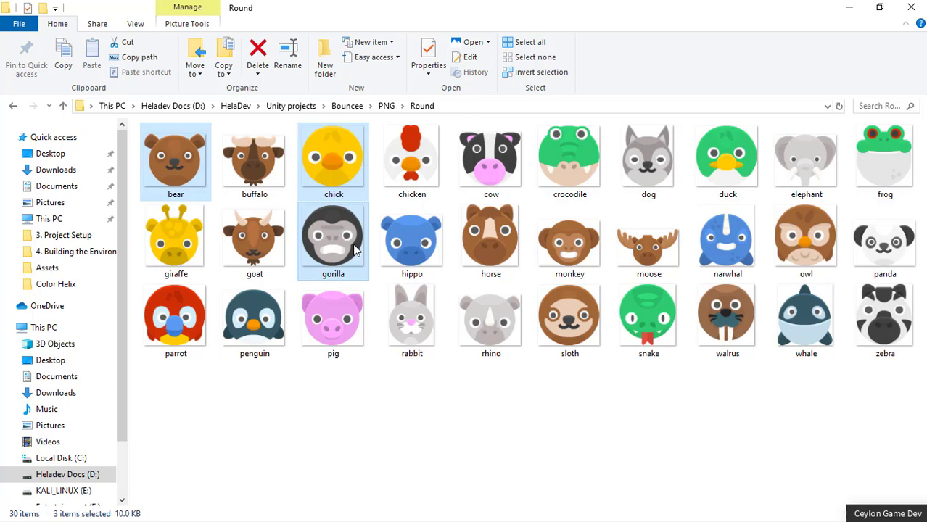
{"action": "left_click", "coordinate": [190, 318], "text": "ctrl"}
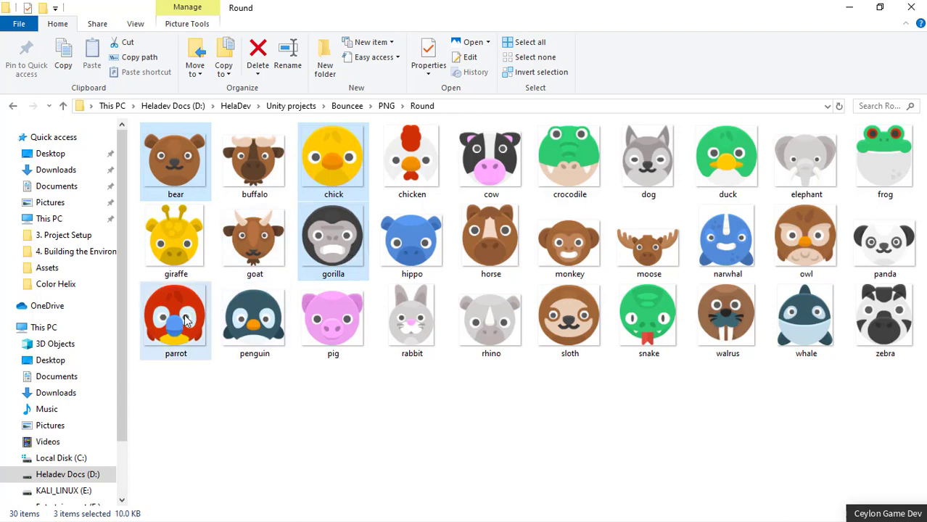
{"action": "left_click", "coordinate": [548, 331], "text": "ctrl"}
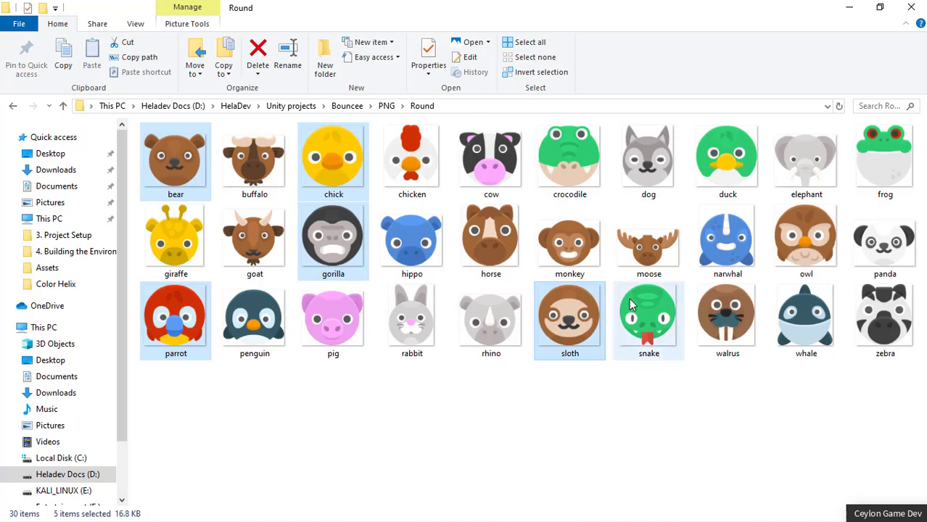
Drag the five selected animal PNGs from Explorer into Unity's Sprites folder.
{"action": "left_click", "coordinate": [879, 9]}
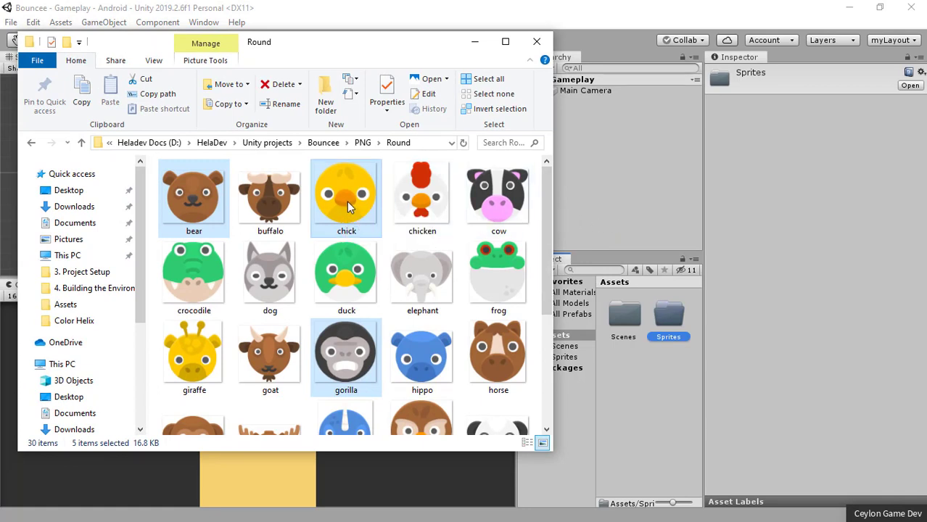
{"action": "mouse_move", "coordinate": [347, 201]}
{"action": "left_mouse_down"}
{"action": "mouse_move", "coordinate": [395, 245]}
{"action": "mouse_move", "coordinate": [666, 326]}
{"action": "left_mouse_up"}
{"action": "left_click", "coordinate": [598, 137]}
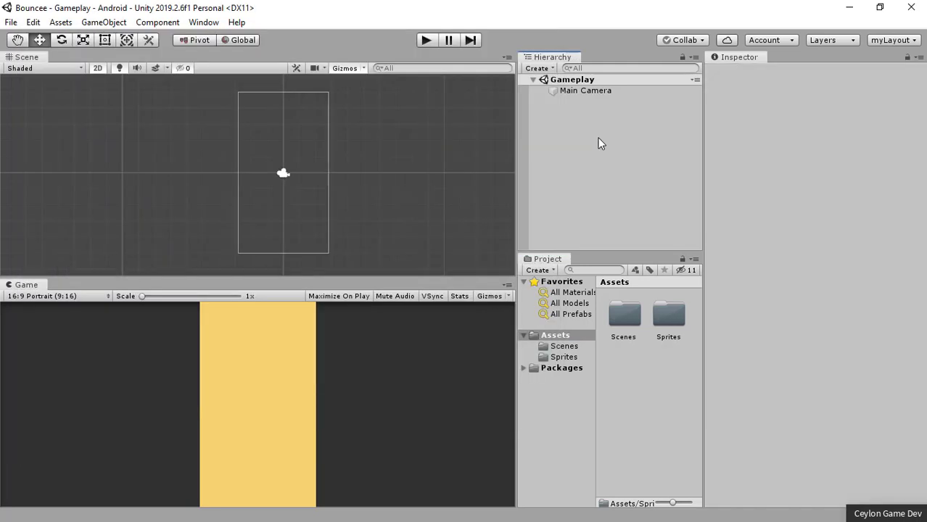
{"action": "left_click", "coordinate": [670, 317]}
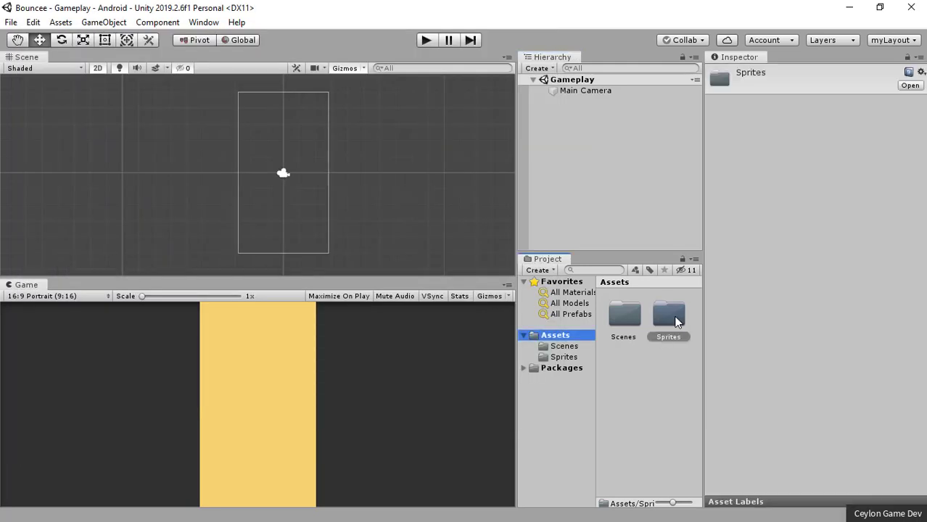
Open the Sprites folder and review the chick, bear, gorilla and other sprites' import settings.
{"action": "double_click", "coordinate": [675, 321]}
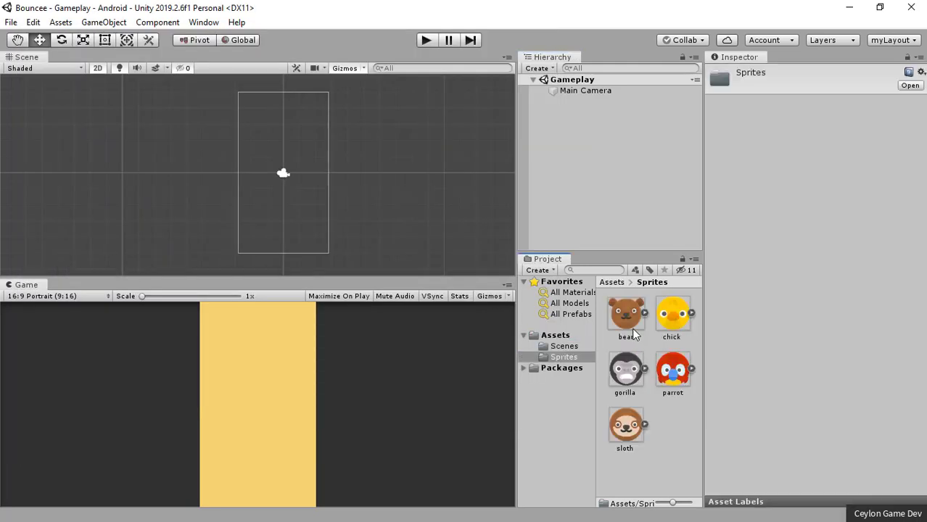
{"action": "left_click", "coordinate": [672, 314]}
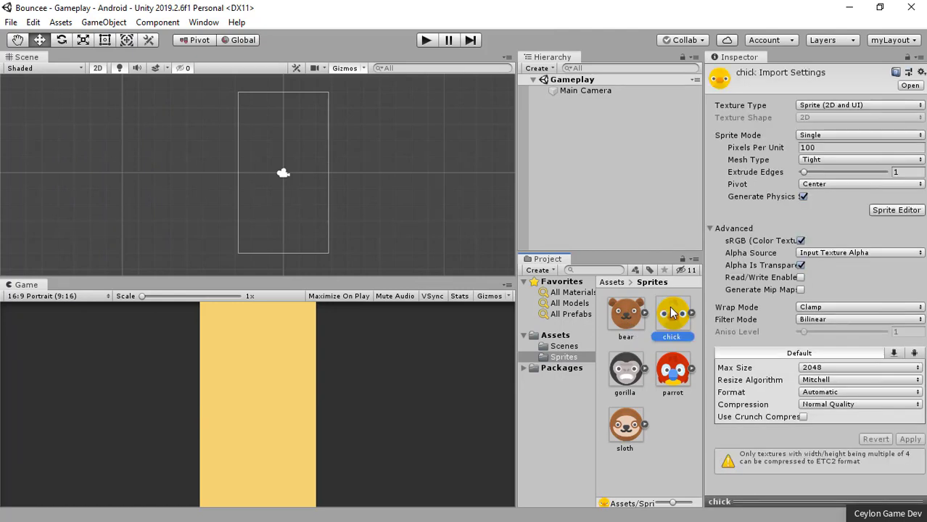
{"action": "left_click", "coordinate": [625, 318]}
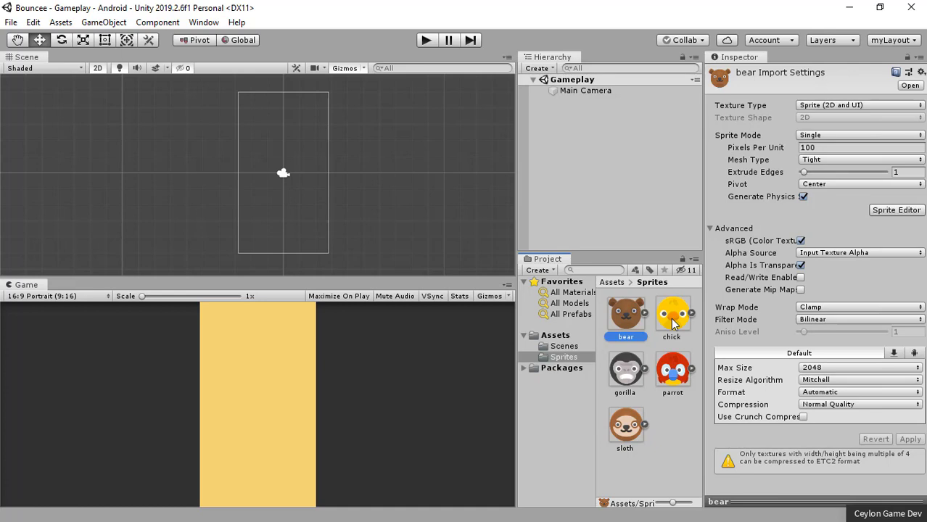
{"action": "left_click", "coordinate": [671, 318]}
{"action": "left_click", "coordinate": [672, 366]}
{"action": "left_click", "coordinate": [625, 371]}
{"action": "left_click", "coordinate": [625, 425]}
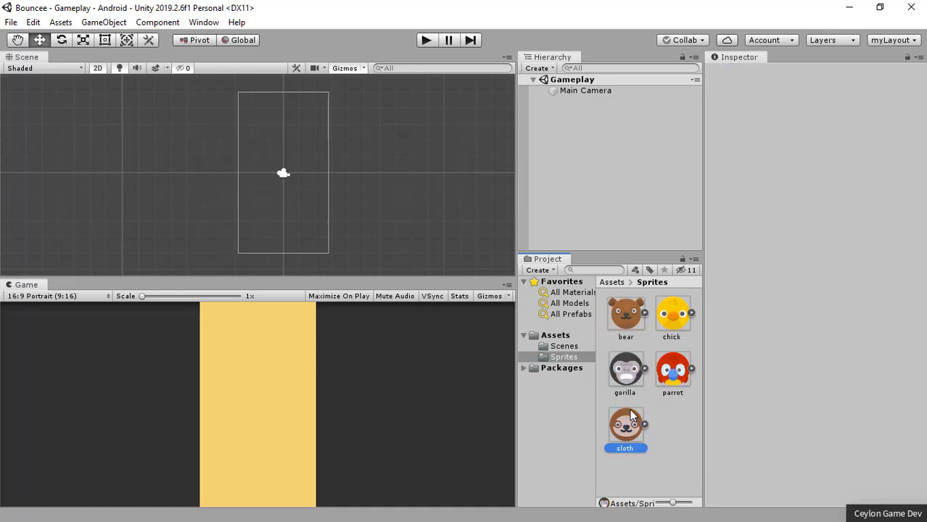
{"action": "left_click", "coordinate": [672, 370]}
{"action": "left_click", "coordinate": [672, 314]}
{"action": "left_click", "coordinate": [630, 319]}
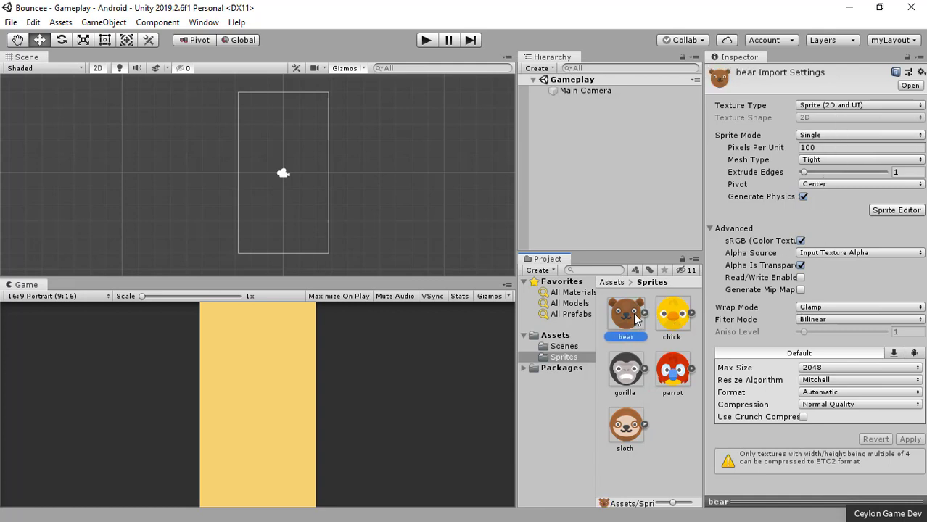
{"action": "left_click", "coordinate": [622, 370]}
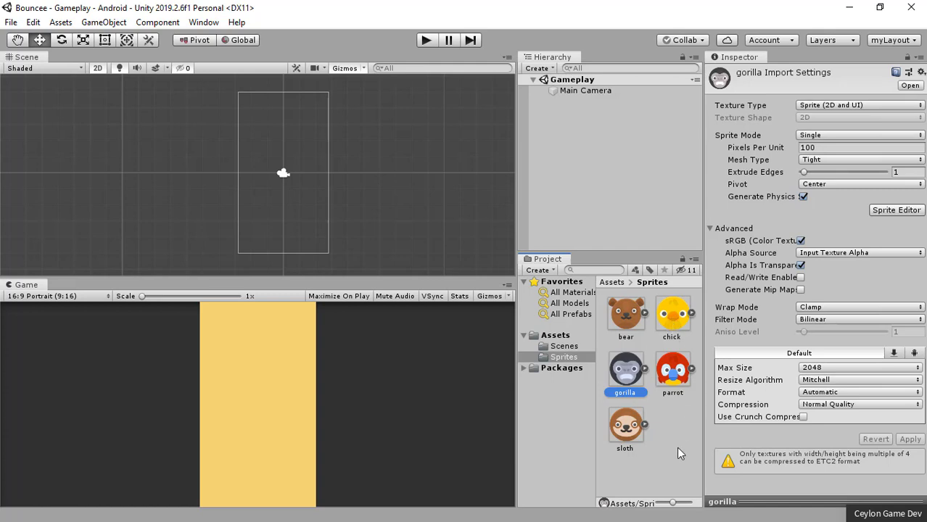
Show the sprites as a list and place the chick sprite near the top of the frame.
{"action": "left_click_drag", "start_coordinate": [673, 503], "coordinate": [656, 503]}
{"action": "left_click", "coordinate": [628, 294]}
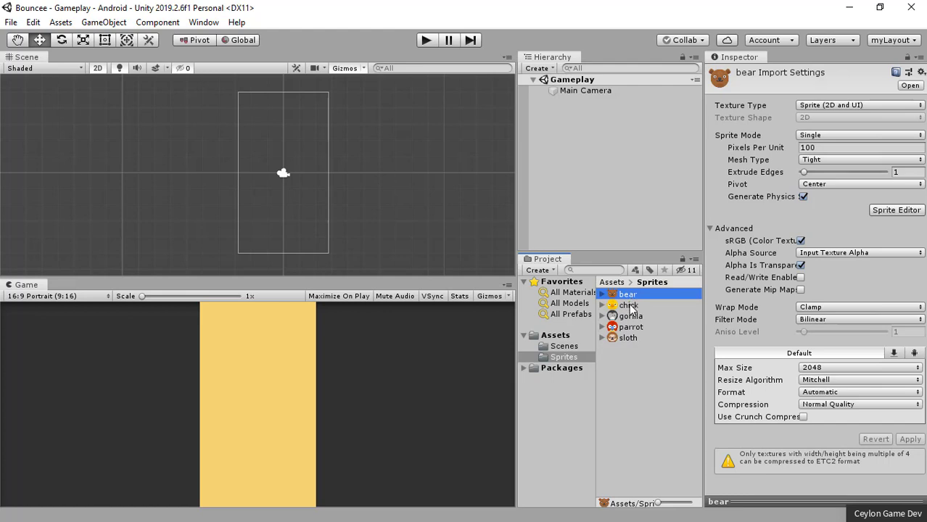
{"action": "left_click_drag", "start_coordinate": [630, 304], "coordinate": [303, 206]}
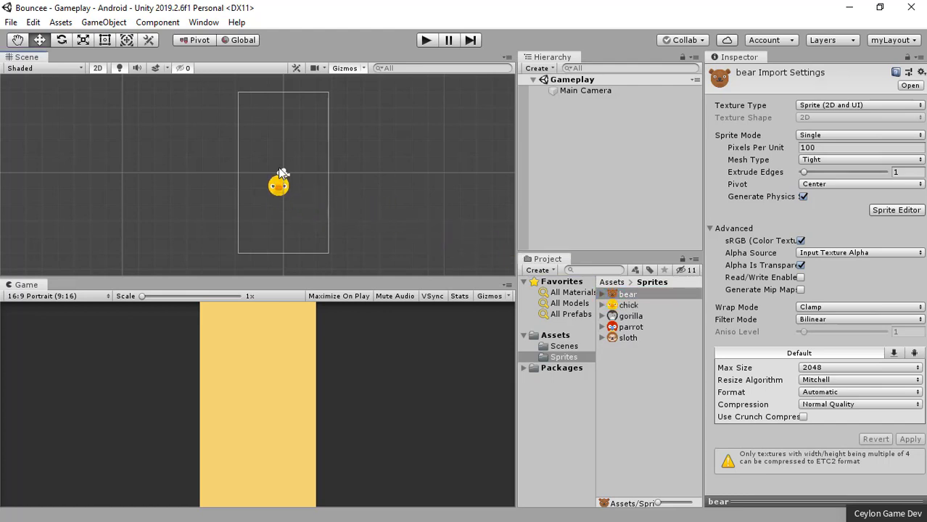
{"action": "mouse_move", "coordinate": [303, 206]}
{"action": "left_mouse_down"}
{"action": "mouse_move", "coordinate": [285, 192]}
{"action": "mouse_move", "coordinate": [525, 170]}
{"action": "left_mouse_up"}
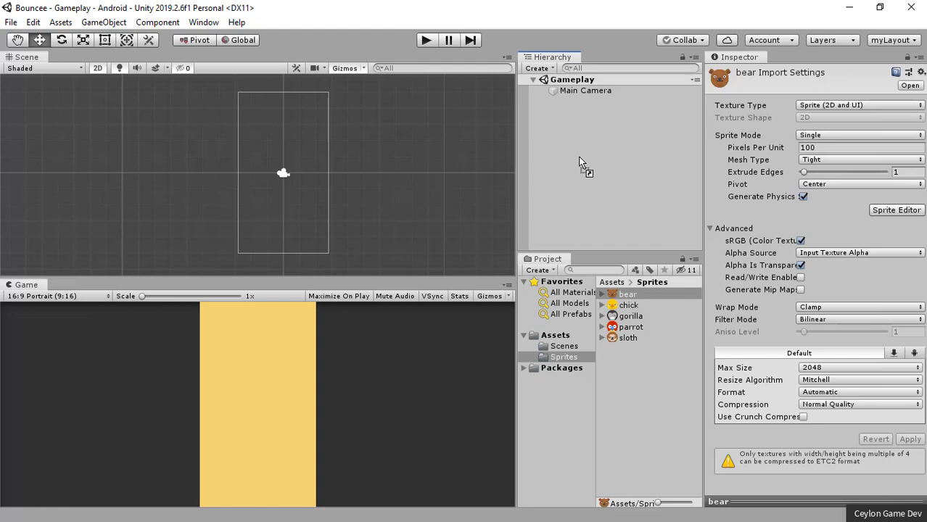
{"action": "mouse_move", "coordinate": [580, 163]}
{"action": "left_mouse_down"}
{"action": "mouse_move", "coordinate": [359, 169]}
{"action": "mouse_move", "coordinate": [308, 123]}
{"action": "left_mouse_up"}
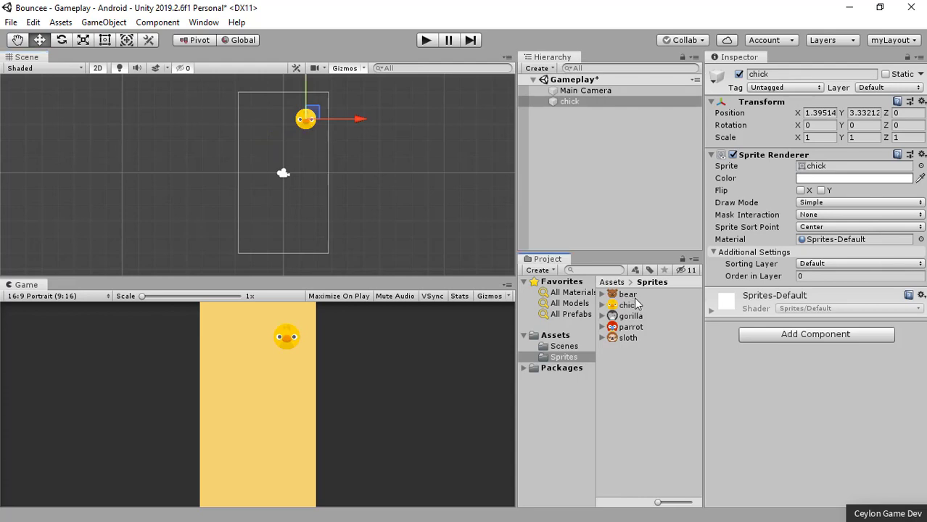
{"action": "left_click", "coordinate": [590, 223]}
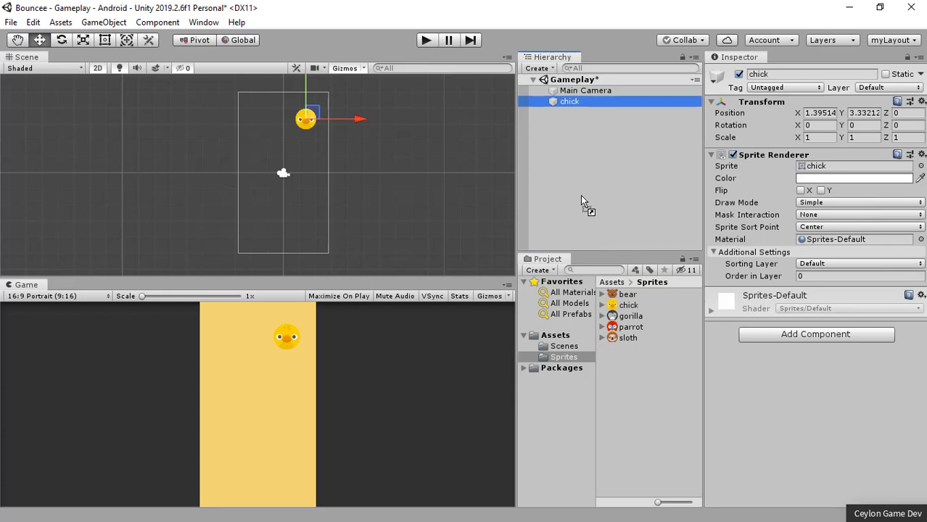
Drop the bear sprite into the scene at the origin and reselect the chick.
{"action": "left_click_drag", "start_coordinate": [580, 195], "coordinate": [581, 195]}
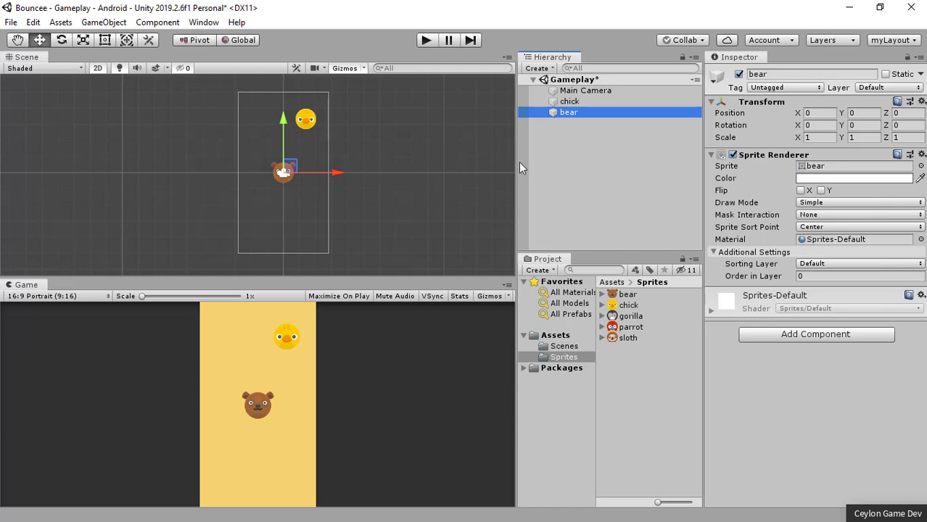
{"action": "left_click", "coordinate": [306, 119]}
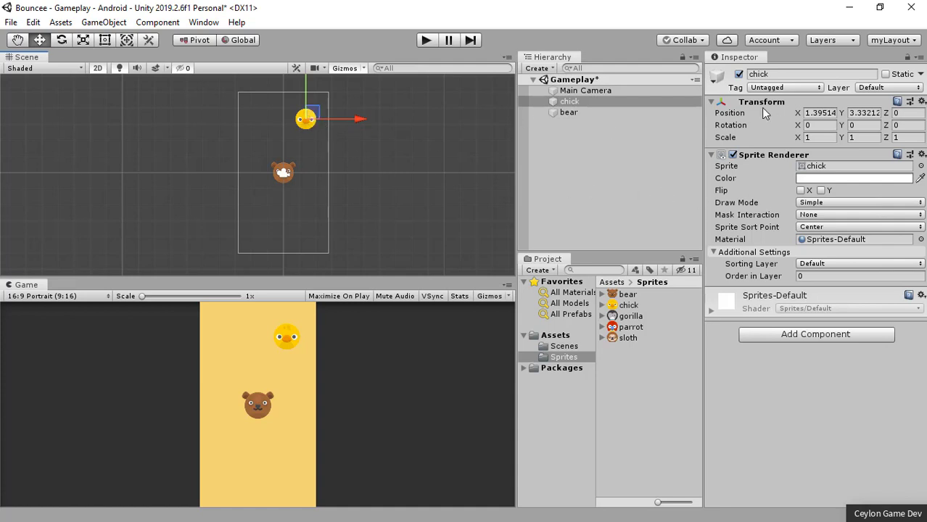
Set the chick's X and Y positions to 0, then drag it above the bear.
{"action": "left_click", "coordinate": [813, 113]}
{"action": "type", "text": "0"}
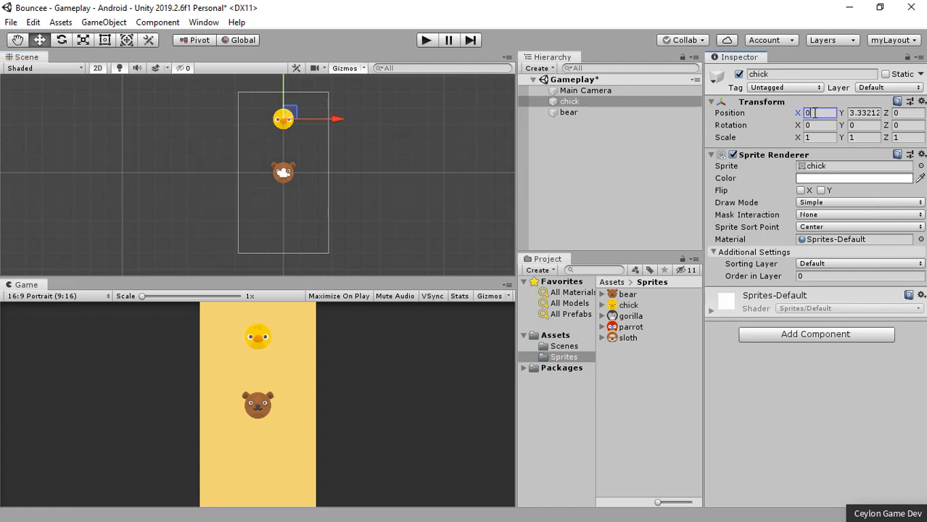
{"action": "left_click", "coordinate": [864, 114]}
{"action": "type", "text": "0"}
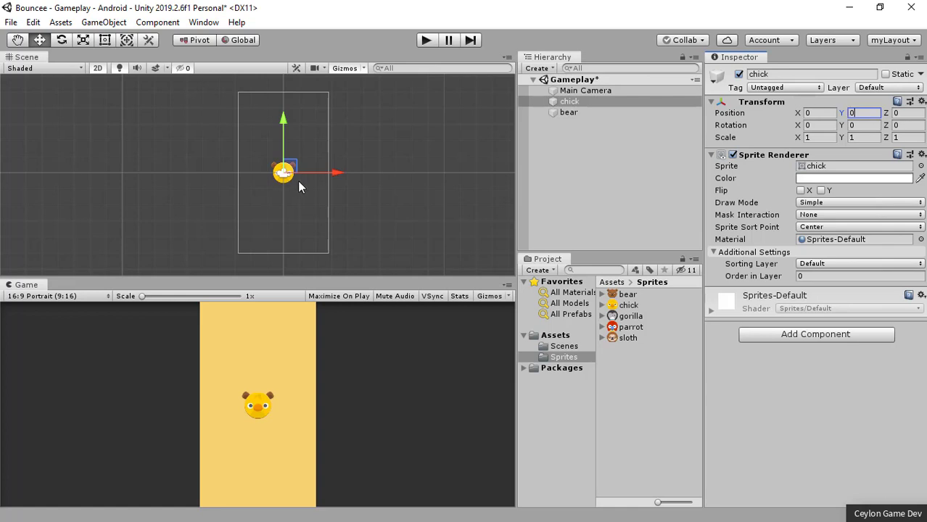
{"action": "left_click", "coordinate": [922, 103]}
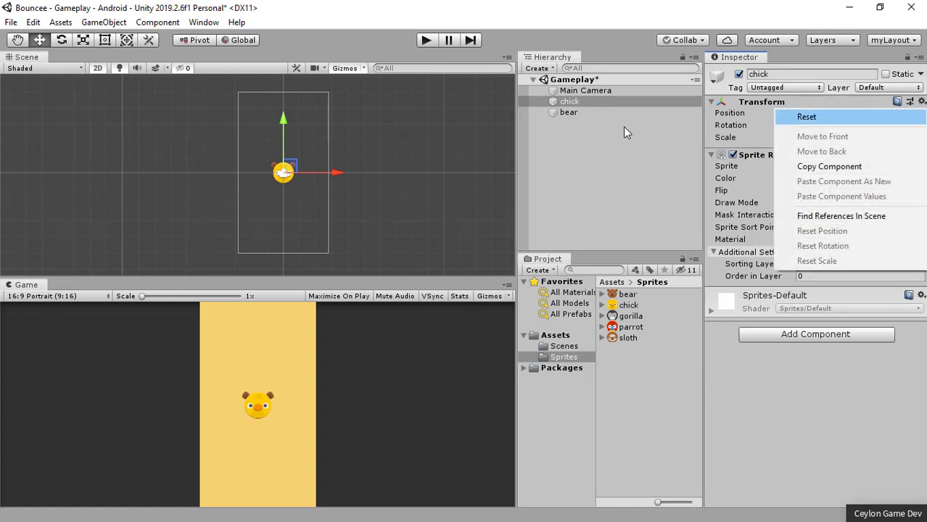
{"action": "left_click", "coordinate": [292, 133]}
{"action": "left_click_drag", "start_coordinate": [285, 129], "coordinate": [287, 87]}
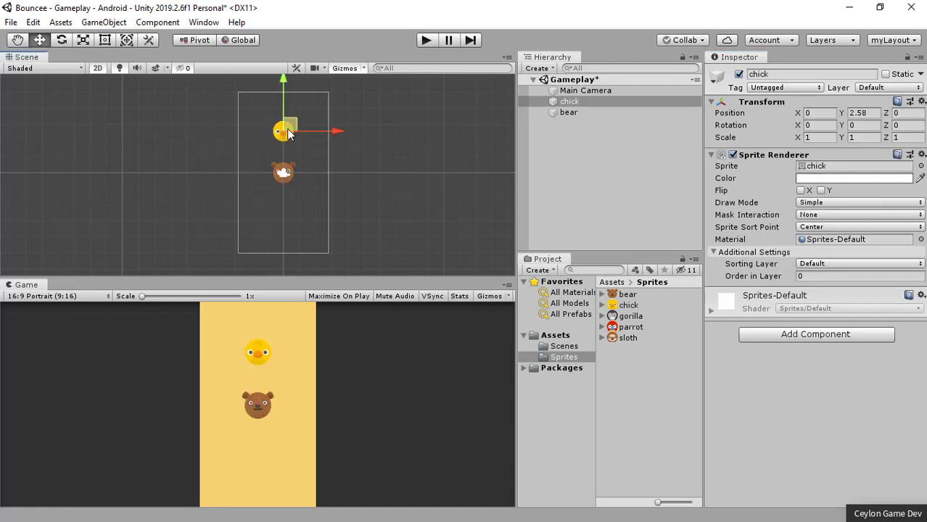
{"action": "left_click_drag", "start_coordinate": [288, 133], "coordinate": [328, 127]}
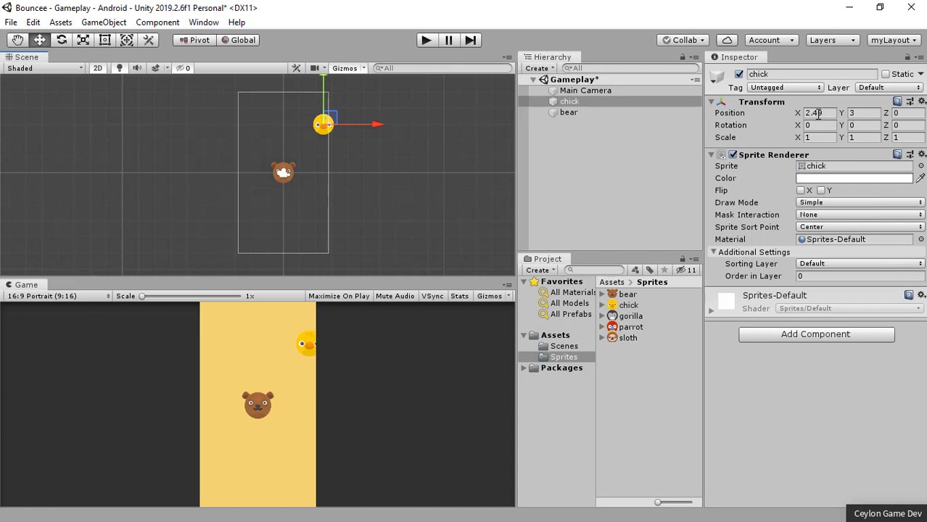
Reset the chick's Transform to position 0, 0, 0 and select the bear object.
{"action": "left_click", "coordinate": [922, 103]}
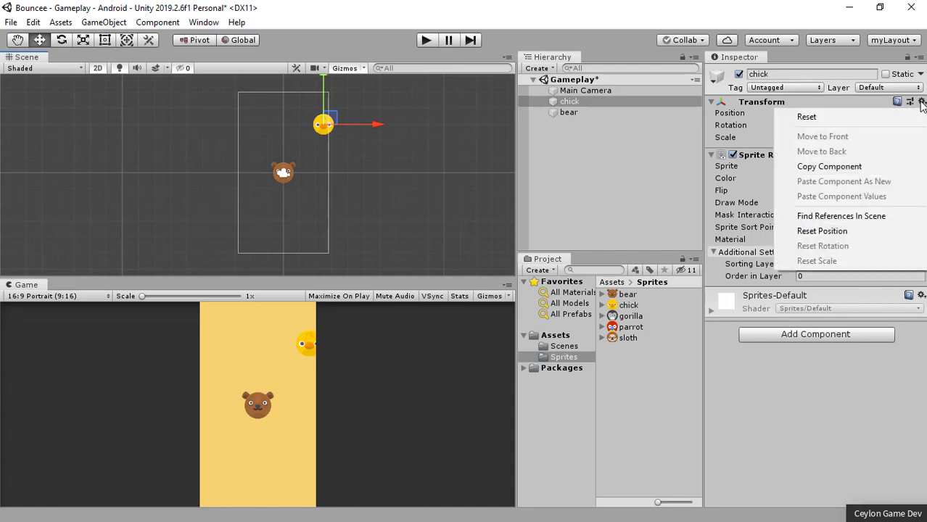
{"action": "left_click", "coordinate": [922, 104]}
{"action": "left_click", "coordinate": [922, 103]}
{"action": "left_click", "coordinate": [806, 117]}
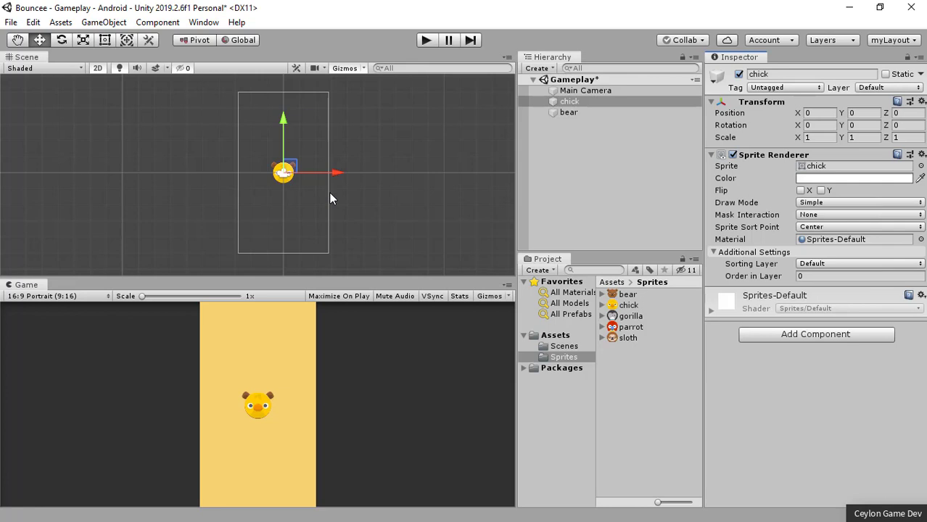
{"action": "left_click", "coordinate": [571, 115]}
Delete the bear and confirm the chick sits at 0, 0, 0 with scale 1.
{"action": "key", "text": "Delete"}
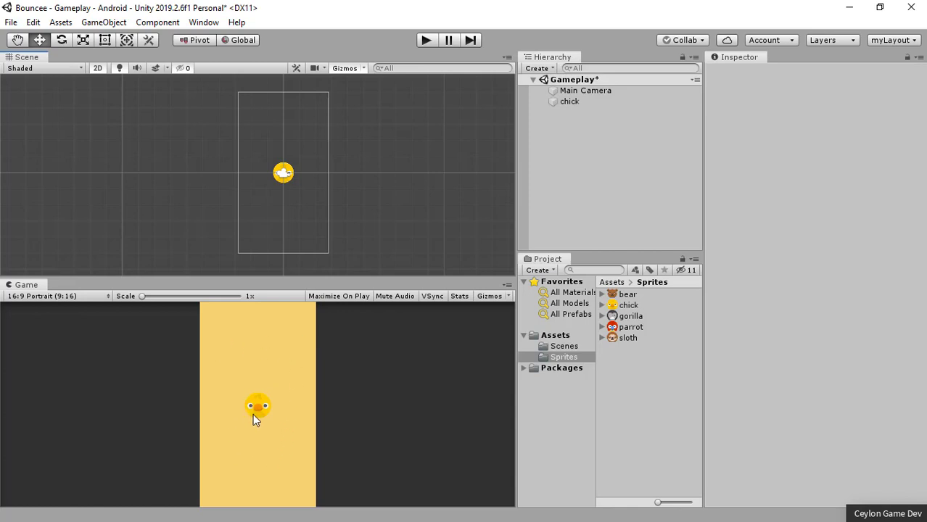
{"action": "left_click", "coordinate": [284, 171]}
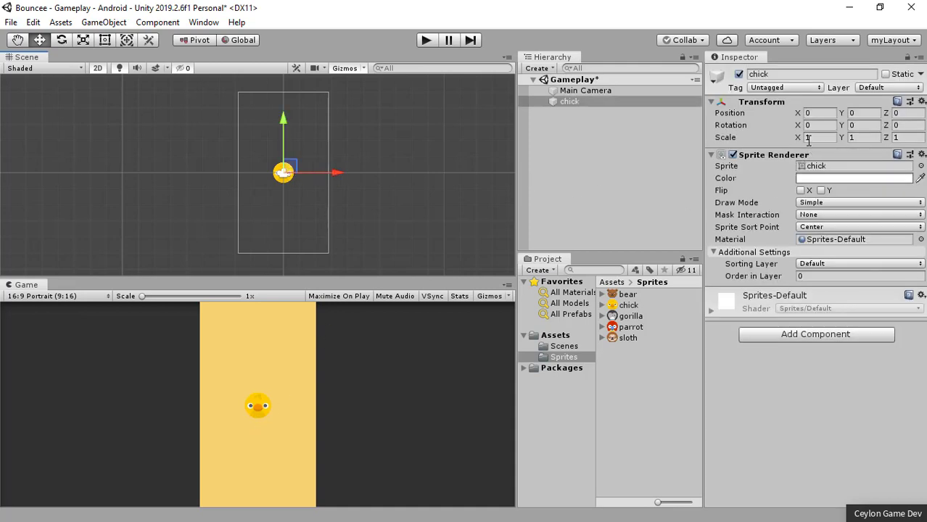
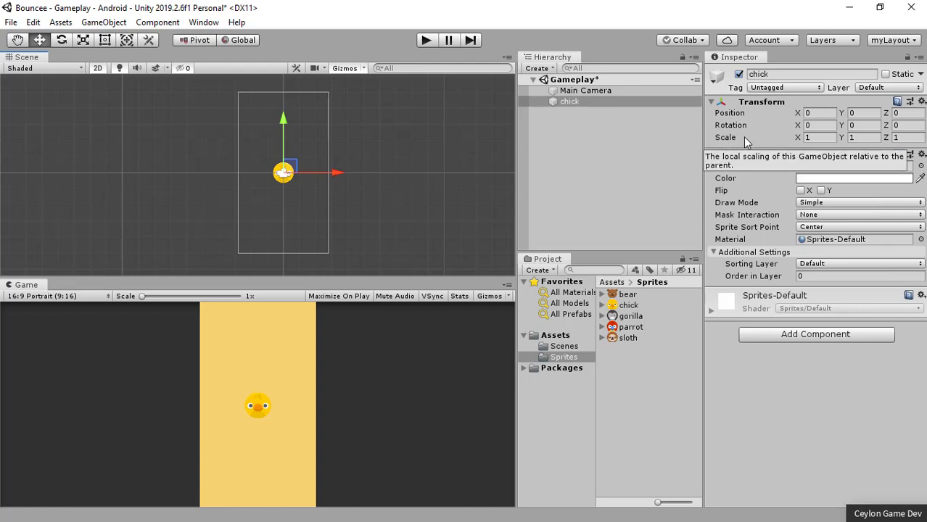
Enter 0.8 for the chick's Transform Scale X and Scale Y, replacing earlier trial values.
{"action": "left_click", "coordinate": [820, 141]}
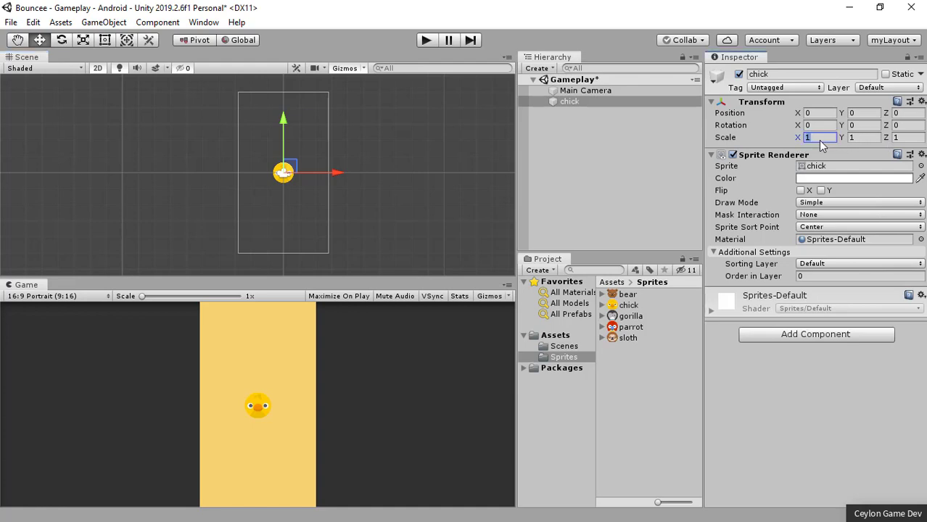
{"action": "type", "text": ".6"}
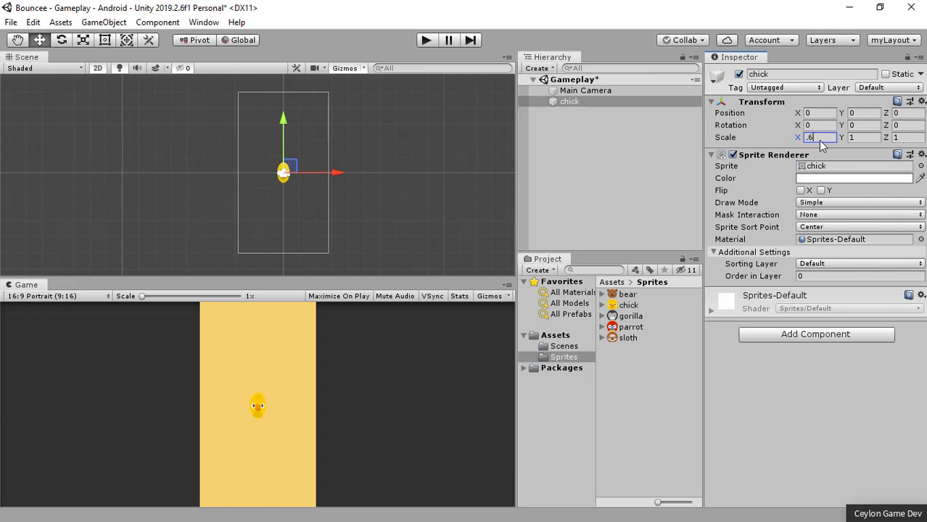
{"action": "left_click", "coordinate": [859, 138]}
{"action": "type", "text": "."}
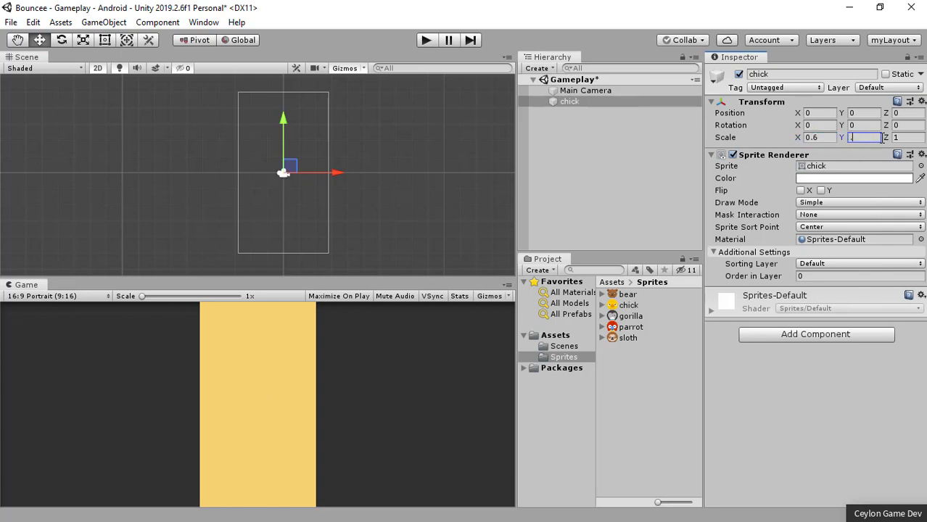
{"action": "type", "text": "6"}
{"action": "key", "text": "BackSpace"}
{"action": "type", "text": "7"}
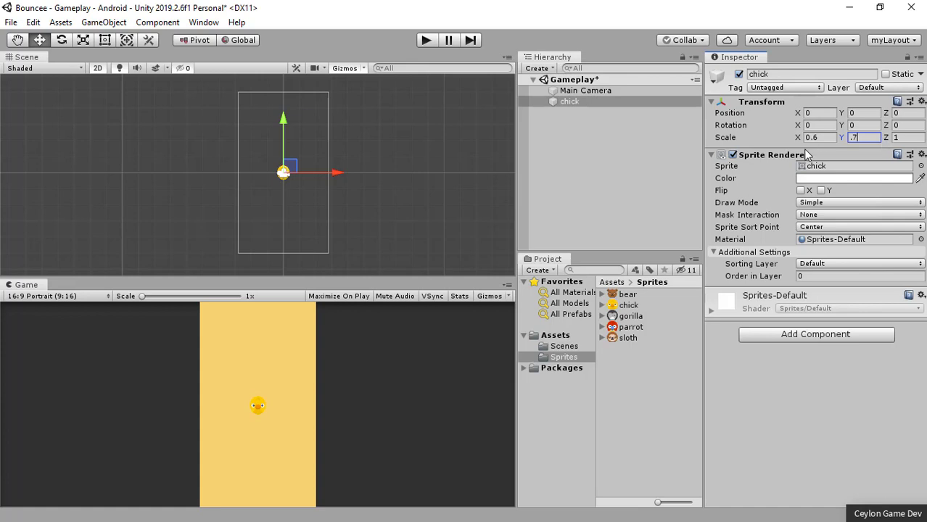
{"action": "left_click", "coordinate": [821, 138]}
{"action": "type", "text": ".7"}
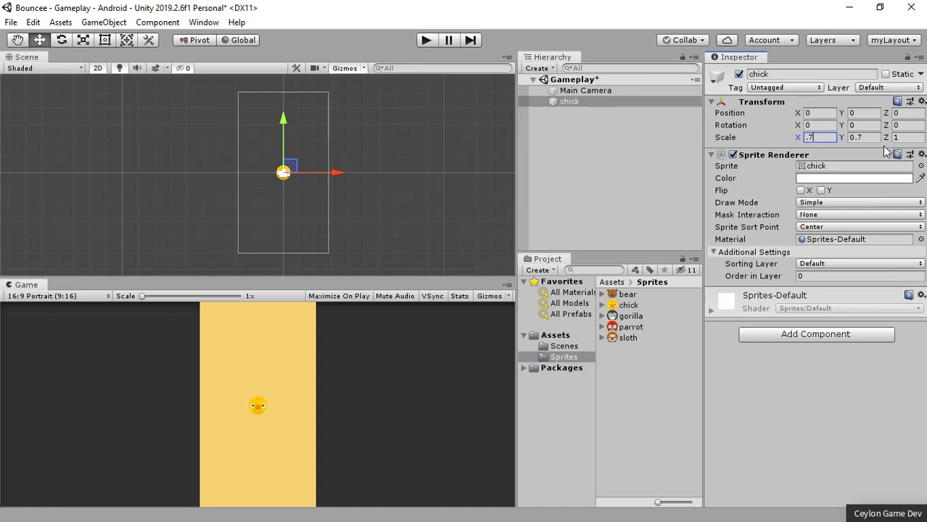
{"action": "key", "text": "BackSpace"}
{"action": "type", "text": "8"}
{"action": "left_click", "coordinate": [870, 137]}
{"action": "type", "text": "."}
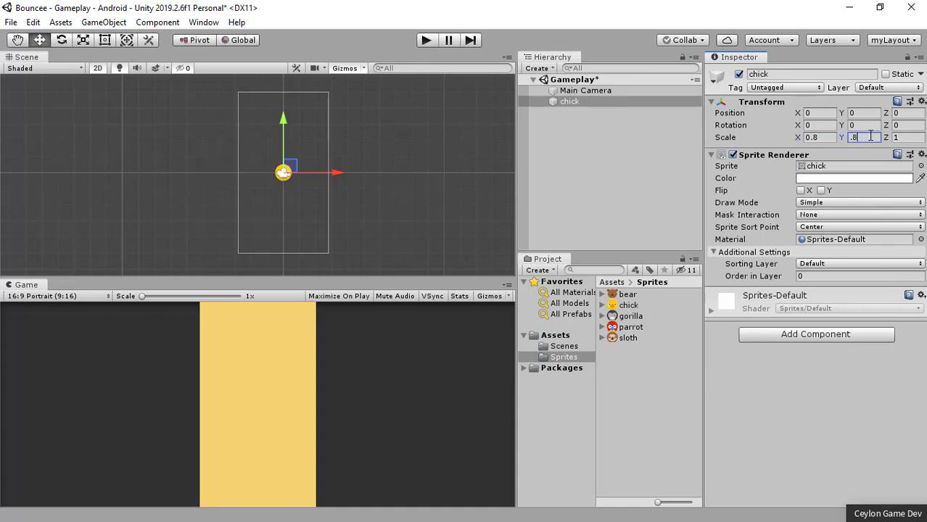
{"action": "type", "text": "8"}
{"action": "key", "text": "Return"}
Add a Rigidbody 2D component to the chick, found by searching 'rigi'.
{"action": "left_click", "coordinate": [572, 103]}
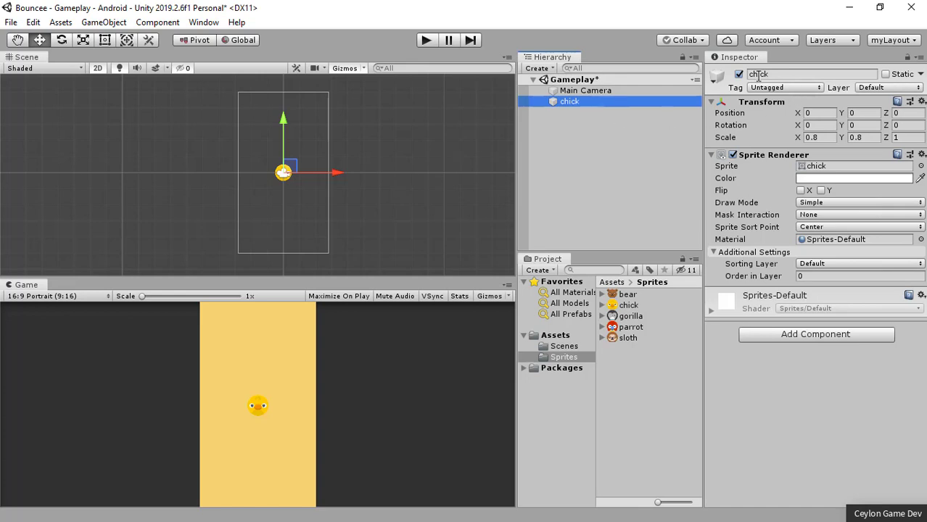
{"action": "left_click", "coordinate": [800, 333]}
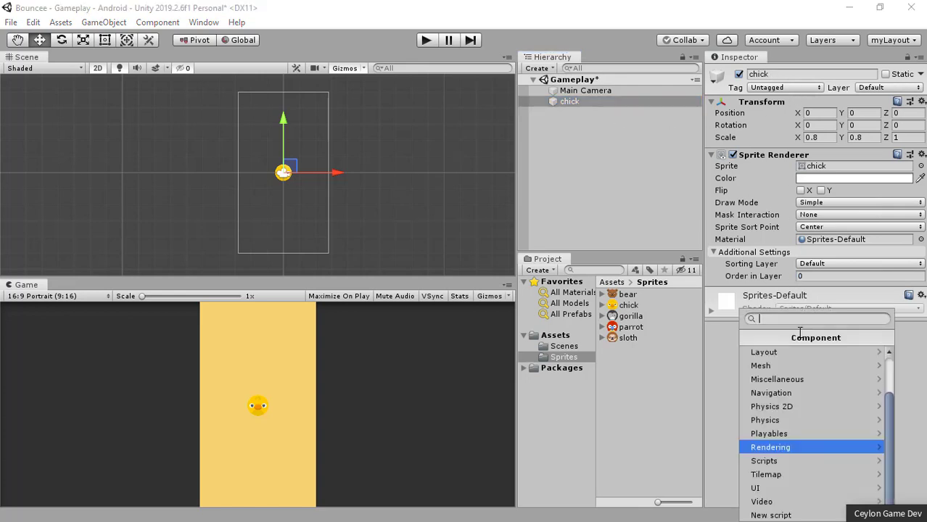
{"action": "type", "text": "r"}
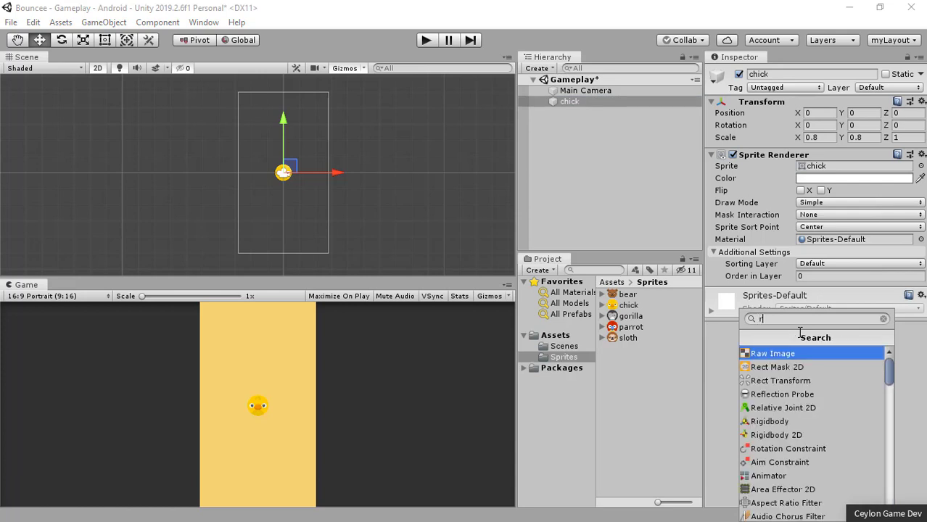
{"action": "type", "text": "igi"}
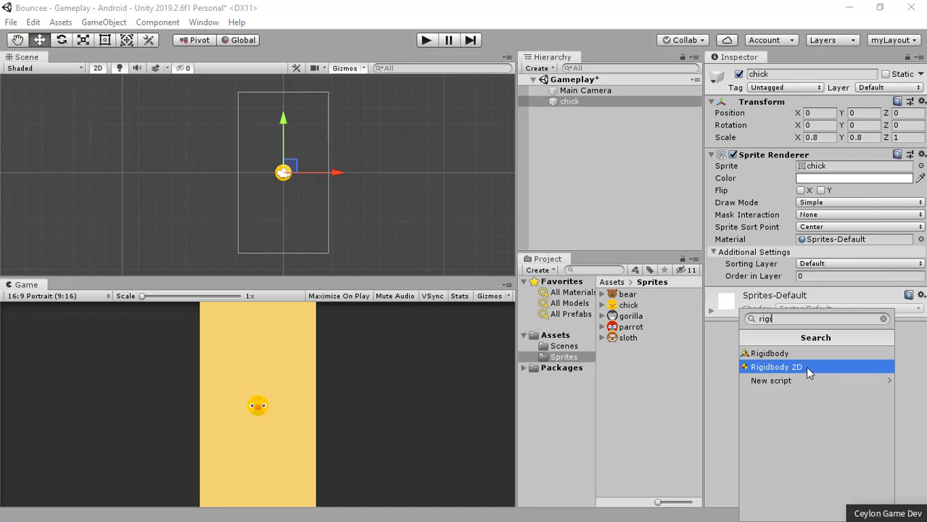
{"action": "left_click", "coordinate": [805, 366]}
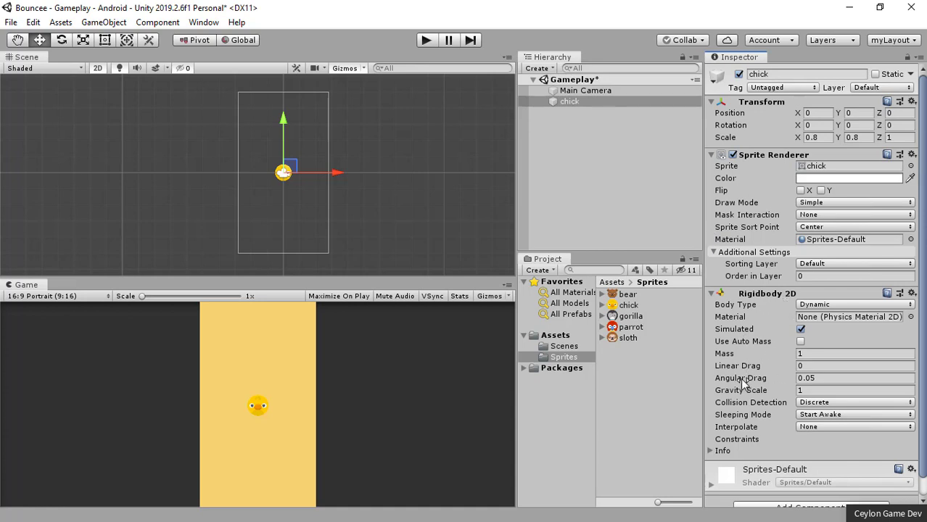
Enter Play mode to watch the chick fall under gravity.
{"action": "mouse_move", "coordinate": [771, 363]}
{"action": "mouse_move", "coordinate": [753, 303]}
{"action": "left_click", "coordinate": [425, 42]}
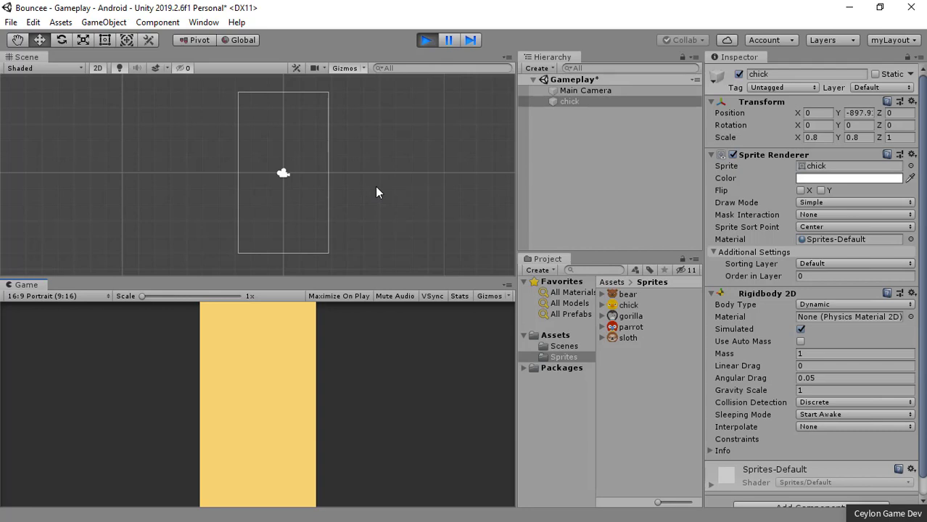
Stop the game, zoom out, and rerun the falling test before stopping again.
{"action": "left_click", "coordinate": [426, 40]}
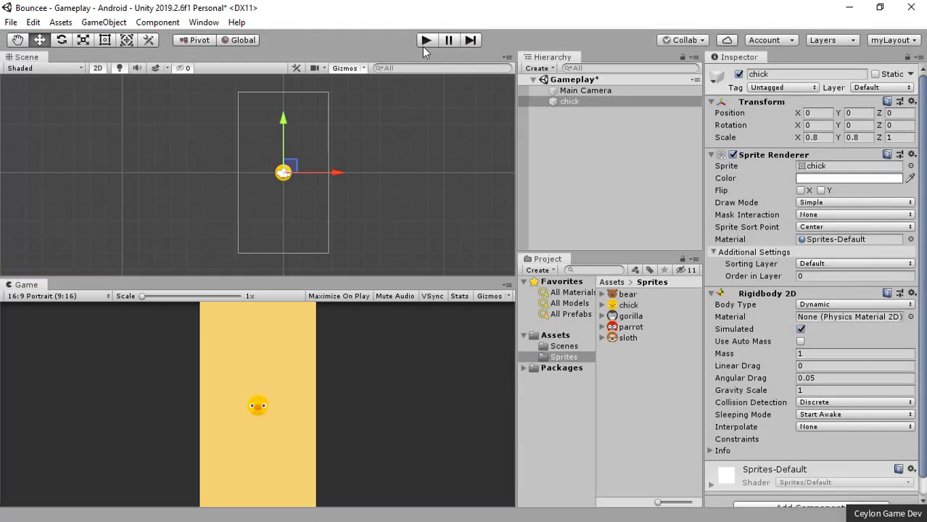
{"action": "scroll", "coordinate": [351, 144], "scroll_direction": "down", "scroll_amount": 2}
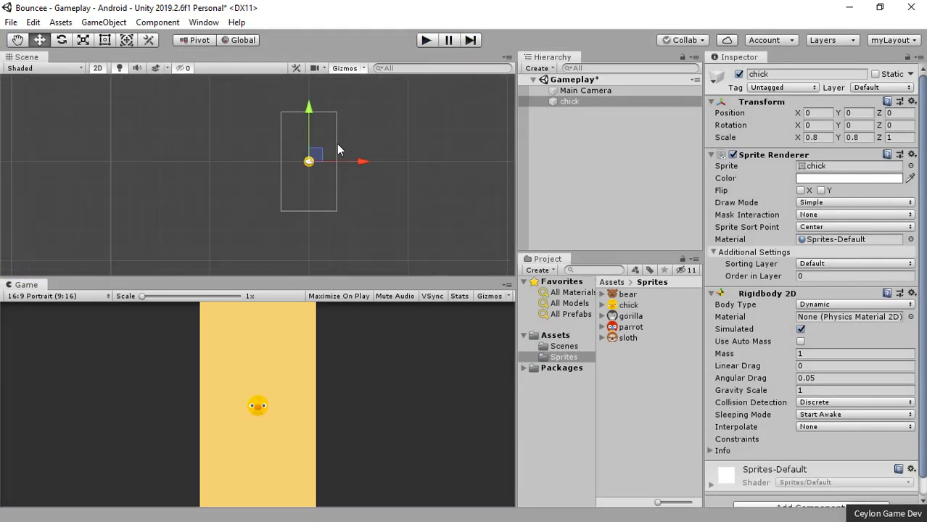
{"action": "scroll", "coordinate": [342, 144], "scroll_direction": "down", "scroll_amount": 5}
{"action": "scroll", "coordinate": [384, 142], "scroll_direction": "down", "scroll_amount": 2}
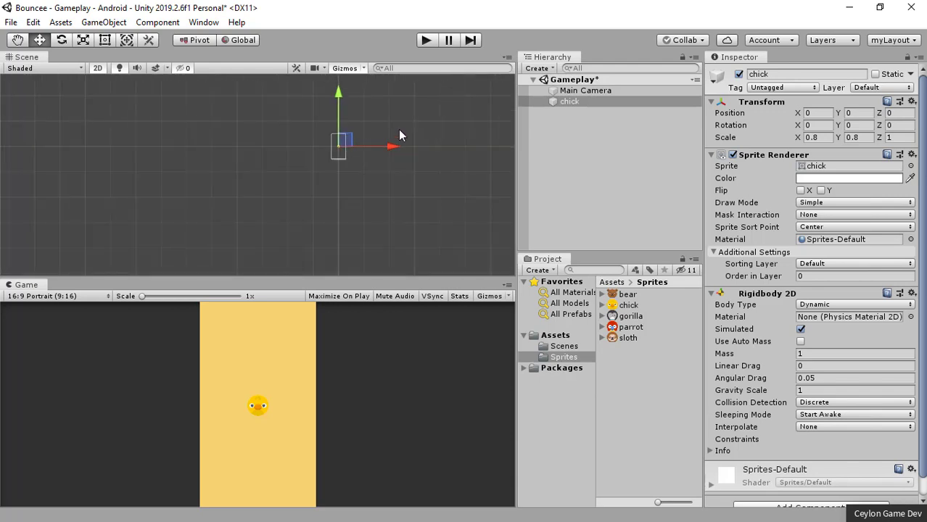
{"action": "scroll", "coordinate": [384, 131], "scroll_direction": "down", "scroll_amount": 1}
{"action": "left_click", "coordinate": [427, 43]}
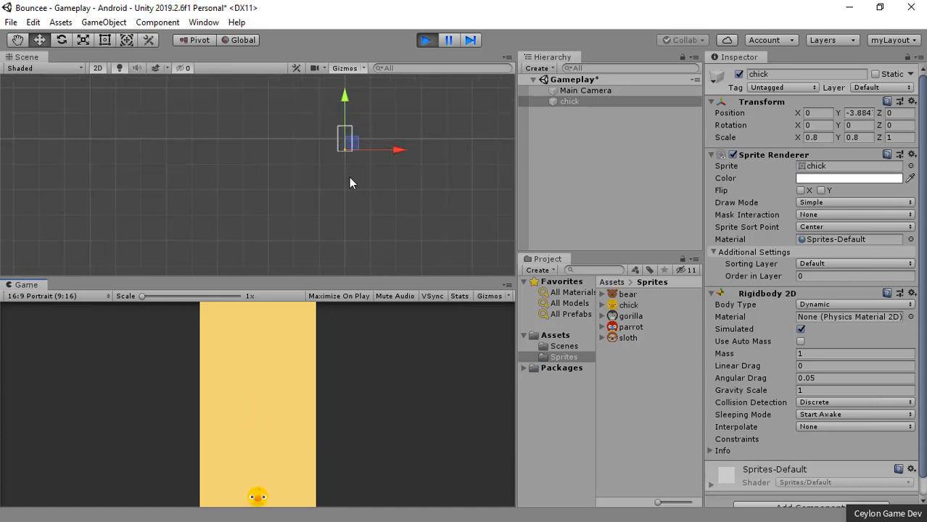
{"action": "scroll", "coordinate": [349, 178], "scroll_direction": "up", "scroll_amount": 3}
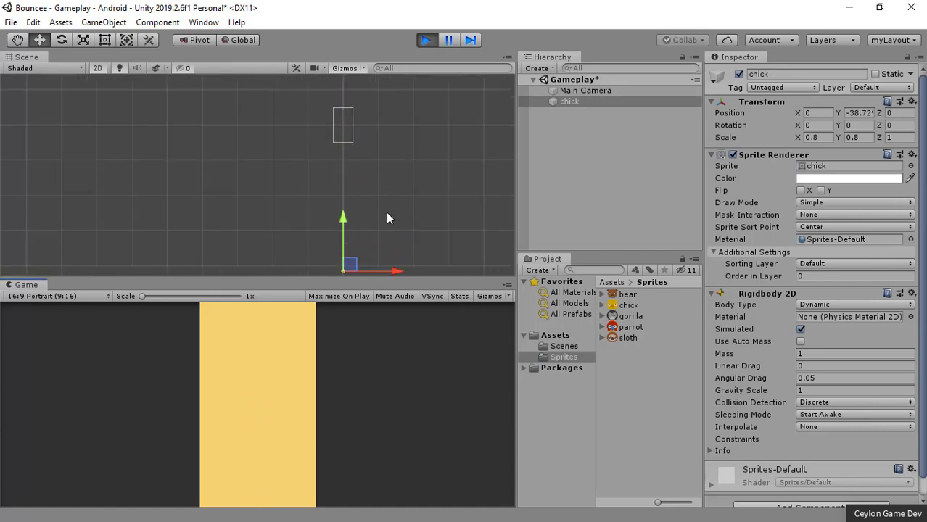
{"action": "left_click", "coordinate": [426, 42]}
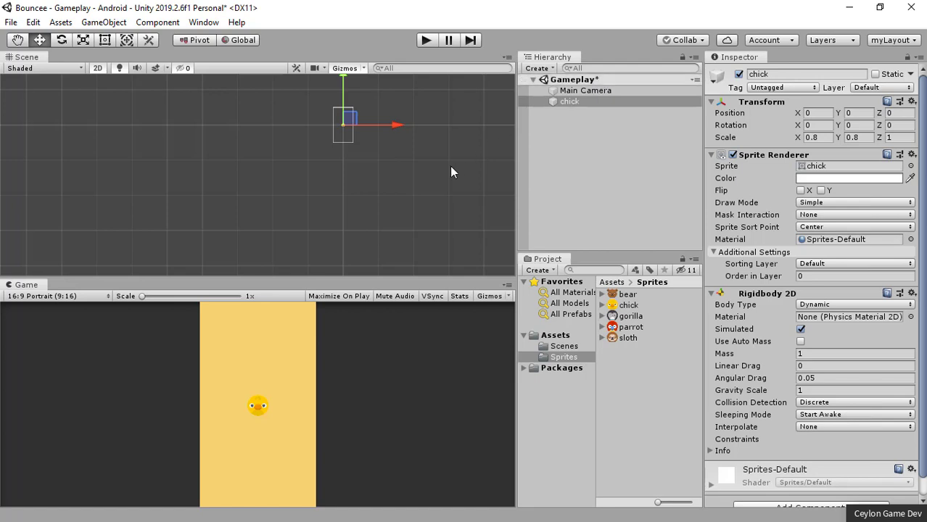
Save the Gameplay scene, frame the chick, and clear the selection.
{"action": "key", "text": "ctrl+s"}
{"action": "key", "text": "f"}
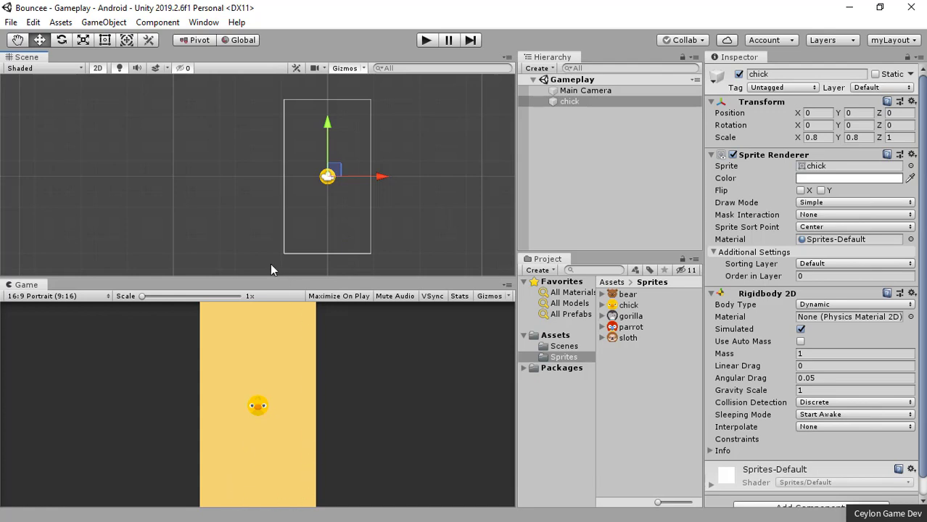
{"action": "left_click_drag", "start_coordinate": [257, 247], "coordinate": [390, 264]}
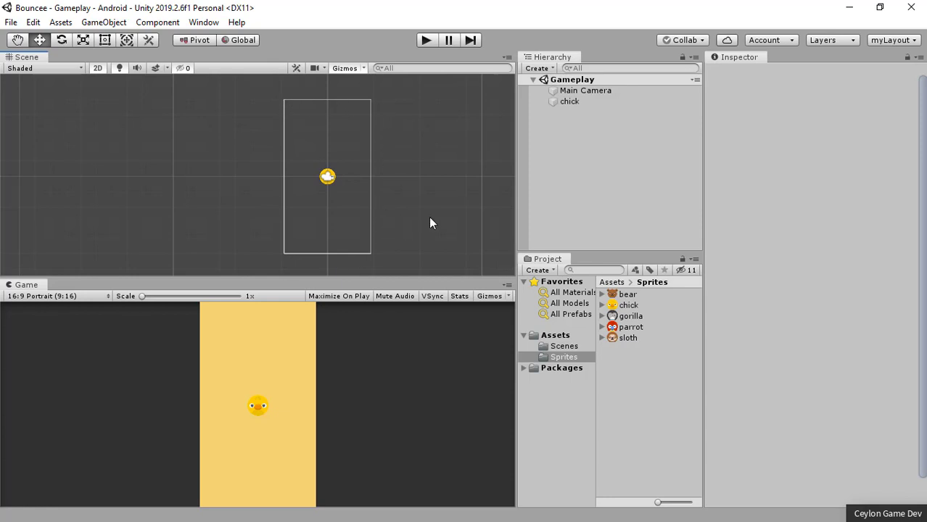
Create a Square sprite named BottomBoundary in the Sprites folder and drag it toward the scene.
{"action": "right_click", "coordinate": [633, 396]}
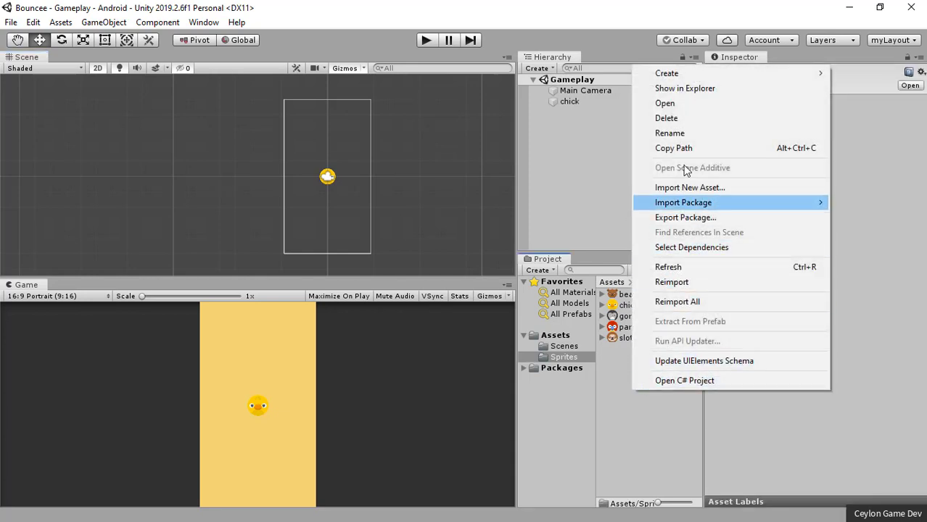
{"action": "mouse_move", "coordinate": [668, 77]}
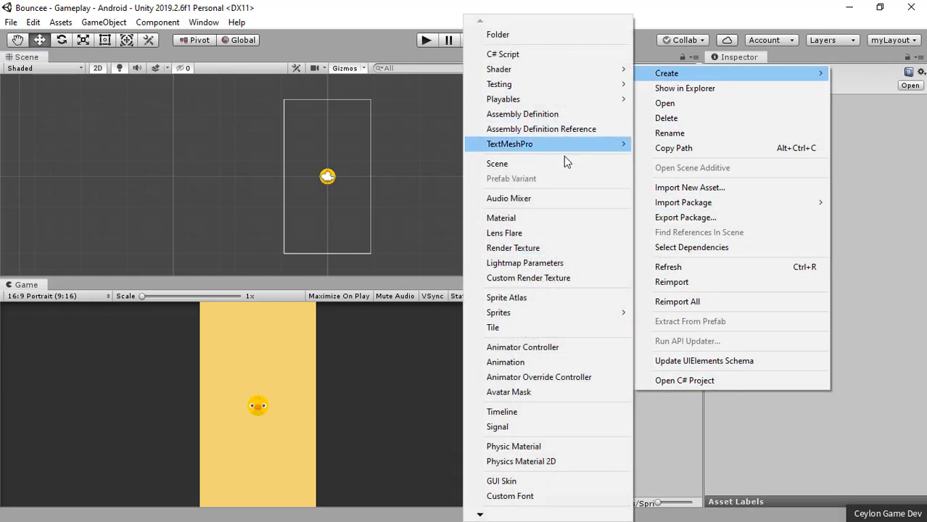
{"action": "mouse_move", "coordinate": [541, 317]}
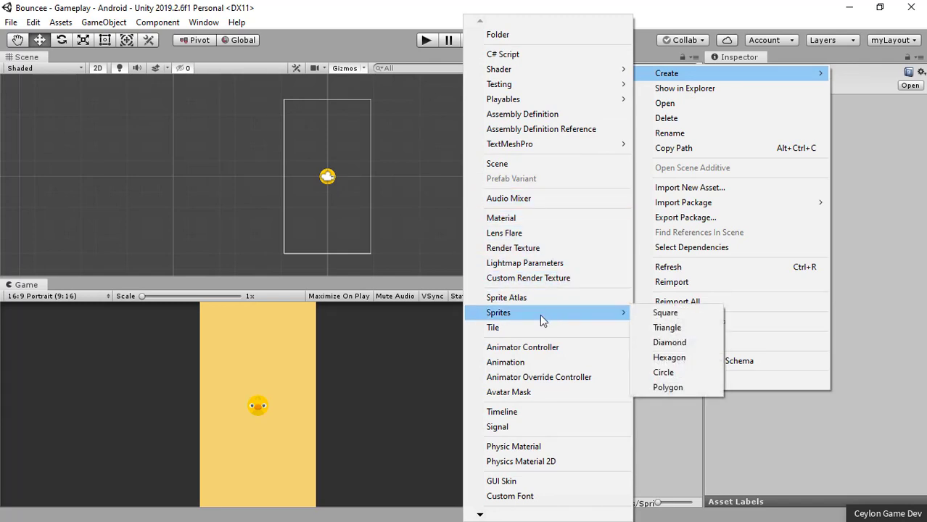
{"action": "left_click", "coordinate": [676, 312]}
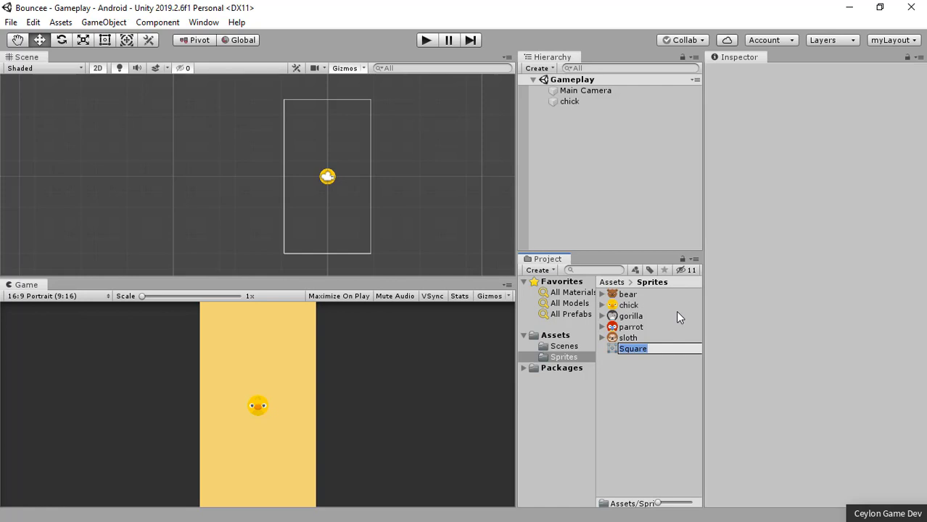
{"action": "type", "text": "Botto"}
{"action": "type", "text": "mBo"}
{"action": "type", "text": "undary"}
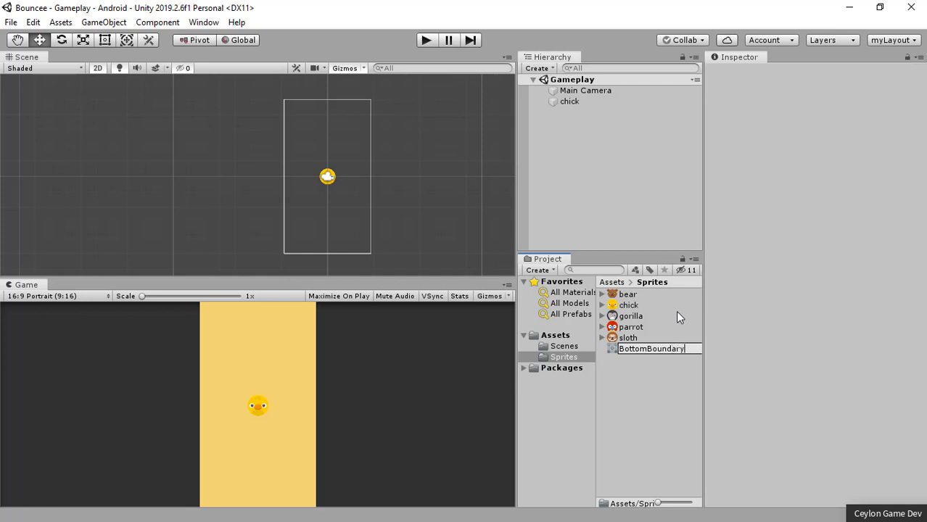
{"action": "key", "text": "Return"}
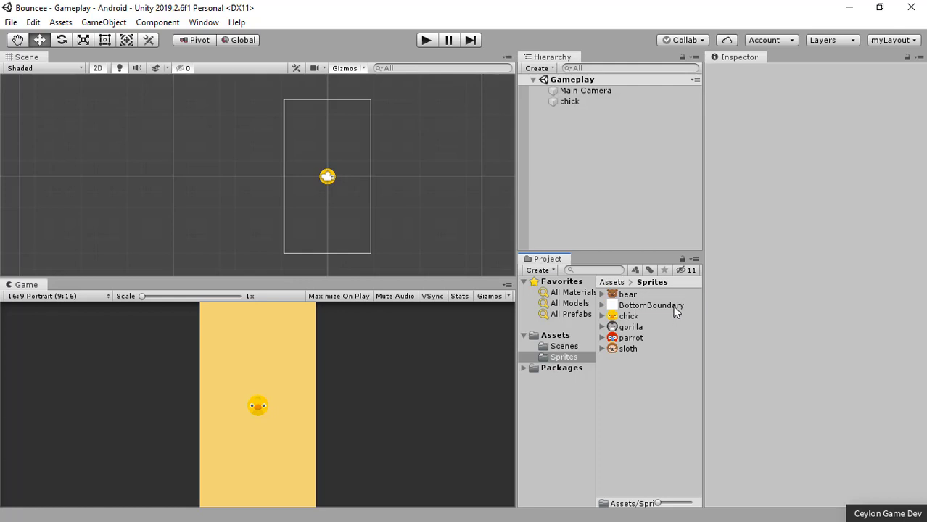
{"action": "left_click_drag", "start_coordinate": [673, 305], "coordinate": [592, 157]}
Place BottomBoundary below the chick and stretch it with the Rect Tool.
{"action": "left_click_drag", "start_coordinate": [590, 150], "coordinate": [590, 151]}
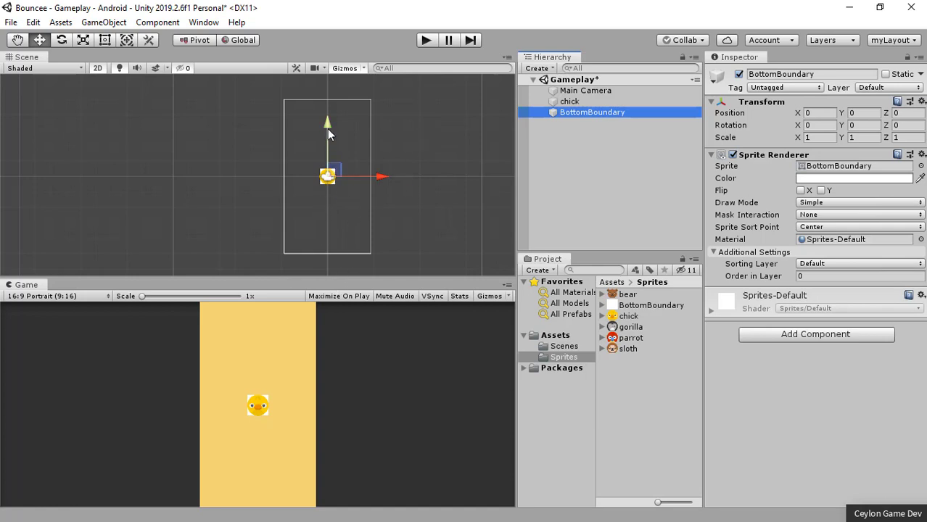
{"action": "left_click_drag", "start_coordinate": [327, 128], "coordinate": [330, 166]}
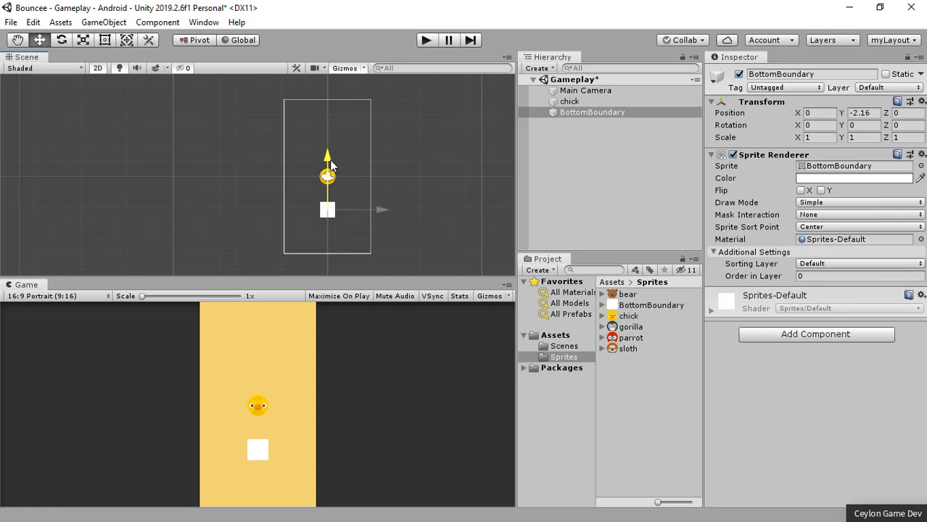
{"action": "left_click_drag", "start_coordinate": [330, 165], "coordinate": [330, 200]}
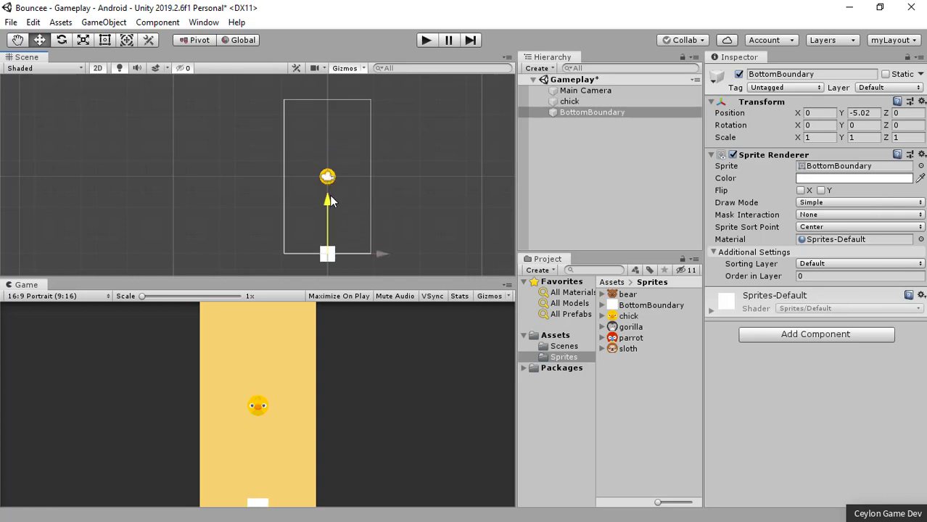
{"action": "left_click_drag", "start_coordinate": [334, 254], "coordinate": [334, 215]}
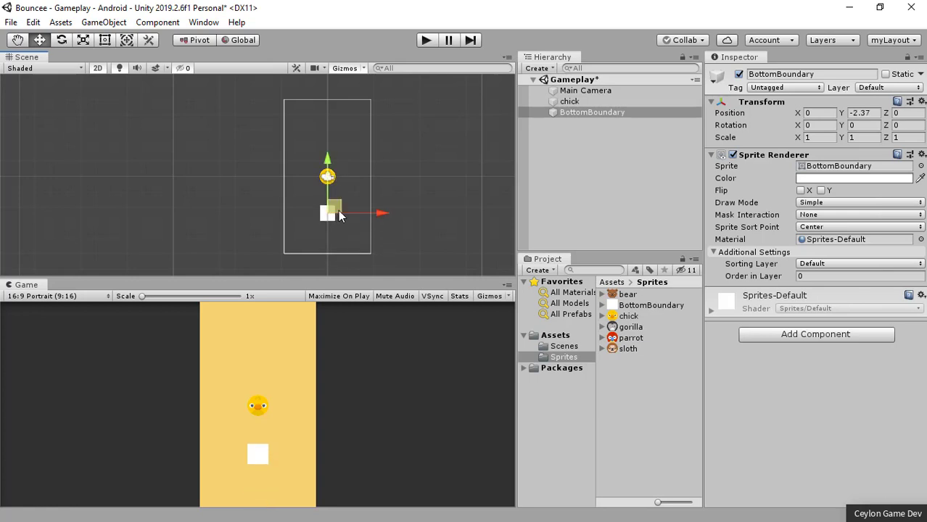
{"action": "left_click", "coordinate": [105, 41]}
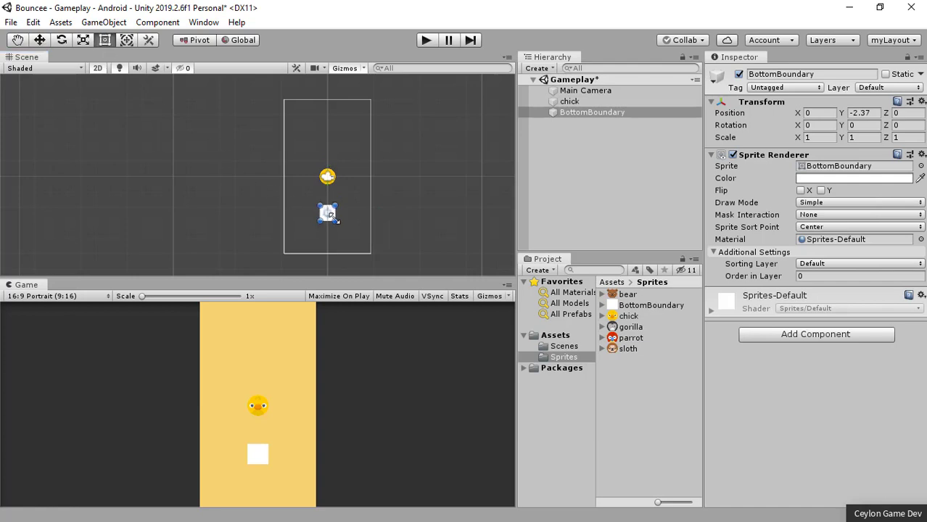
{"action": "mouse_move", "coordinate": [336, 215]}
{"action": "left_mouse_down"}
{"action": "mouse_move", "coordinate": [376, 215]}
{"action": "mouse_move", "coordinate": [292, 215]}
{"action": "left_mouse_up"}
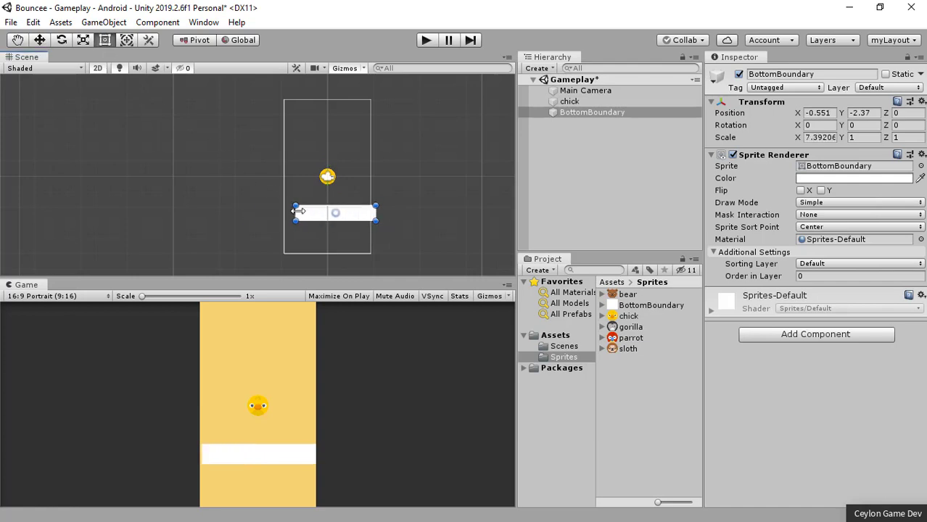
{"action": "mouse_move", "coordinate": [375, 222]}
{"action": "left_mouse_down"}
{"action": "mouse_move", "coordinate": [335, 226]}
{"action": "mouse_move", "coordinate": [382, 203]}
{"action": "mouse_move", "coordinate": [361, 200]}
{"action": "left_mouse_up"}
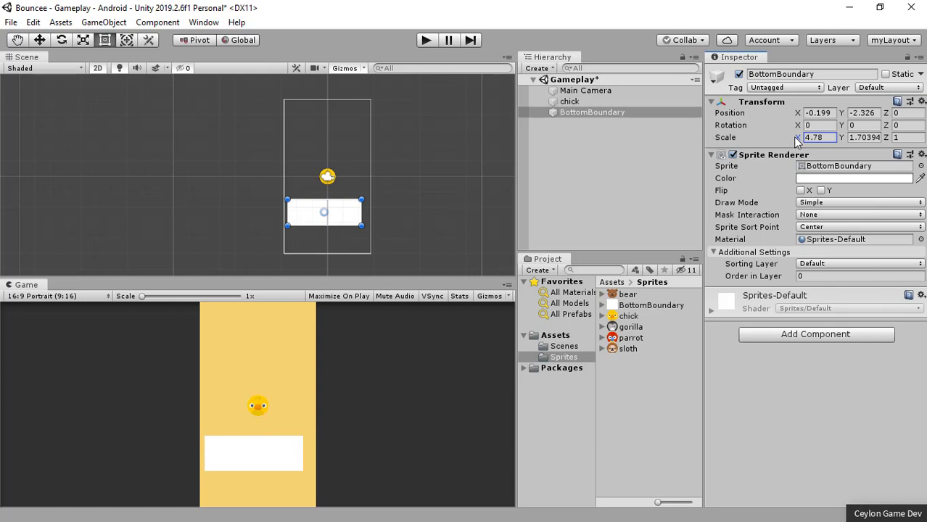
Set BottomBoundary's scale to 3 × 1 and move it up to Y -2.35.
{"action": "left_click_drag", "start_coordinate": [795, 136], "coordinate": [835, 137]}
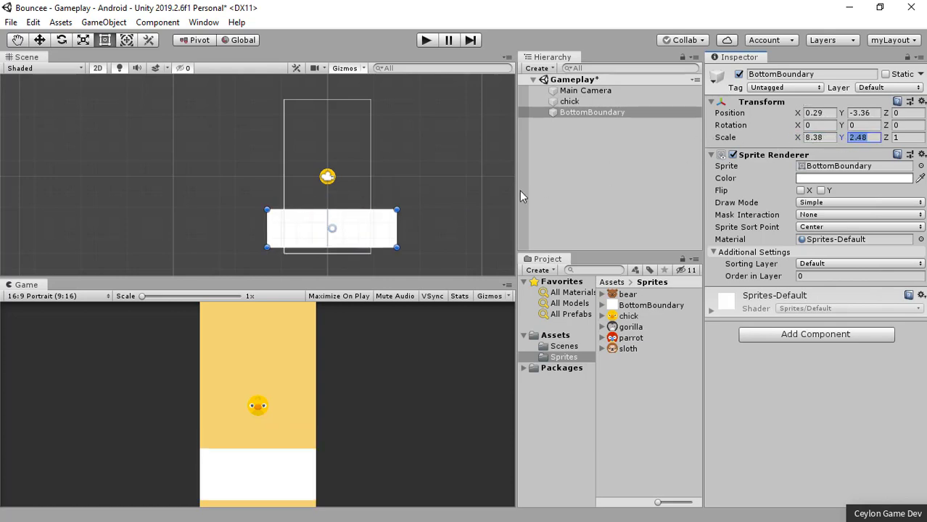
{"action": "left_click", "coordinate": [823, 138]}
{"action": "type", "text": "3"}
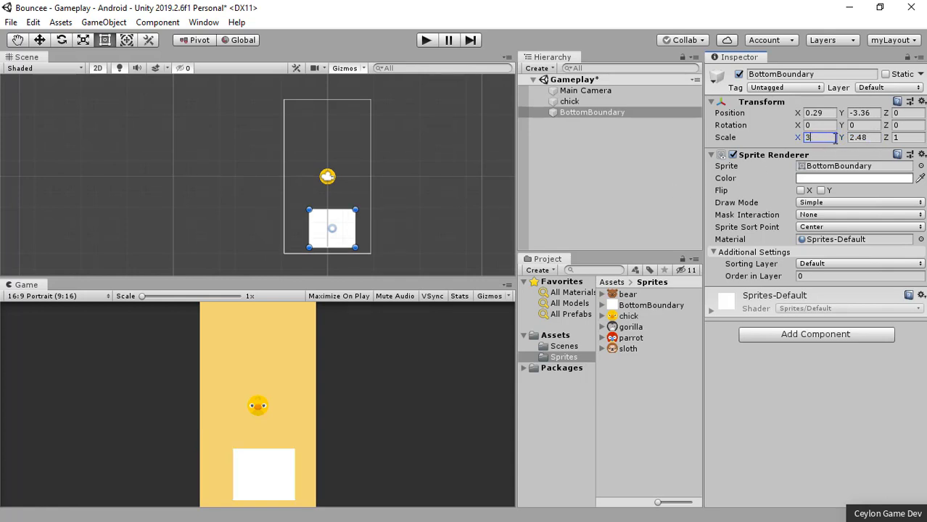
{"action": "left_click", "coordinate": [863, 138]}
{"action": "type", "text": "1"}
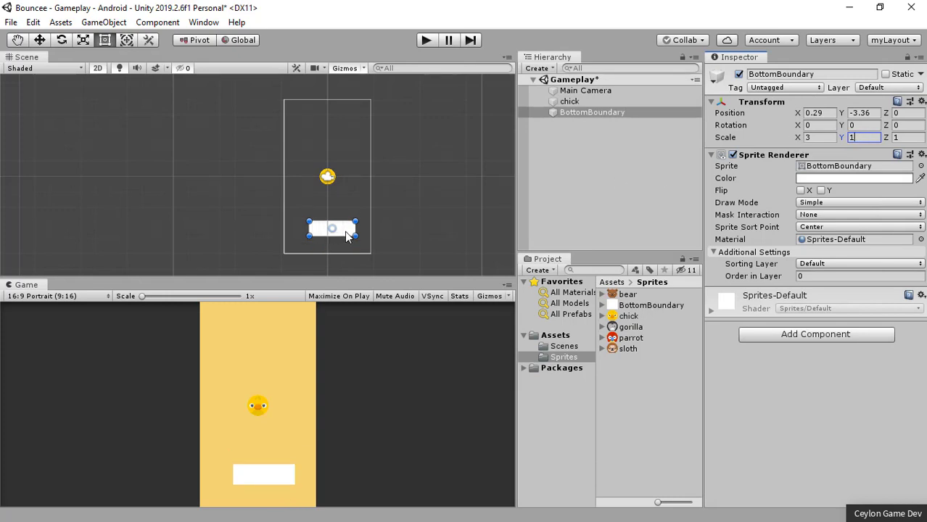
{"action": "left_click_drag", "start_coordinate": [344, 236], "coordinate": [343, 221]}
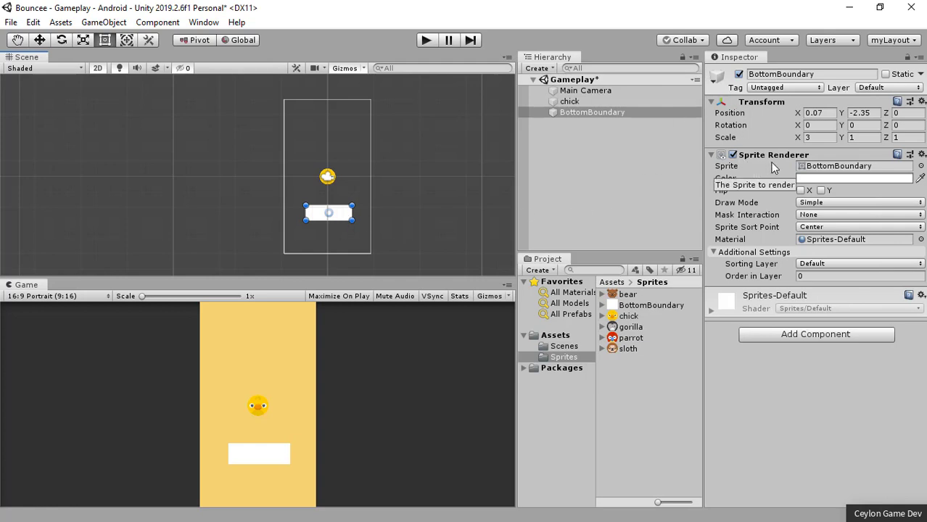
Tint BottomBoundary's Sprite Renderer colour pale yellow (FFF5A8).
{"action": "left_click", "coordinate": [853, 179]}
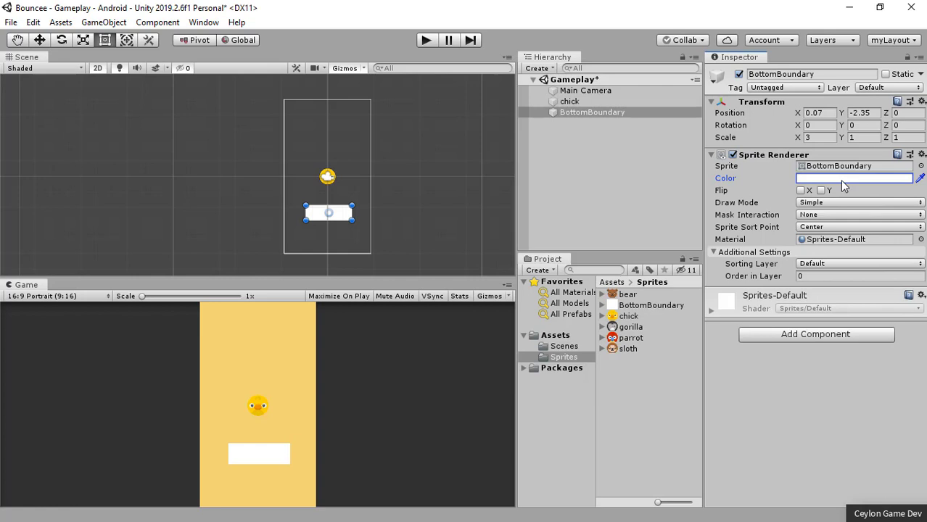
{"action": "left_click", "coordinate": [840, 180]}
{"action": "mouse_move", "coordinate": [764, 209]}
{"action": "left_mouse_down"}
{"action": "mouse_move", "coordinate": [779, 245]}
{"action": "mouse_move", "coordinate": [772, 213]}
{"action": "left_mouse_up"}
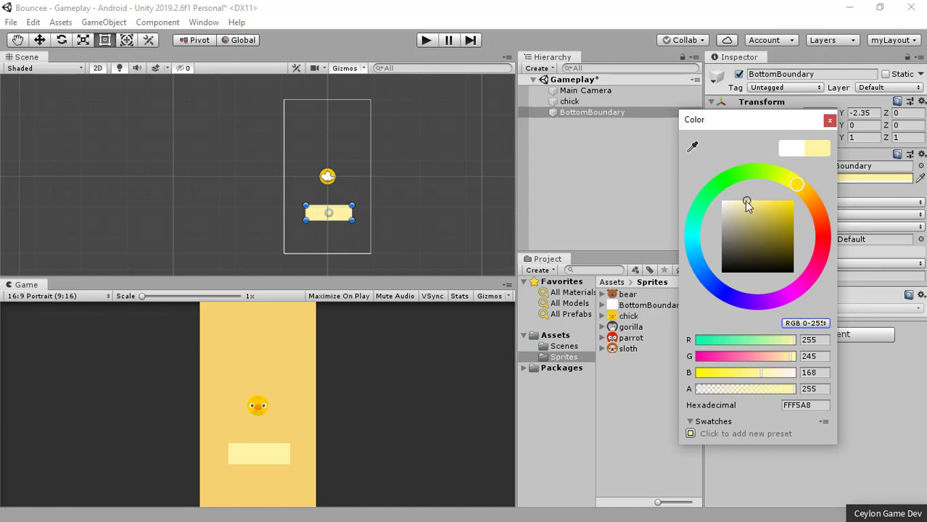
{"action": "left_click", "coordinate": [830, 121]}
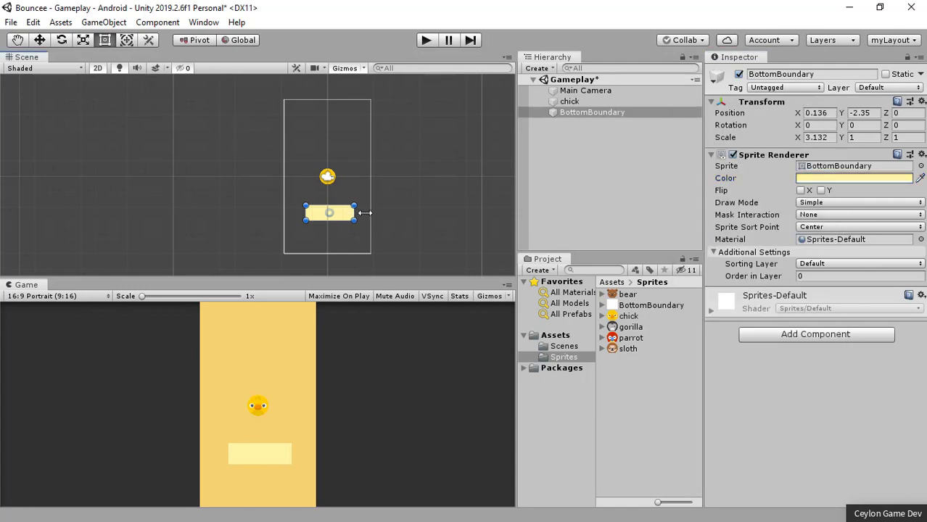
Scale the boundary bar to 10 on X and 0.2 on Y.
{"action": "left_click_drag", "start_coordinate": [354, 213], "coordinate": [378, 213]}
{"action": "left_click_drag", "start_coordinate": [305, 213], "coordinate": [262, 213]}
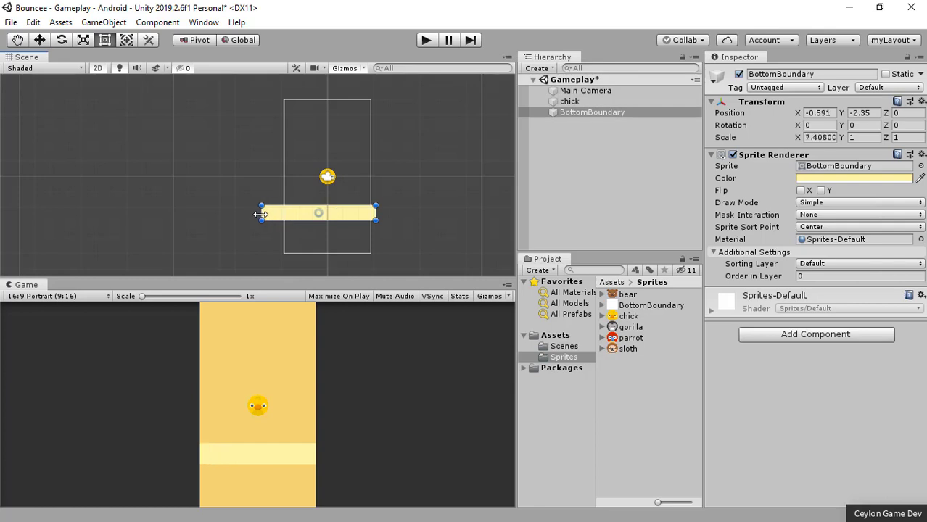
{"action": "left_click", "coordinate": [817, 138]}
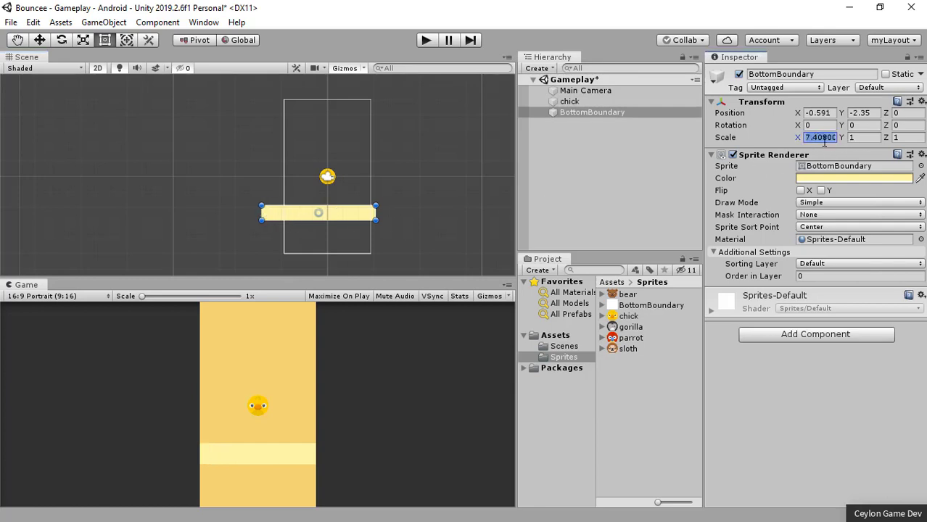
{"action": "type", "text": "10"}
{"action": "left_click", "coordinate": [861, 137]}
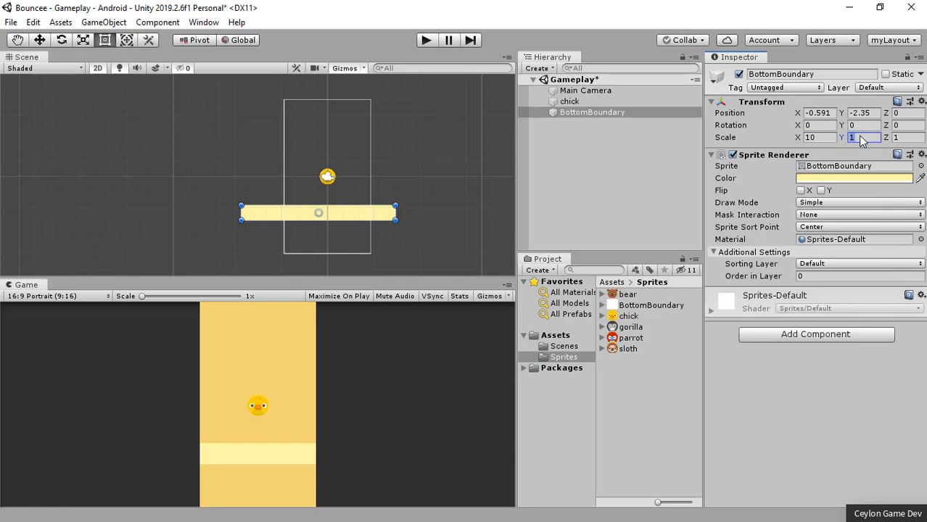
{"action": "type", "text": "0.2"}
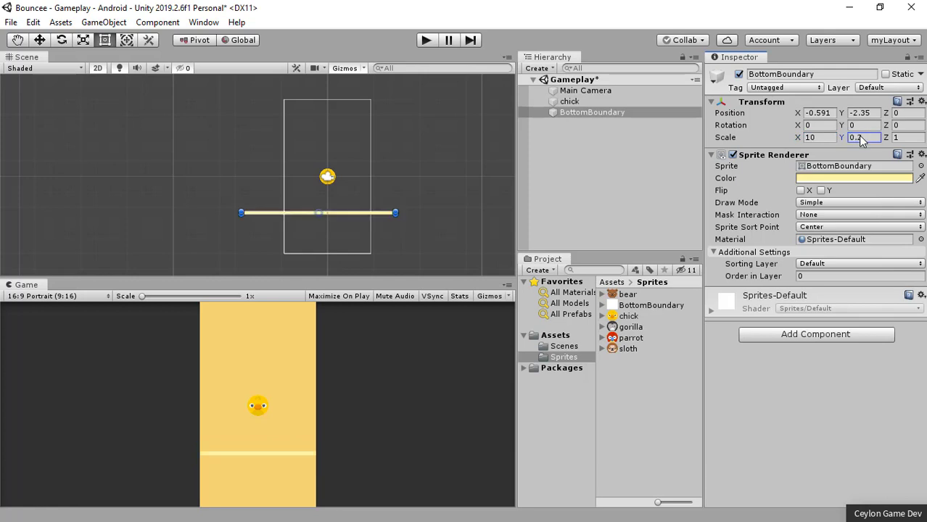
{"action": "key", "text": "Return"}
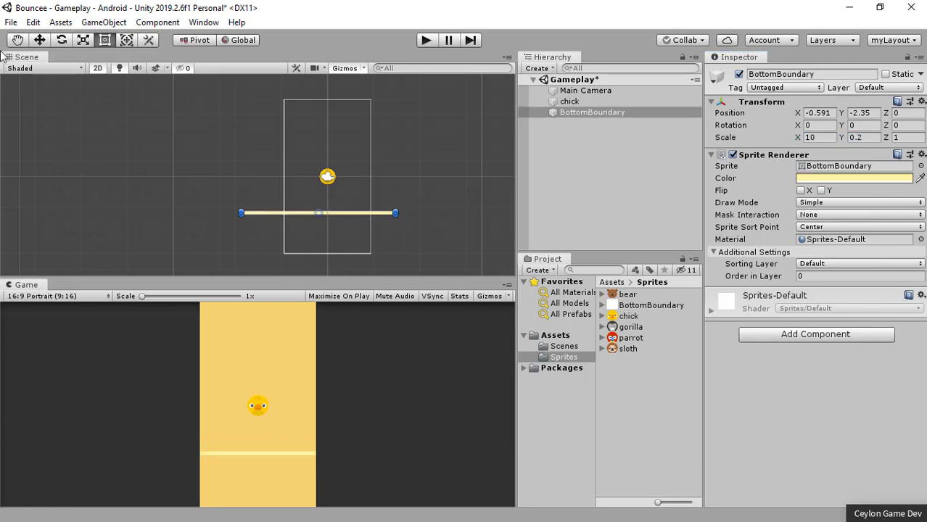
Lower the bar with the Move Tool to Position Y -3.2, then test-play the scene.
{"action": "left_click", "coordinate": [38, 41]}
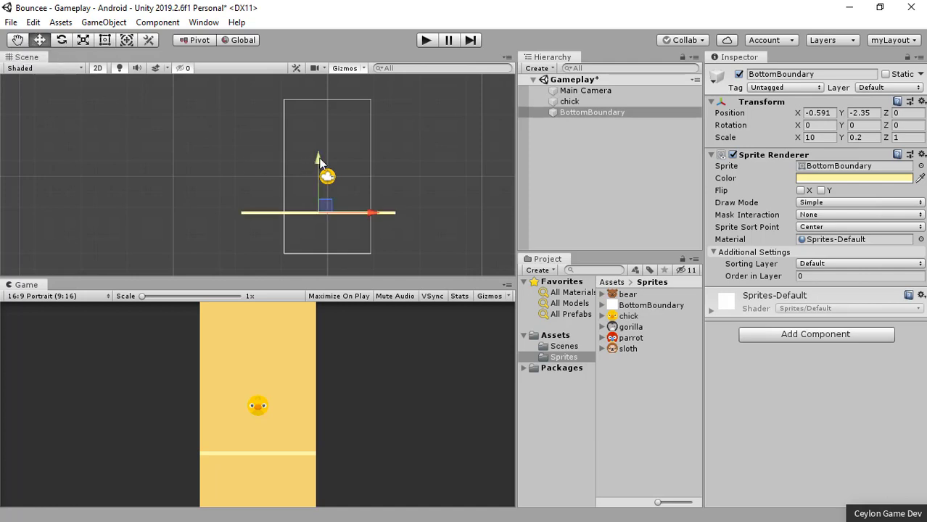
{"action": "left_click_drag", "start_coordinate": [319, 158], "coordinate": [317, 172]}
{"action": "left_click", "coordinate": [325, 220]}
{"action": "left_click", "coordinate": [319, 225]}
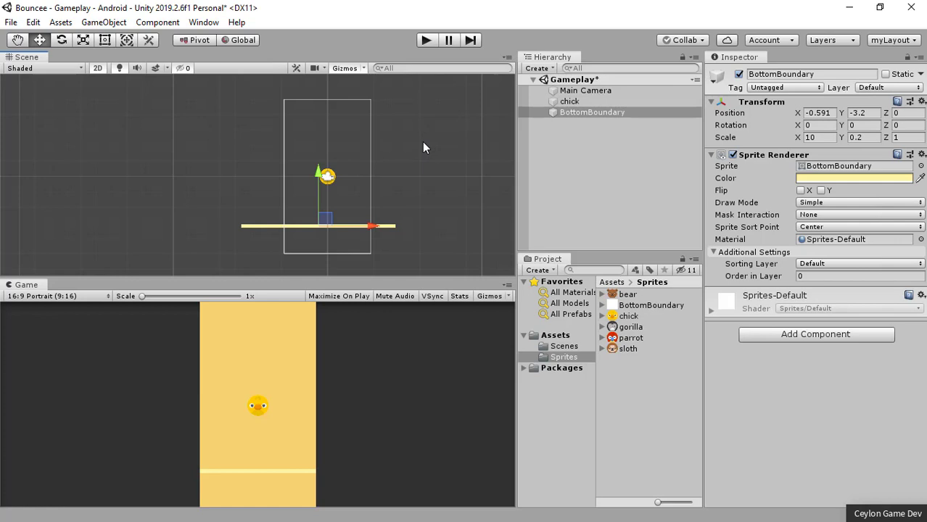
{"action": "left_click", "coordinate": [426, 42]}
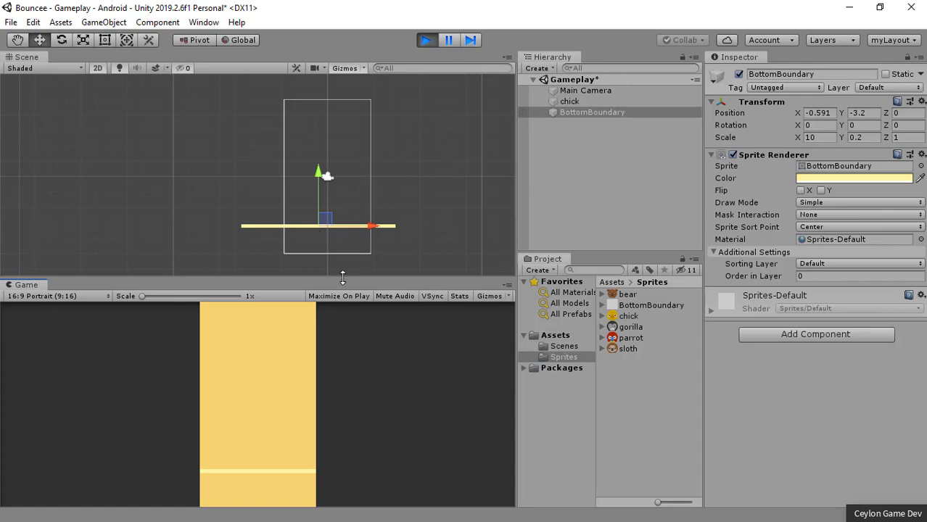
{"action": "left_click", "coordinate": [426, 42]}
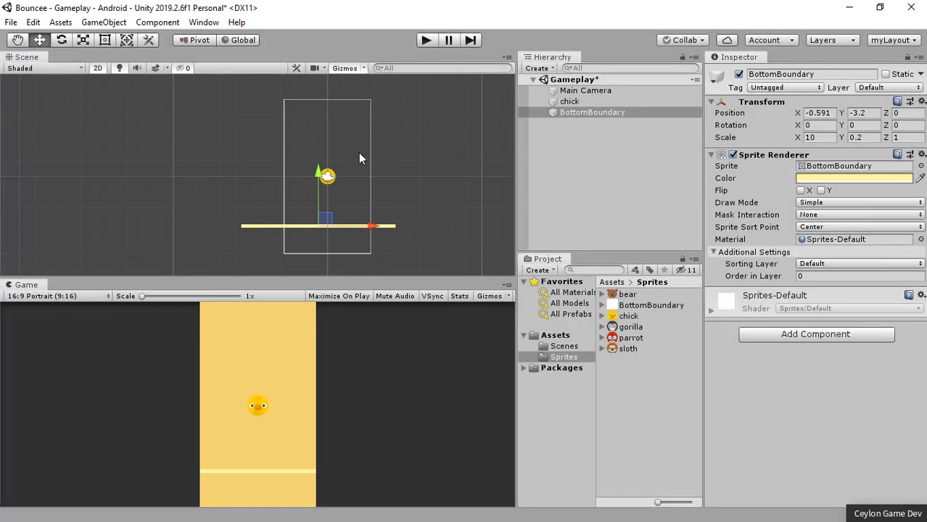
{"action": "scroll", "coordinate": [341, 149], "scroll_direction": "down", "scroll_amount": 2}
{"action": "scroll", "coordinate": [341, 151], "scroll_direction": "down", "scroll_amount": 3}
{"action": "left_click", "coordinate": [428, 173]}
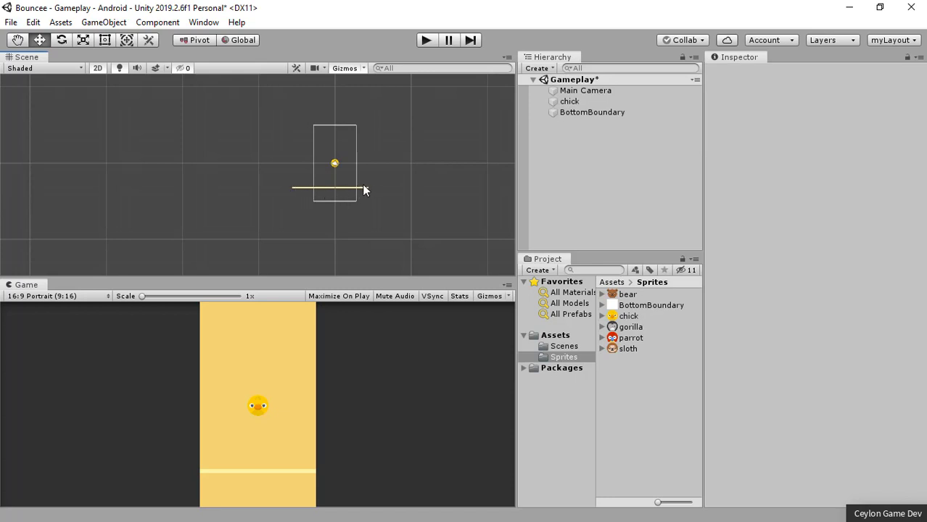
{"action": "left_click", "coordinate": [425, 44]}
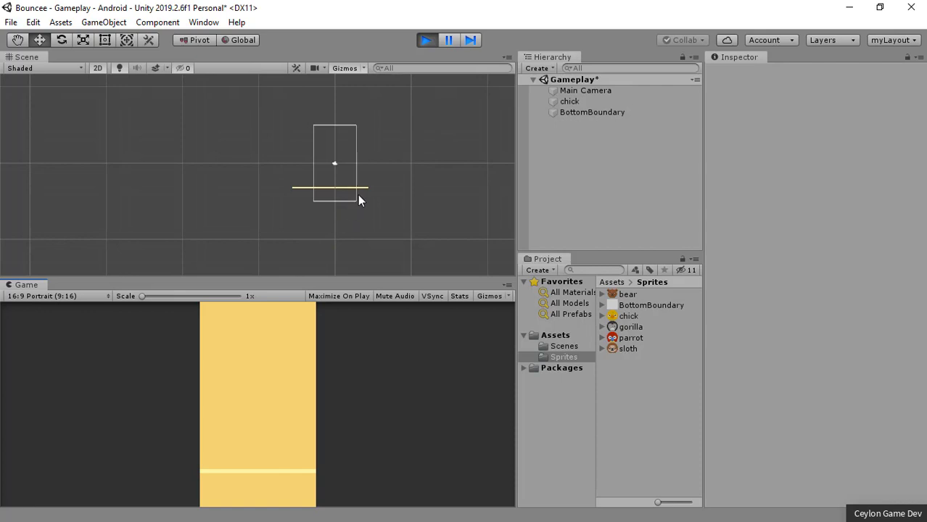
{"action": "scroll", "coordinate": [357, 194], "scroll_direction": "down", "scroll_amount": 2}
{"action": "scroll", "coordinate": [343, 196], "scroll_direction": "down", "scroll_amount": 2}
{"action": "scroll", "coordinate": [368, 179], "scroll_direction": "down", "scroll_amount": 2}
{"action": "scroll", "coordinate": [368, 179], "scroll_direction": "down", "scroll_amount": 2}
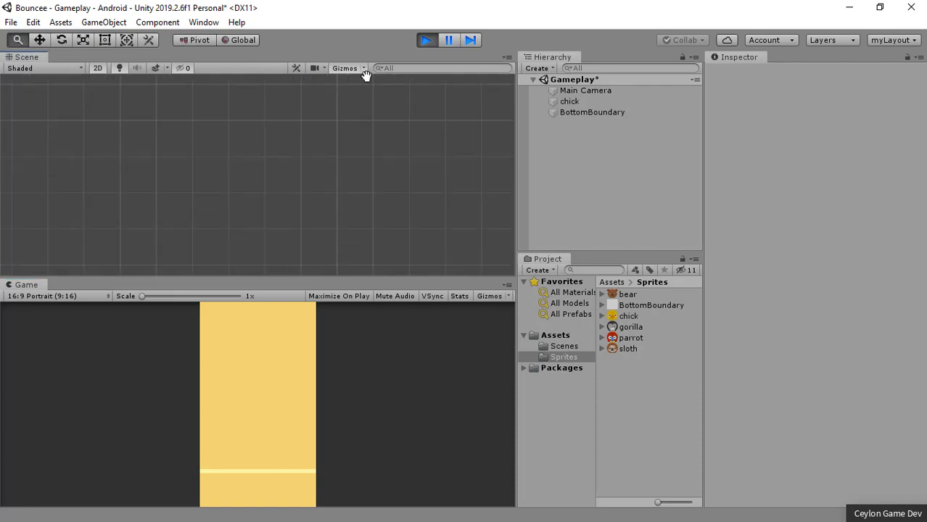
{"action": "scroll", "coordinate": [341, 175], "scroll_direction": "down", "scroll_amount": 2}
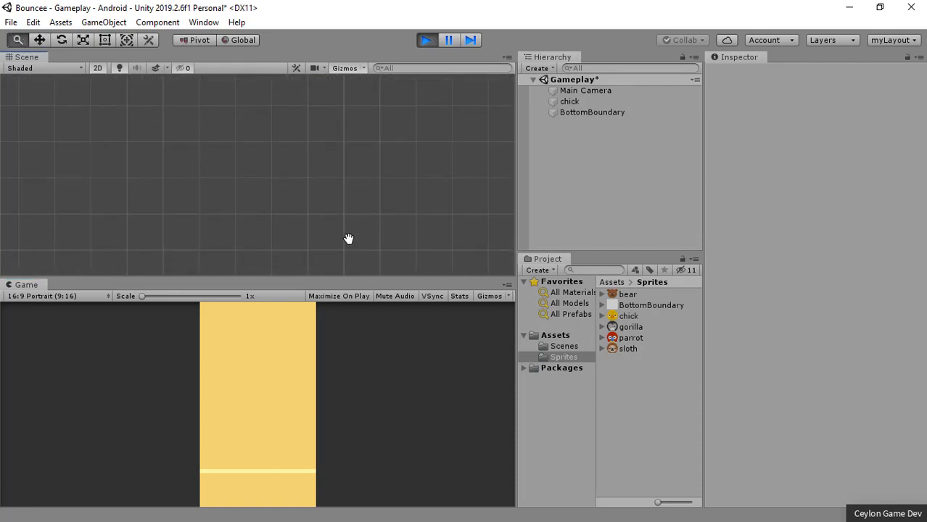
{"action": "middle_click_drag", "start_coordinate": [347, 238], "coordinate": [356, 148]}
{"action": "scroll", "coordinate": [361, 210], "scroll_direction": "up", "scroll_amount": 2}
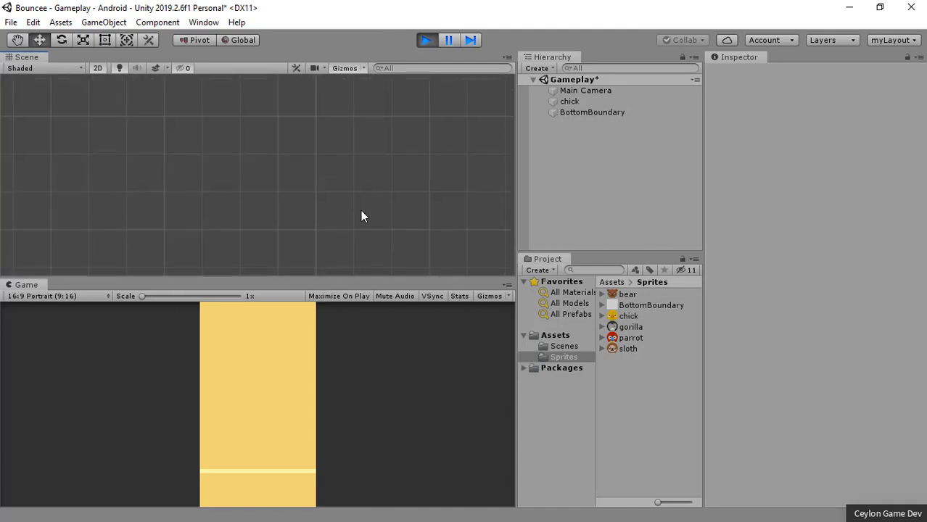
{"action": "scroll", "coordinate": [329, 118], "scroll_direction": "up", "scroll_amount": 2}
{"action": "scroll", "coordinate": [325, 133], "scroll_direction": "up", "scroll_amount": 2}
{"action": "scroll", "coordinate": [317, 177], "scroll_direction": "up", "scroll_amount": 2}
{"action": "scroll", "coordinate": [318, 177], "scroll_direction": "up", "scroll_amount": 1}
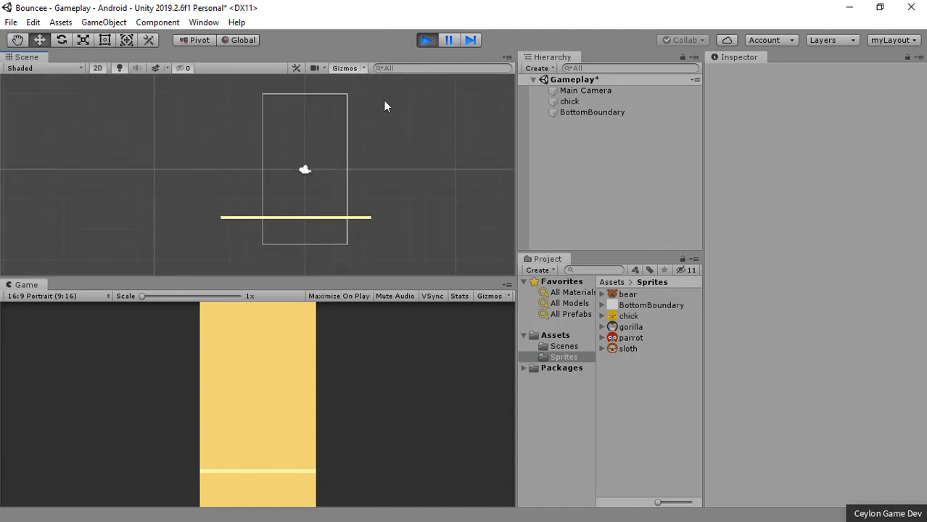
{"action": "left_click", "coordinate": [427, 40]}
{"action": "scroll", "coordinate": [300, 223], "scroll_direction": "up", "scroll_amount": 1}
{"action": "scroll", "coordinate": [300, 223], "scroll_direction": "up", "scroll_amount": 1}
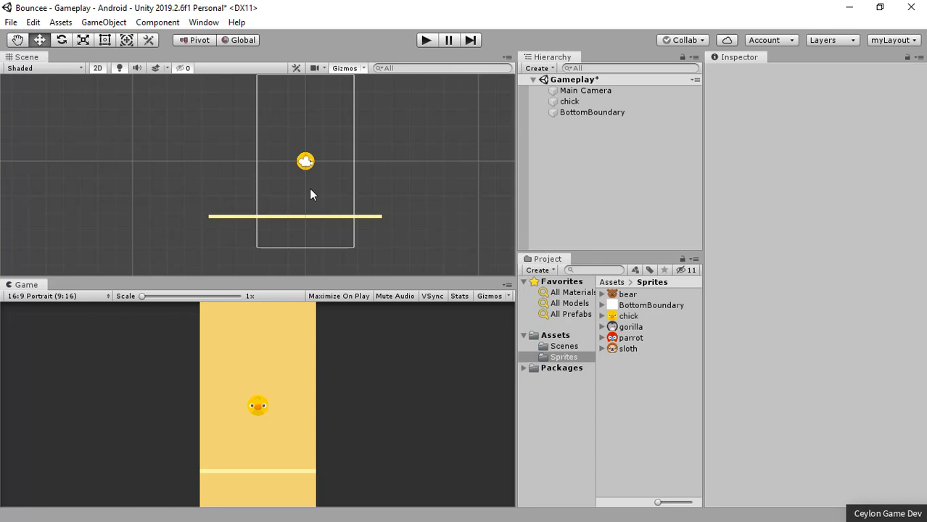
{"action": "scroll", "coordinate": [299, 203], "scroll_direction": "up", "scroll_amount": 2}
{"action": "scroll", "coordinate": [300, 210], "scroll_direction": "up", "scroll_amount": 2}
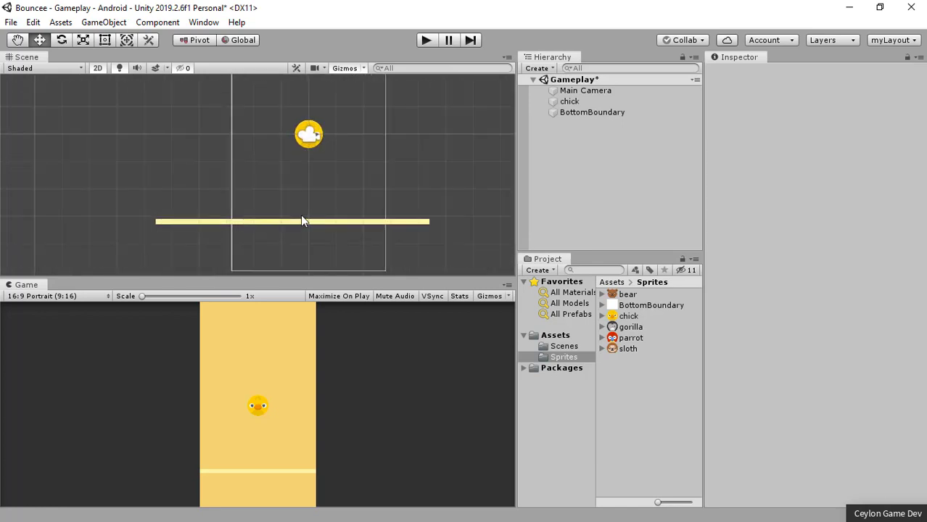
{"action": "scroll", "coordinate": [302, 222], "scroll_direction": "up", "scroll_amount": 1}
{"action": "scroll", "coordinate": [304, 224], "scroll_direction": "up", "scroll_amount": 1}
{"action": "scroll", "coordinate": [241, 246], "scroll_direction": "up", "scroll_amount": 2}
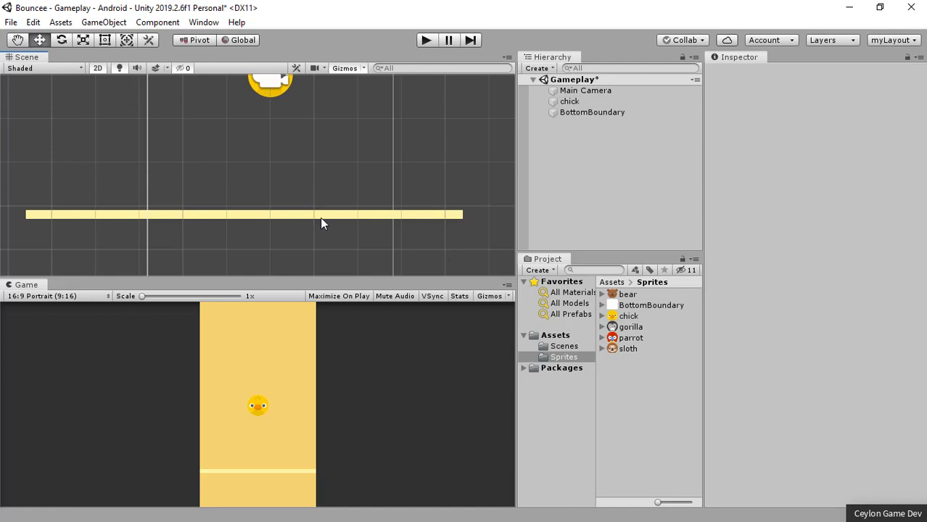
{"action": "scroll", "coordinate": [343, 225], "scroll_direction": "down", "scroll_amount": 1}
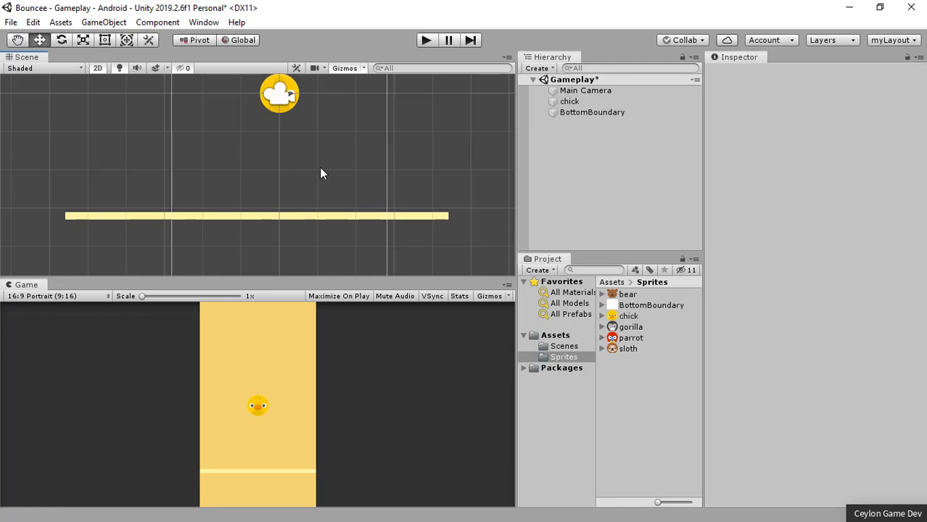
{"action": "scroll", "coordinate": [243, 196], "scroll_direction": "up", "scroll_amount": 1}
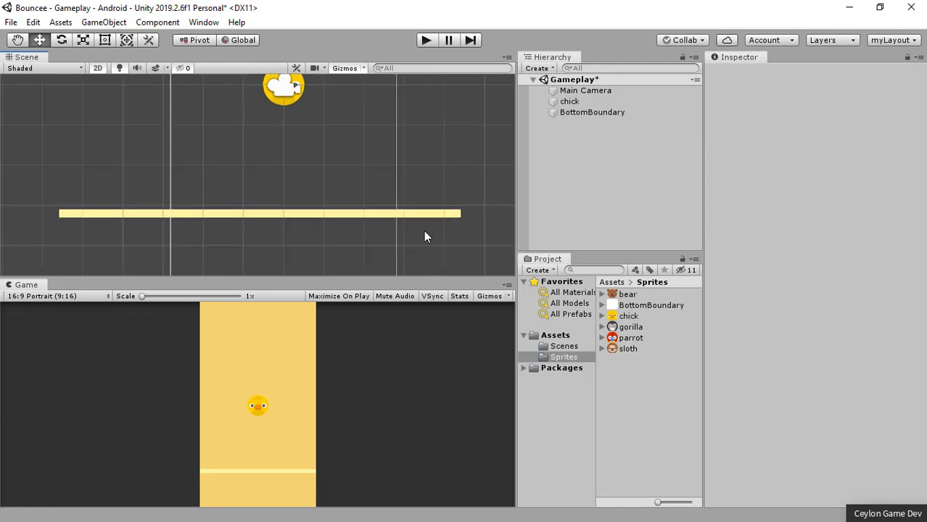
Select the BottomBoundary bar and search 'box co' in Add Component for Box Collider 2D.
{"action": "left_click", "coordinate": [245, 214]}
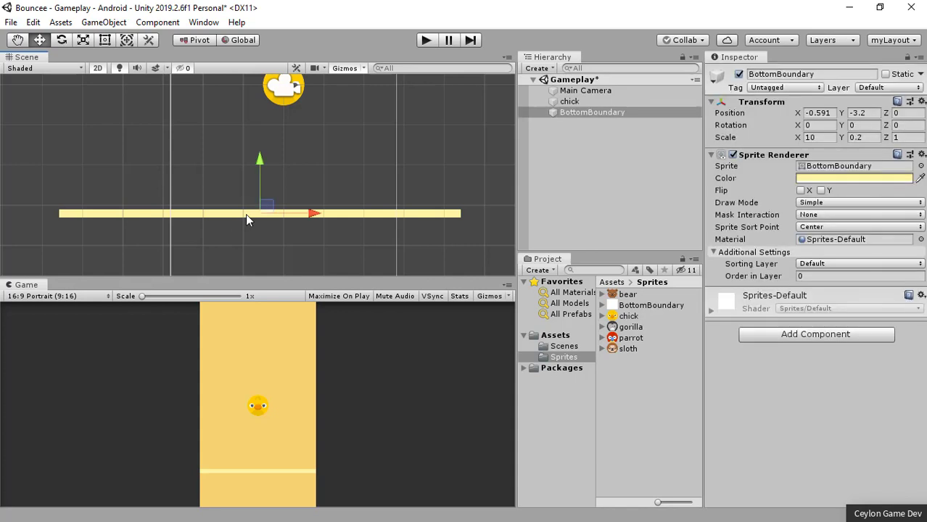
{"action": "key", "text": "ctrl+shift+a"}
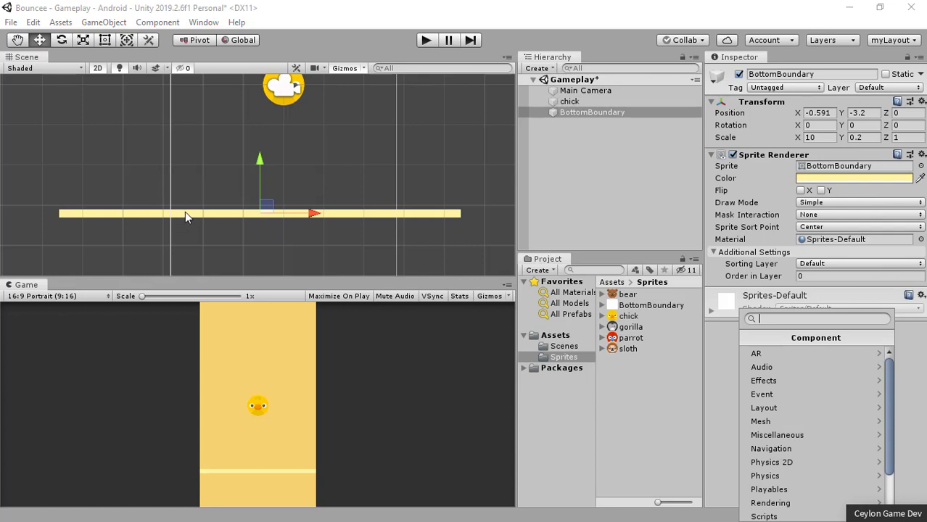
{"action": "scroll", "coordinate": [320, 173], "scroll_direction": "down", "scroll_amount": 1}
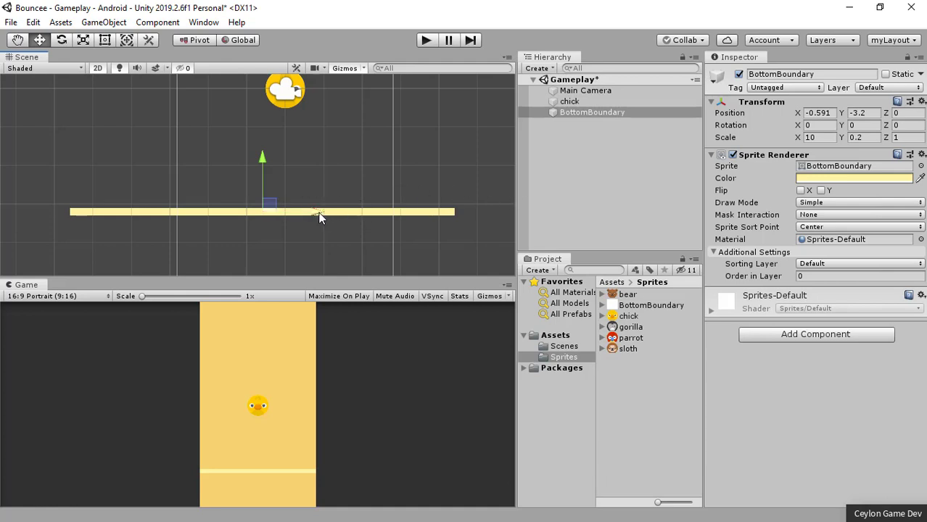
{"action": "left_click", "coordinate": [793, 340]}
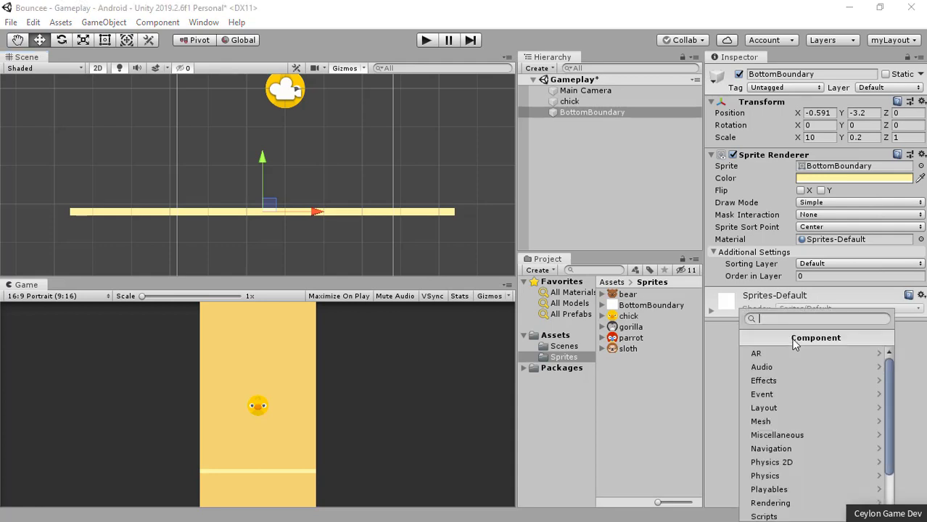
{"action": "type", "text": "bo"}
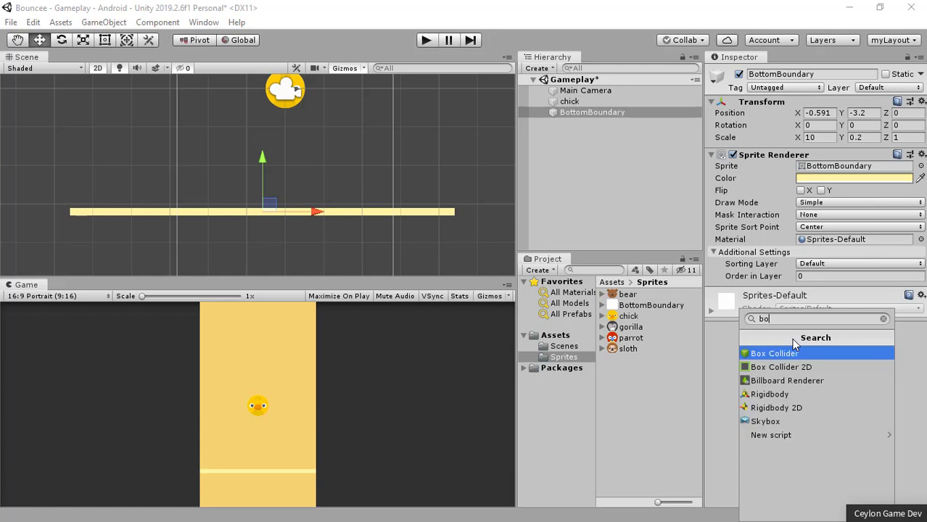
{"action": "type", "text": "x co"}
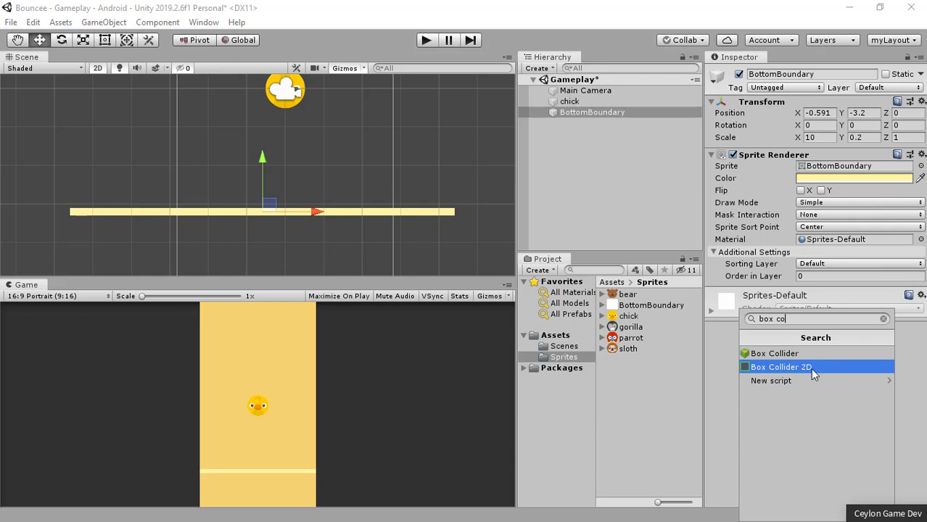
{"action": "left_click", "coordinate": [810, 367]}
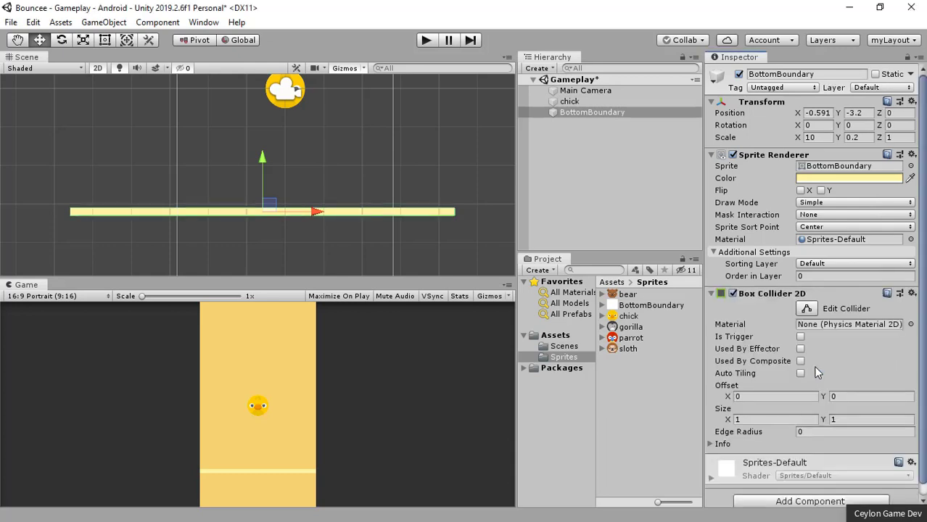
{"action": "scroll", "coordinate": [816, 345], "scroll_direction": "down", "scroll_amount": 1}
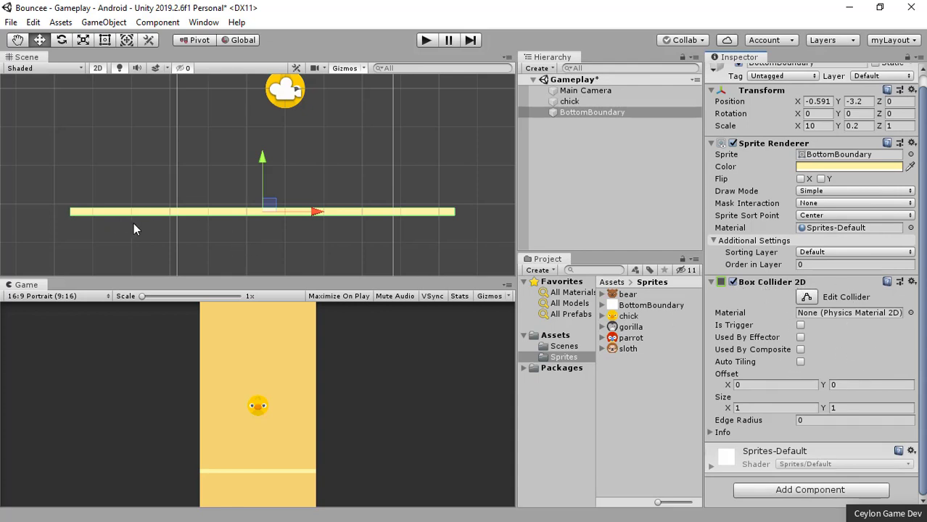
{"action": "scroll", "coordinate": [133, 229], "scroll_direction": "up", "scroll_amount": 2}
{"action": "scroll", "coordinate": [195, 220], "scroll_direction": "up", "scroll_amount": 2}
{"action": "middle_click_drag", "start_coordinate": [247, 219], "coordinate": [194, 145]}
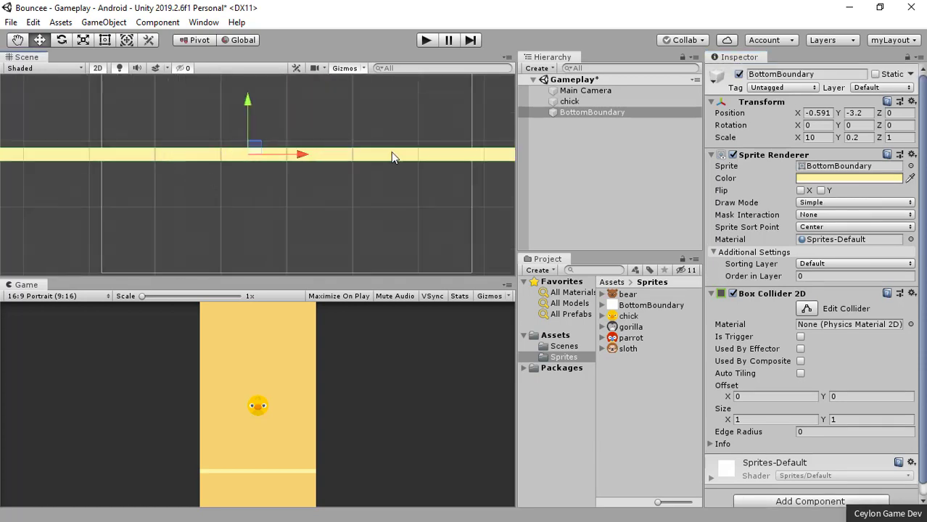
{"action": "scroll", "coordinate": [394, 162], "scroll_direction": "up", "scroll_amount": 2}
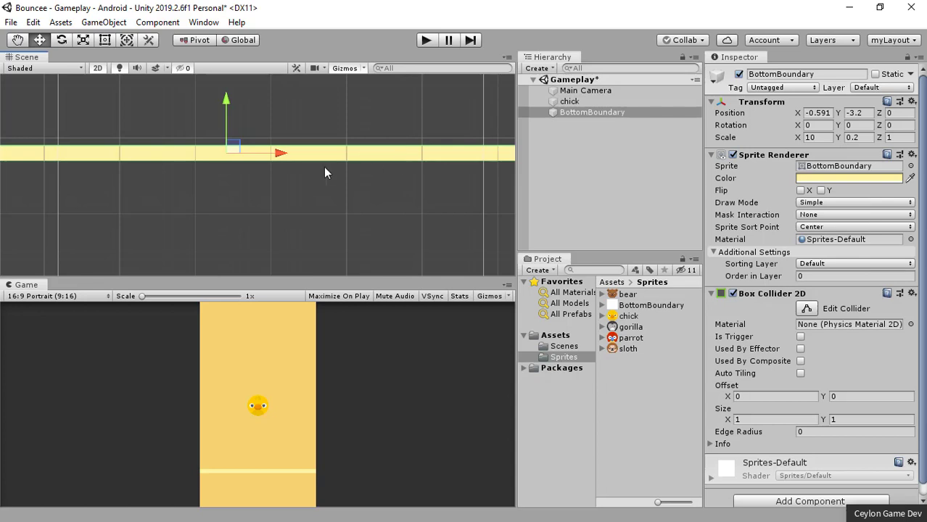
{"action": "scroll", "coordinate": [475, 245], "scroll_direction": "down", "scroll_amount": 1}
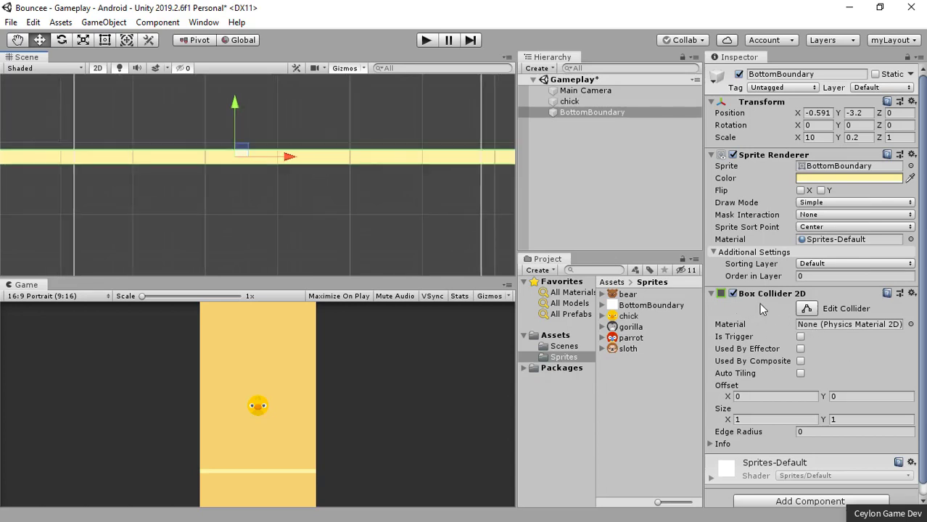
{"action": "scroll", "coordinate": [766, 301], "scroll_direction": "down", "scroll_amount": 1}
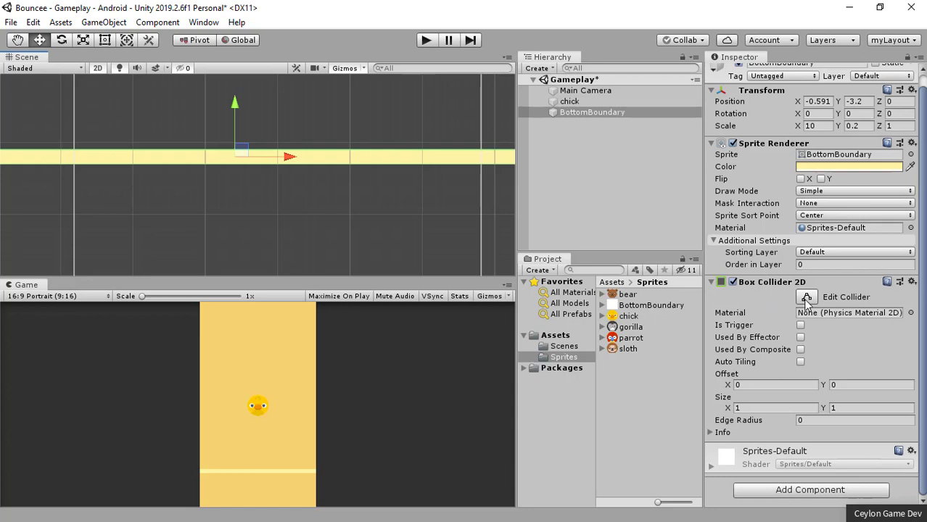
Enter Edit Collider mode and drag the collider's top and bottom edges around the bar.
{"action": "left_click", "coordinate": [806, 298]}
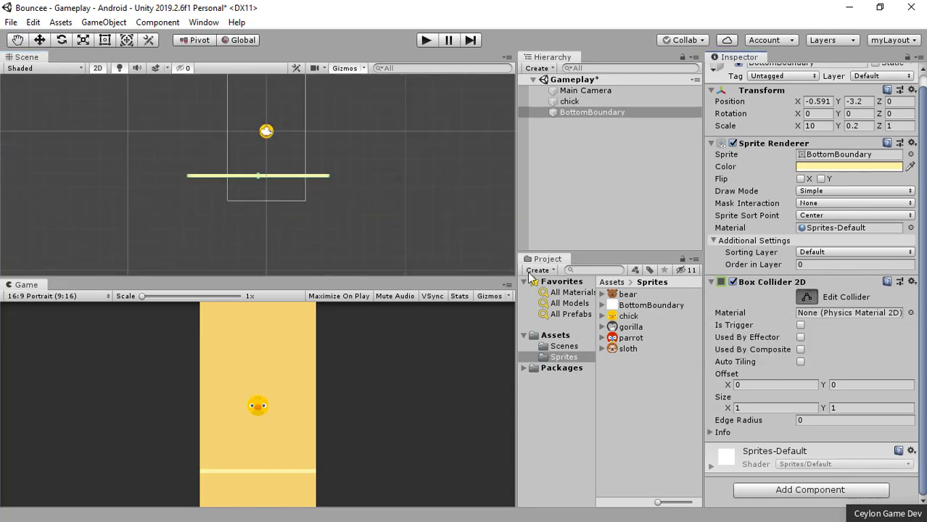
{"action": "scroll", "coordinate": [250, 178], "scroll_direction": "up", "scroll_amount": 1}
{"action": "scroll", "coordinate": [255, 178], "scroll_direction": "up", "scroll_amount": 3}
{"action": "scroll", "coordinate": [257, 178], "scroll_direction": "up", "scroll_amount": 3}
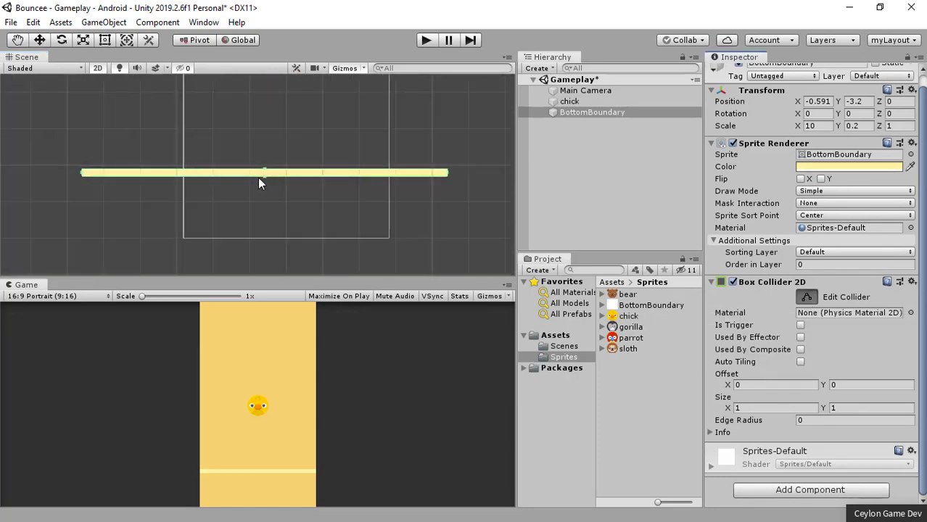
{"action": "scroll", "coordinate": [257, 177], "scroll_direction": "up", "scroll_amount": 4}
{"action": "scroll", "coordinate": [259, 176], "scroll_direction": "up", "scroll_amount": 2}
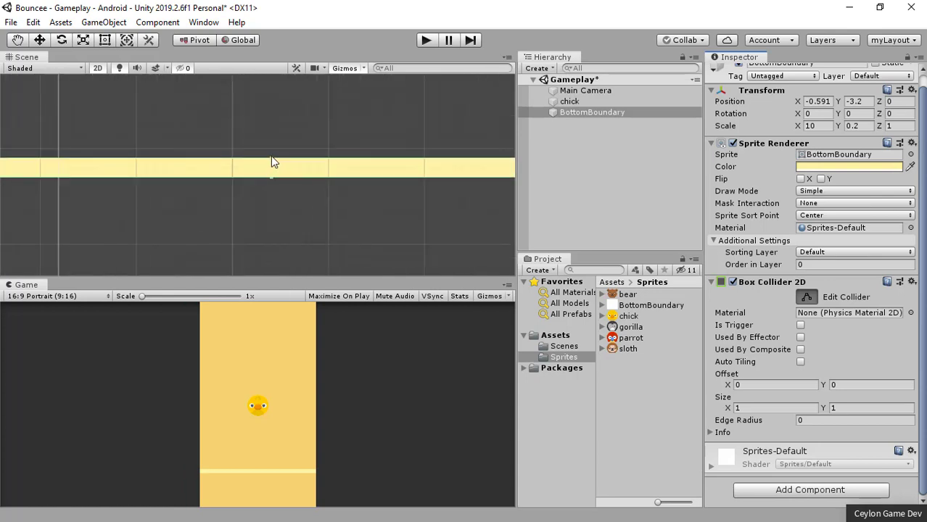
{"action": "left_click_drag", "start_coordinate": [271, 157], "coordinate": [272, 190]}
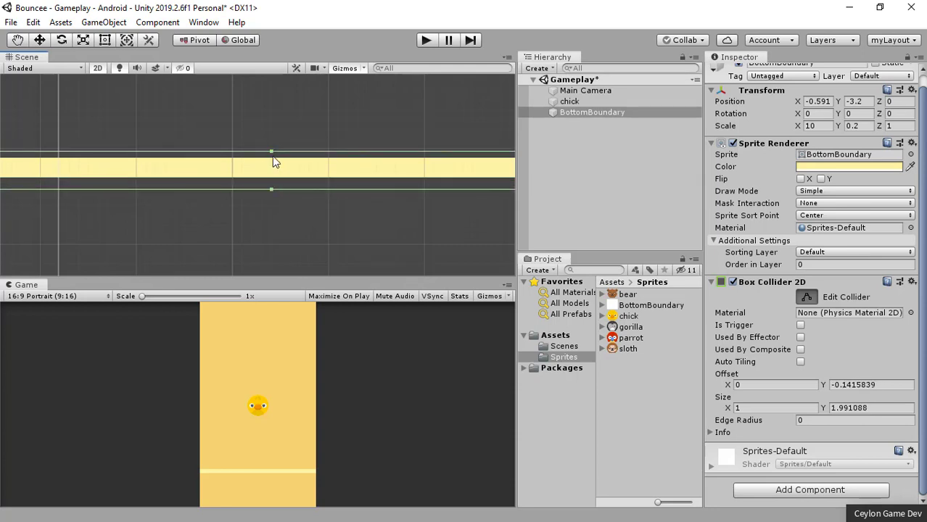
{"action": "left_click_drag", "start_coordinate": [271, 151], "coordinate": [272, 143]}
Pull the collider's left edge inward and lower its top edge toward the bar.
{"action": "scroll", "coordinate": [292, 169], "scroll_direction": "down", "scroll_amount": 5}
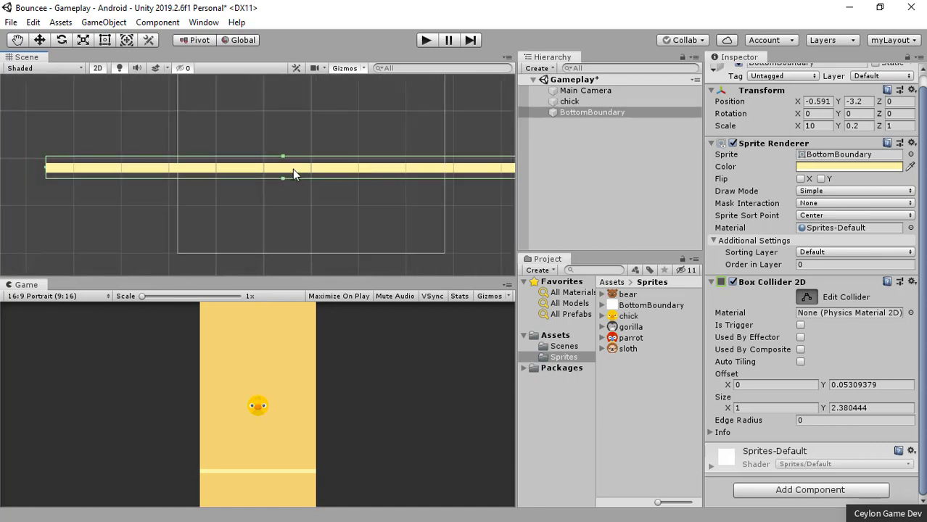
{"action": "mouse_move", "coordinate": [86, 171]}
{"action": "left_mouse_down"}
{"action": "mouse_move", "coordinate": [264, 175]}
{"action": "mouse_move", "coordinate": [235, 168]}
{"action": "left_mouse_up"}
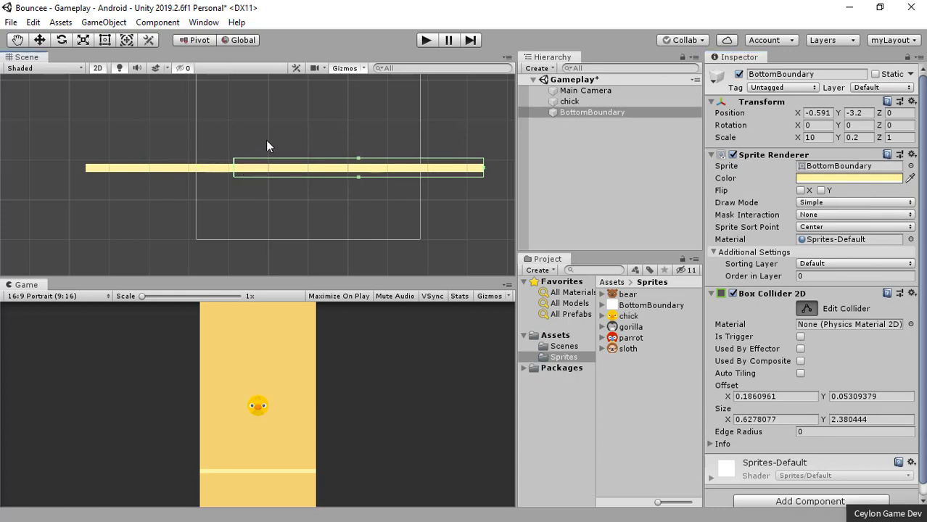
{"action": "scroll", "coordinate": [266, 145], "scroll_direction": "down", "scroll_amount": 3}
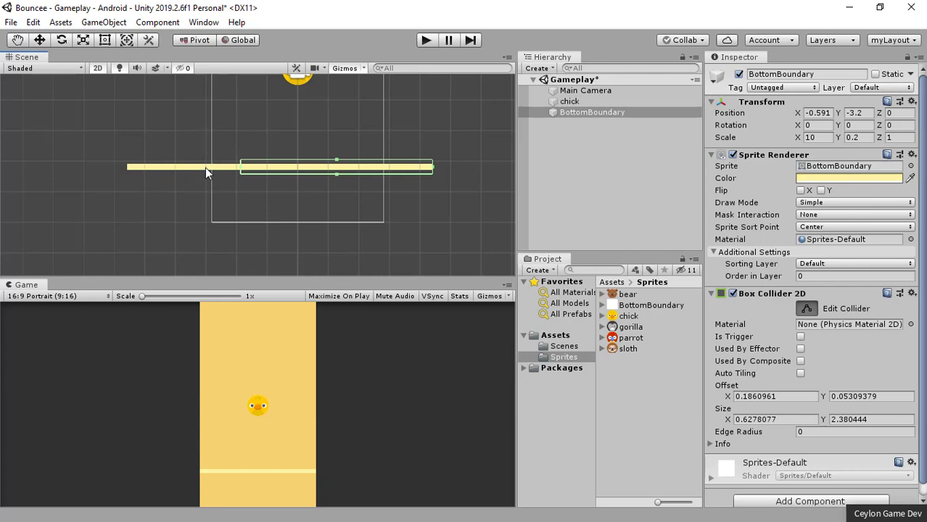
{"action": "scroll", "coordinate": [181, 142], "scroll_direction": "up", "scroll_amount": 3}
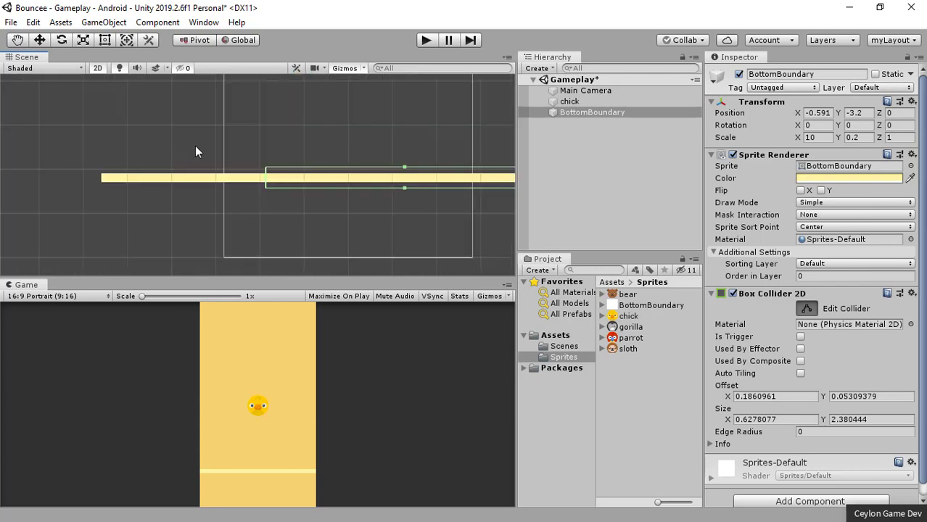
{"action": "scroll", "coordinate": [401, 178], "scroll_direction": "up", "scroll_amount": 2}
{"action": "scroll", "coordinate": [401, 177], "scroll_direction": "up", "scroll_amount": 2}
{"action": "scroll", "coordinate": [402, 176], "scroll_direction": "up", "scroll_amount": 1}
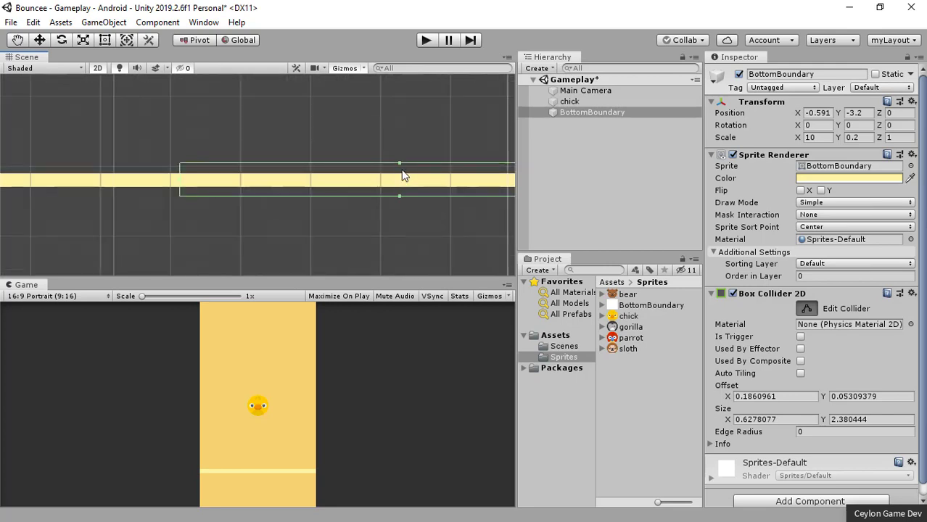
{"action": "left_click_drag", "start_coordinate": [398, 162], "coordinate": [399, 187]}
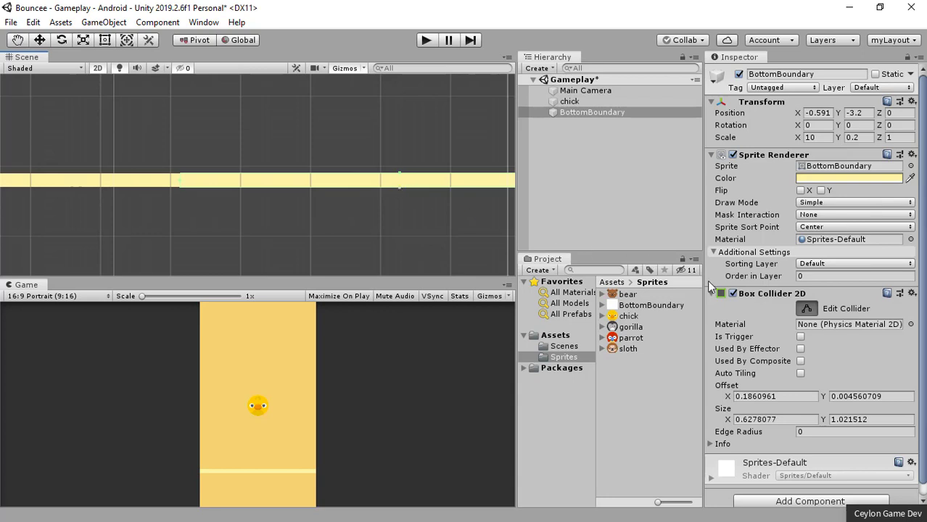
{"action": "scroll", "coordinate": [733, 371], "scroll_direction": "down", "scroll_amount": 1}
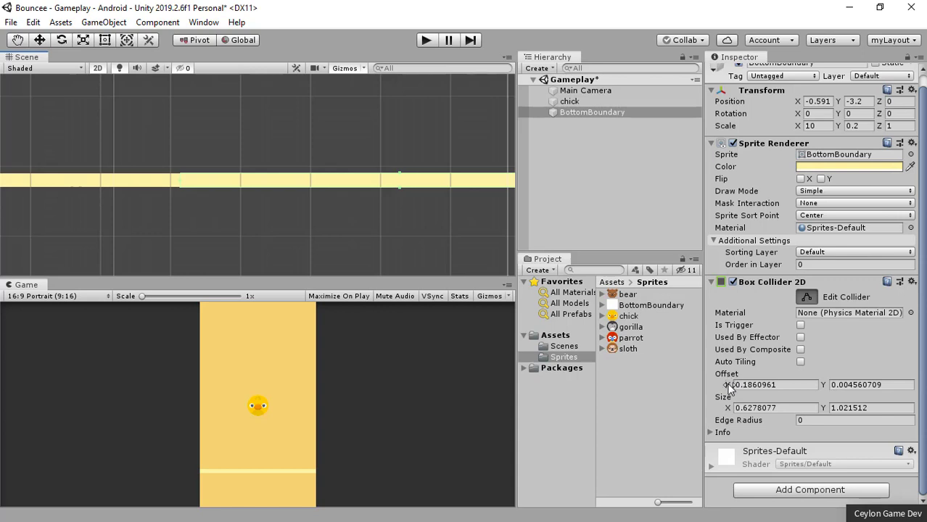
Adjust the Box Collider 2D Offset X by typing and dragging, leaving it at 0.1.
{"action": "left_click", "coordinate": [747, 385]}
{"action": "type", "text": "0.85"}
{"action": "key", "text": "BackSpace"}
{"action": "key", "text": "BackSpace"}
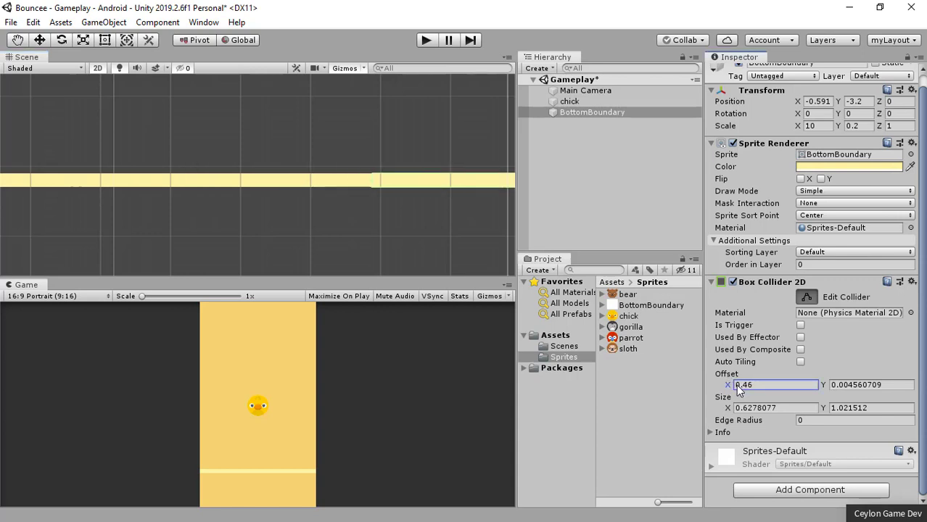
{"action": "type", "text": "19"}
{"action": "scroll", "coordinate": [475, 224], "scroll_direction": "down", "scroll_amount": 2}
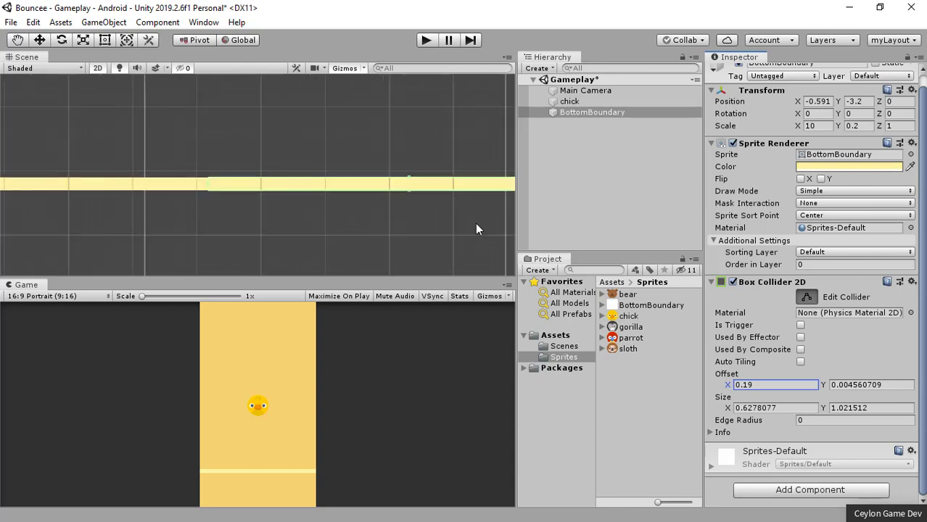
{"action": "scroll", "coordinate": [395, 200], "scroll_direction": "down", "scroll_amount": 3}
{"action": "middle_click_drag", "start_coordinate": [372, 206], "coordinate": [356, 206]}
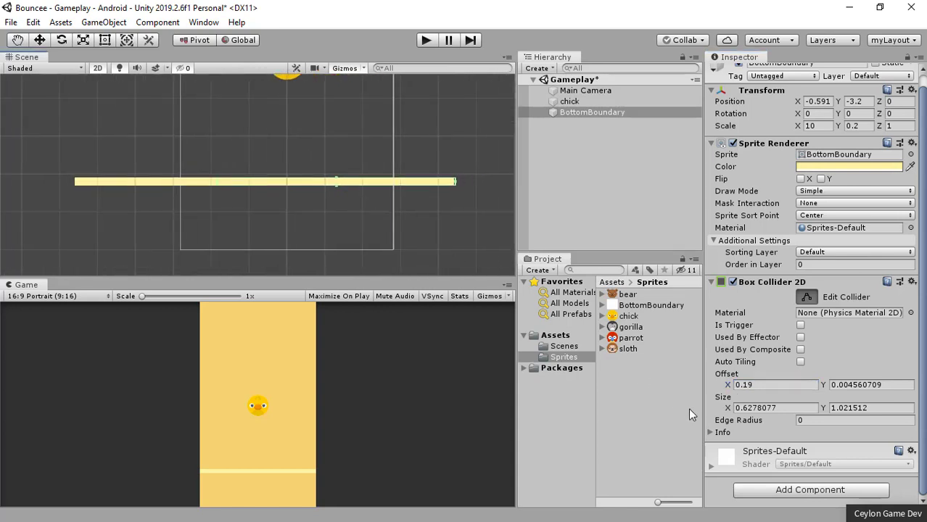
{"action": "left_click", "coordinate": [737, 387]}
{"action": "type", "text": "0.31"}
{"action": "key", "text": "BackSpace"}
{"action": "key", "text": "BackSpace"}
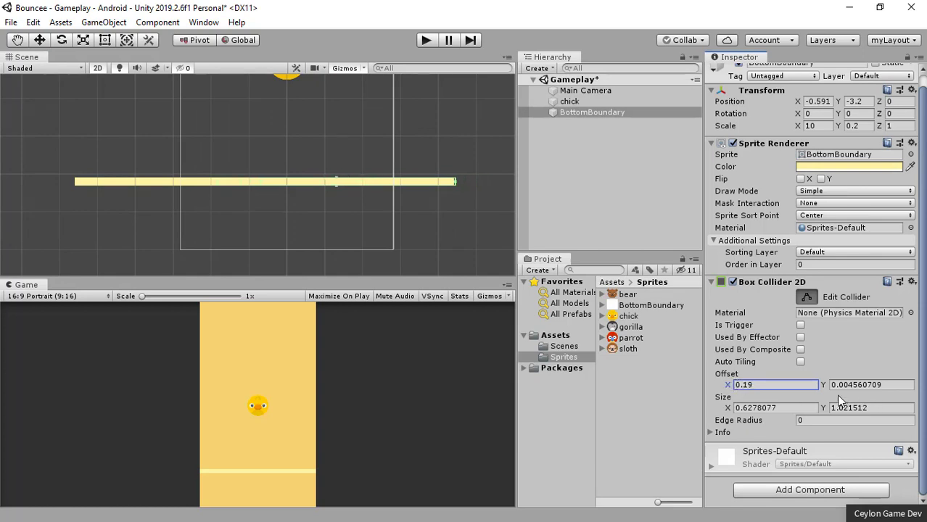
Set the BottomBoundary collider's Offset Y to 0.09.
{"action": "left_click", "coordinate": [836, 386]}
{"action": "type", "text": "0.27"}
{"action": "key", "text": "BackSpace"}
{"action": "key", "text": "BackSpace"}
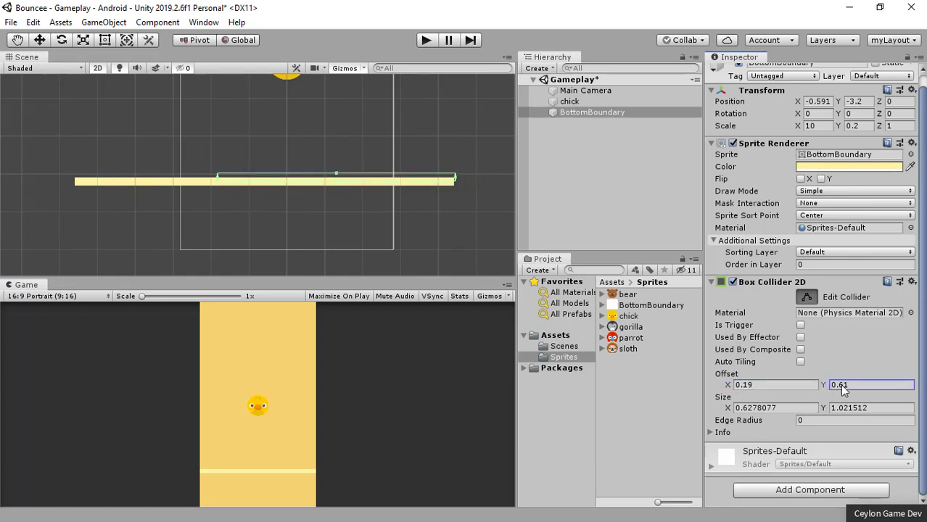
{"action": "type", "text": "42"}
{"action": "key", "text": "BackSpace"}
{"action": "key", "text": "BackSpace"}
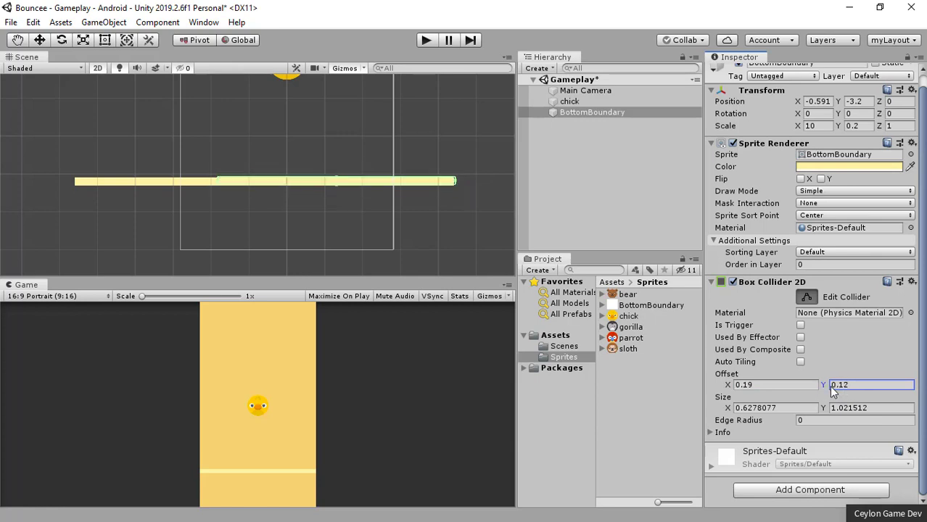
{"action": "type", "text": "09"}
Set the collider size to 0.68 wide by 2.26 high.
{"action": "left_click", "coordinate": [729, 411]}
{"action": "type", "text": "0.59"}
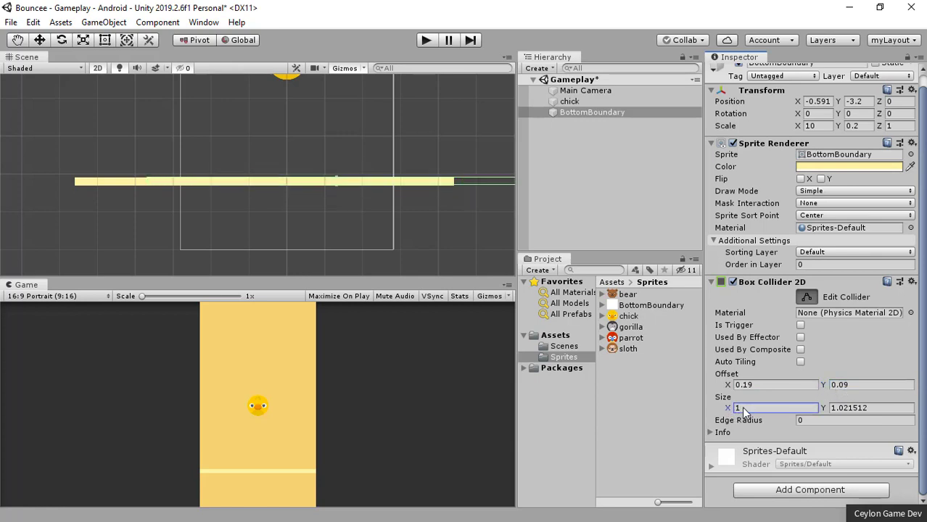
{"action": "type", "text": "0.68"}
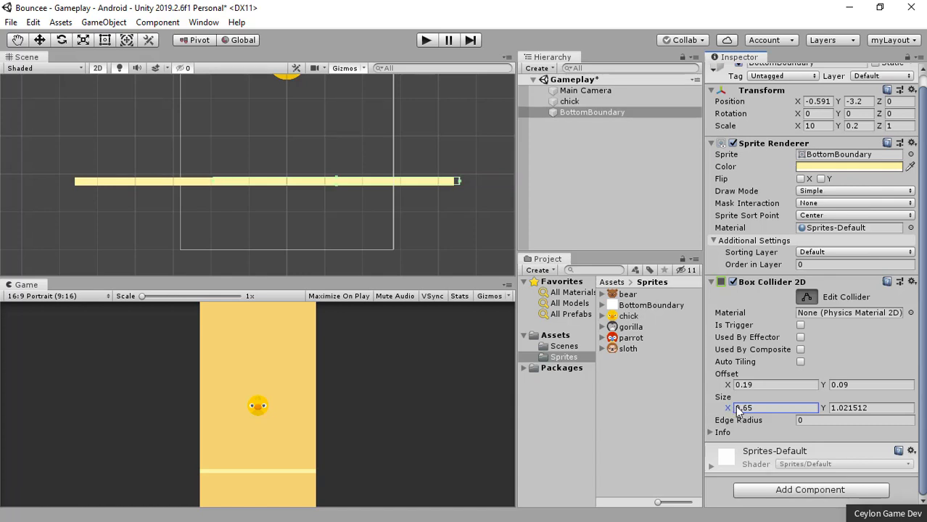
{"action": "left_click", "coordinate": [827, 410]}
{"action": "left_click_drag", "start_coordinate": [828, 410], "coordinate": [828, 409]}
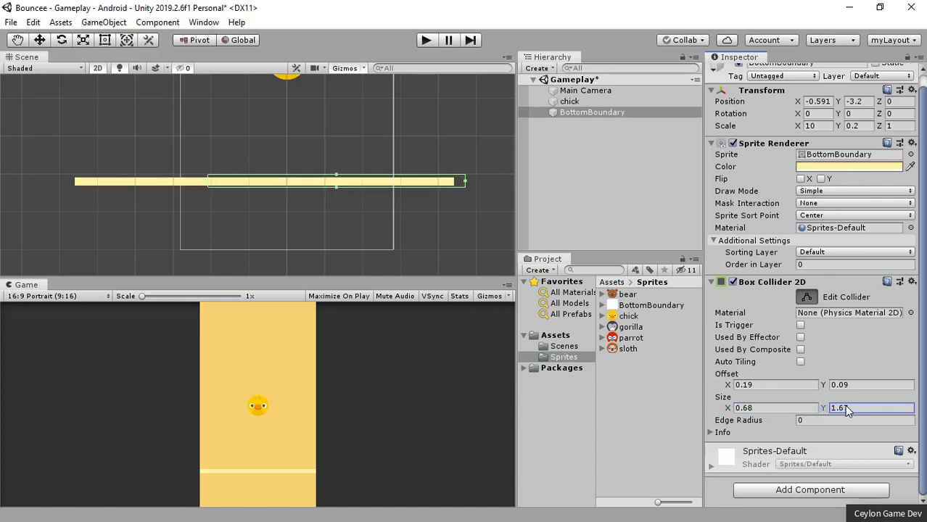
{"action": "left_click_drag", "start_coordinate": [828, 410], "coordinate": [823, 408]}
{"action": "left_click", "coordinate": [813, 421]}
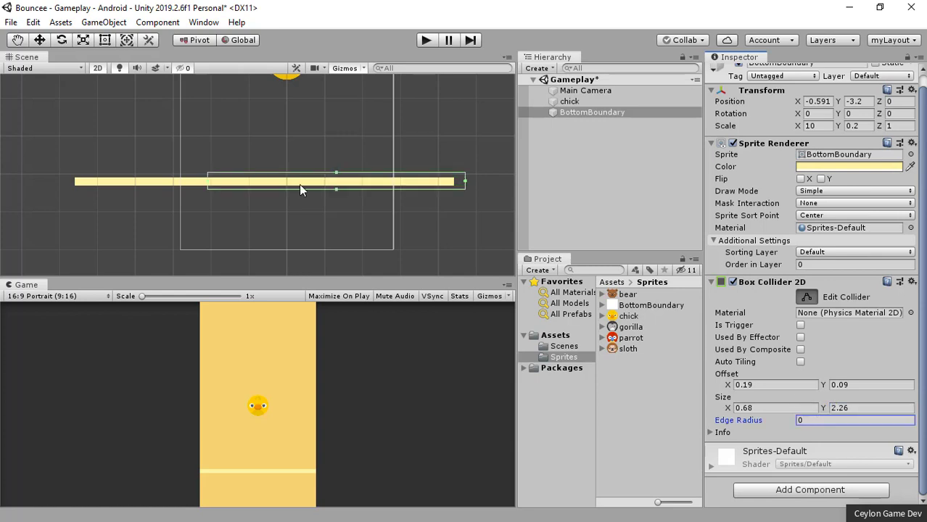
Drag the collider's top and bottom edges in to match the yellow bar's height.
{"action": "scroll", "coordinate": [323, 182], "scroll_direction": "up", "scroll_amount": 3}
{"action": "scroll", "coordinate": [334, 190], "scroll_direction": "up", "scroll_amount": 4}
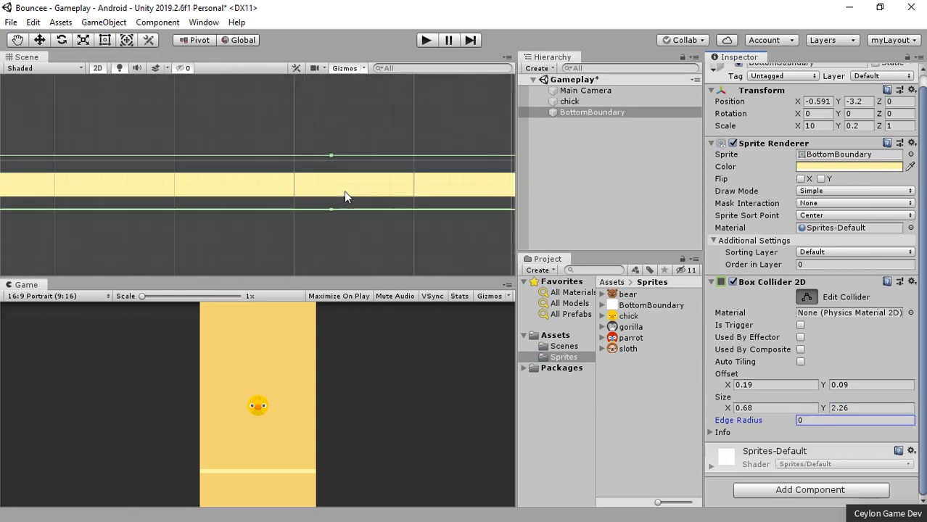
{"action": "left_click_drag", "start_coordinate": [325, 133], "coordinate": [326, 161]}
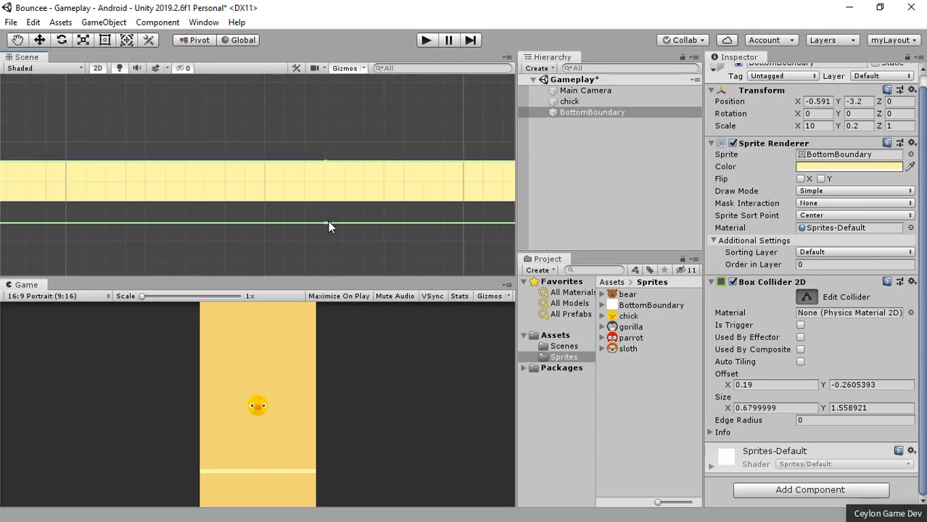
{"action": "left_click_drag", "start_coordinate": [328, 223], "coordinate": [324, 202]}
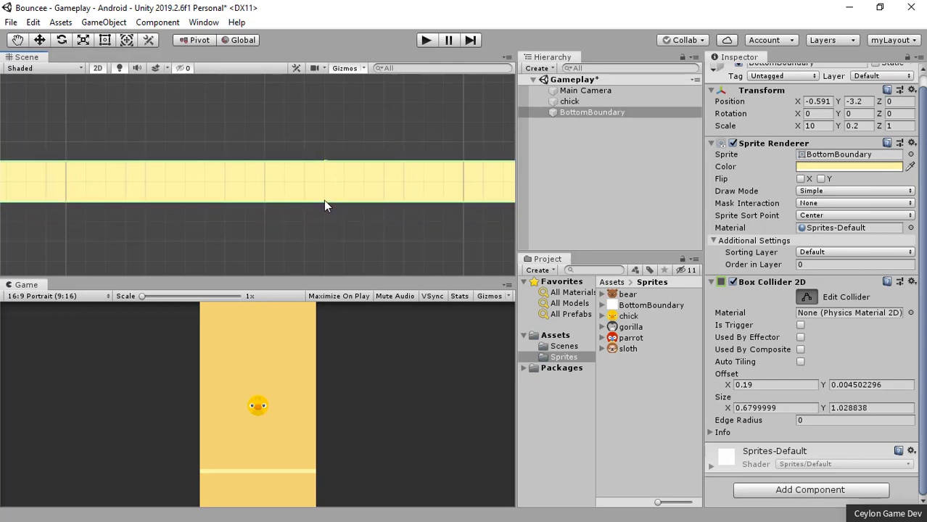
Drag the collider's right and left edges to the bar's ends, about 1 by 1.03.
{"action": "scroll", "coordinate": [291, 194], "scroll_direction": "down", "scroll_amount": 1}
{"action": "scroll", "coordinate": [262, 189], "scroll_direction": "down", "scroll_amount": 2}
{"action": "scroll", "coordinate": [305, 182], "scroll_direction": "down", "scroll_amount": 1}
{"action": "scroll", "coordinate": [326, 180], "scroll_direction": "down", "scroll_amount": 2}
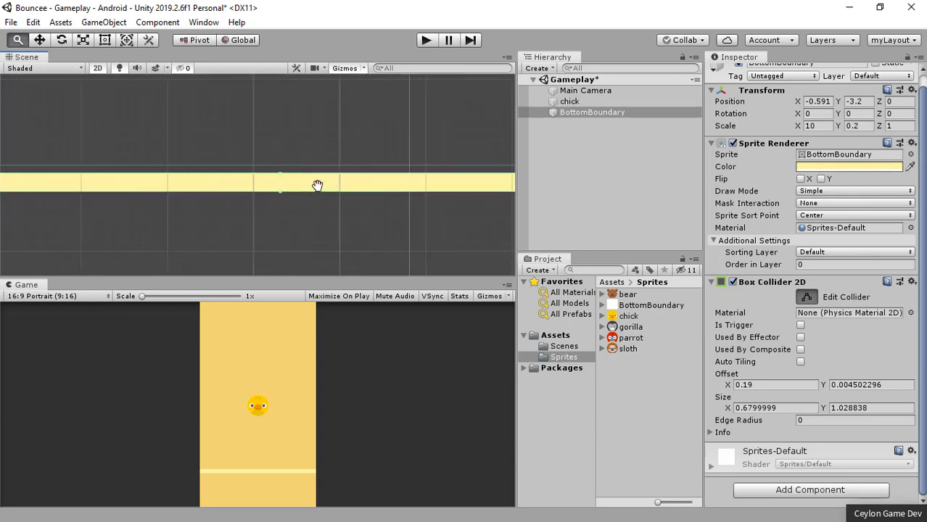
{"action": "left_click_drag", "start_coordinate": [317, 185], "coordinate": [196, 185]}
{"action": "scroll", "coordinate": [420, 189], "scroll_direction": "up", "scroll_amount": 2}
{"action": "scroll", "coordinate": [424, 188], "scroll_direction": "up", "scroll_amount": 1}
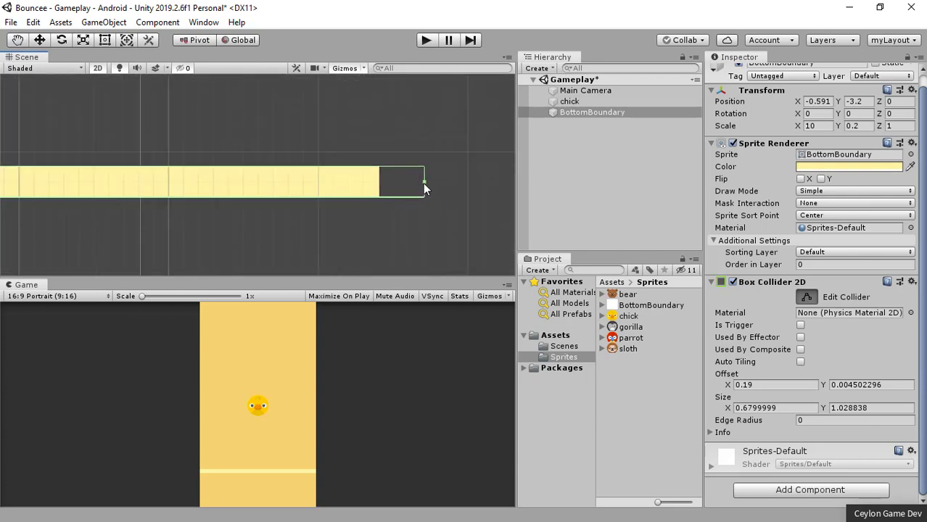
{"action": "left_click_drag", "start_coordinate": [425, 189], "coordinate": [379, 189]}
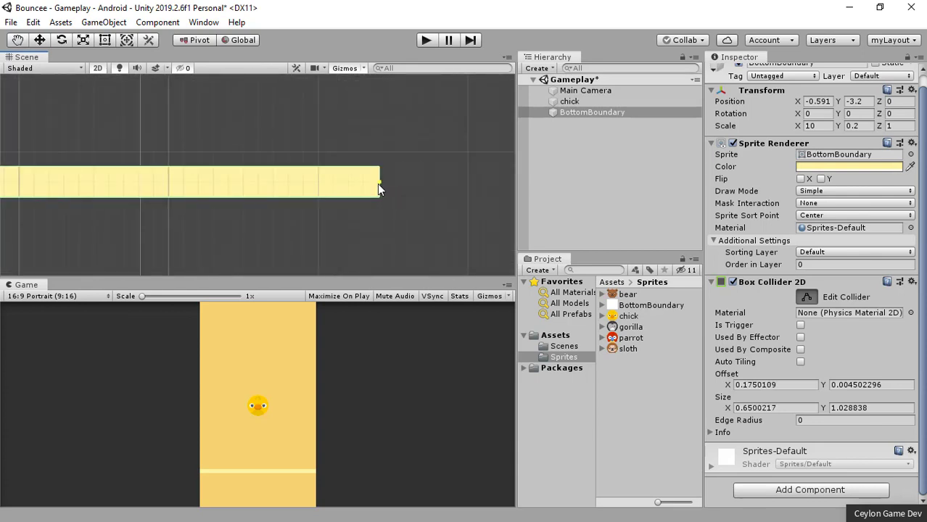
{"action": "scroll", "coordinate": [341, 192], "scroll_direction": "down", "scroll_amount": 2}
{"action": "left_click_drag", "start_coordinate": [254, 194], "coordinate": [80, 196]}
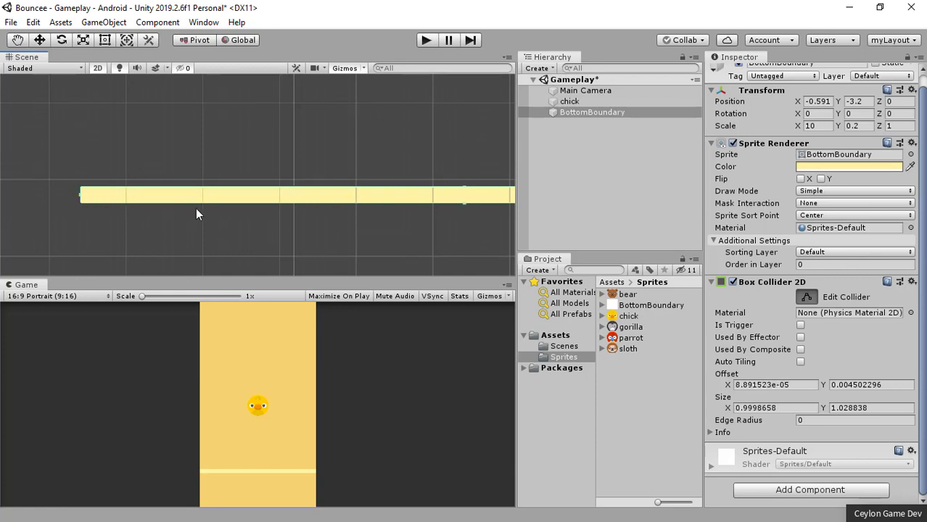
{"action": "scroll", "coordinate": [191, 209], "scroll_direction": "down", "scroll_amount": 2}
{"action": "scroll", "coordinate": [193, 209], "scroll_direction": "down", "scroll_amount": 2}
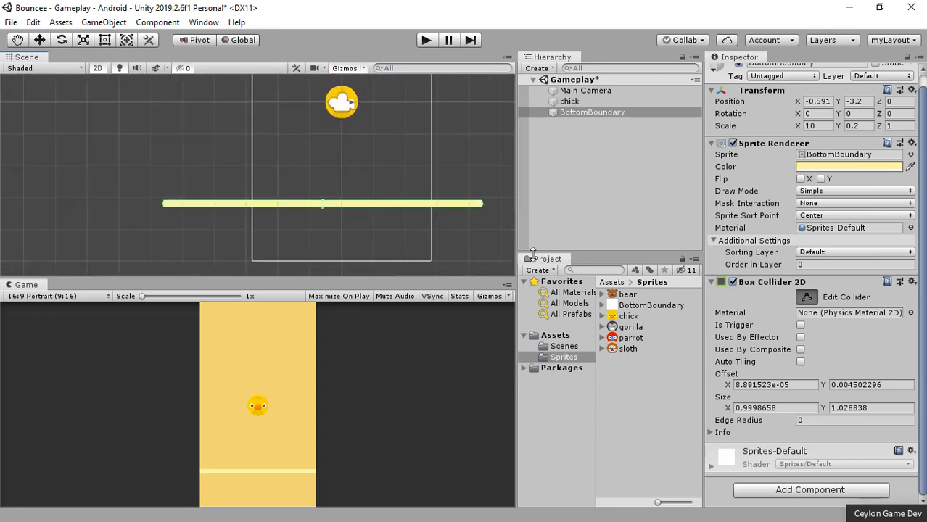
Turn off Edit Collider and deselect BottomBoundary.
{"action": "left_click", "coordinate": [809, 298]}
{"action": "scroll", "coordinate": [354, 158], "scroll_direction": "down", "scroll_amount": 2}
{"action": "left_click", "coordinate": [355, 158]}
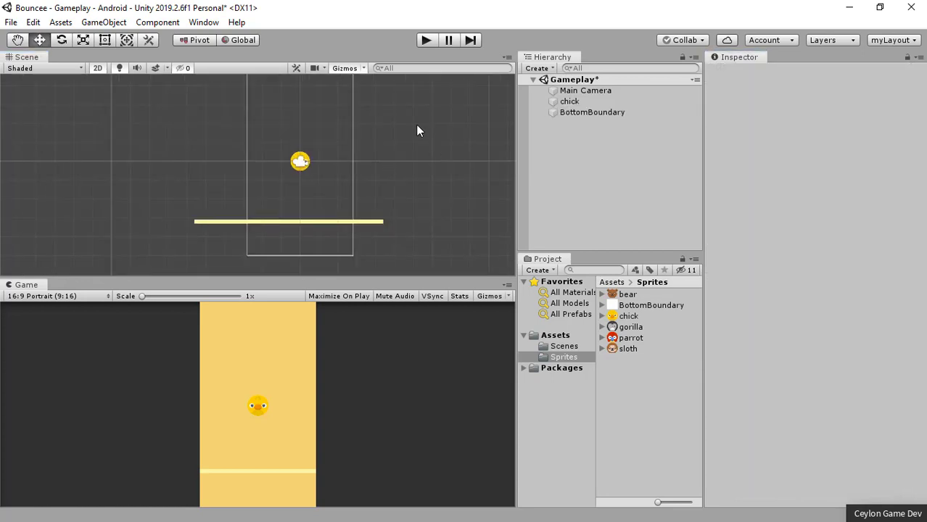
{"action": "scroll", "coordinate": [415, 124], "scroll_direction": "down", "scroll_amount": 2}
{"action": "scroll", "coordinate": [414, 113], "scroll_direction": "down", "scroll_amount": 1}
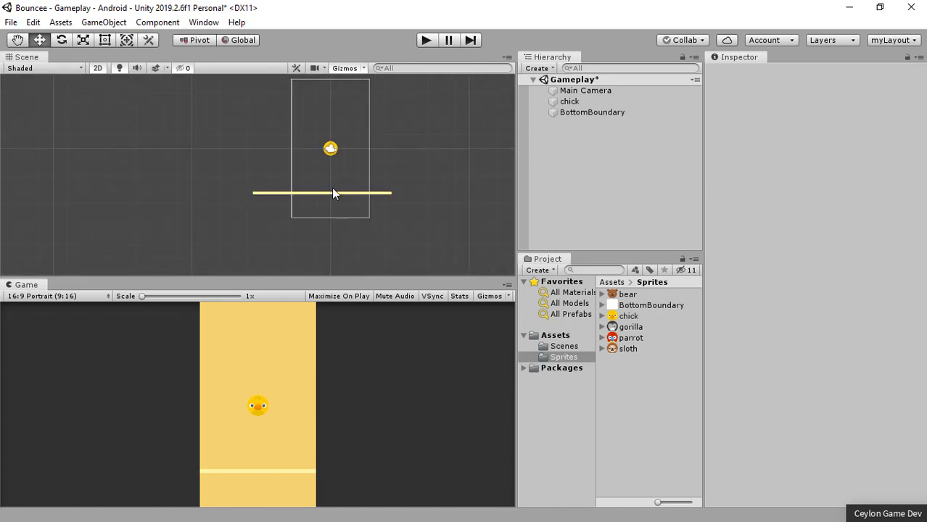
Play the scene, watch the chick fall past the bar, then stop.
{"action": "left_click", "coordinate": [426, 40]}
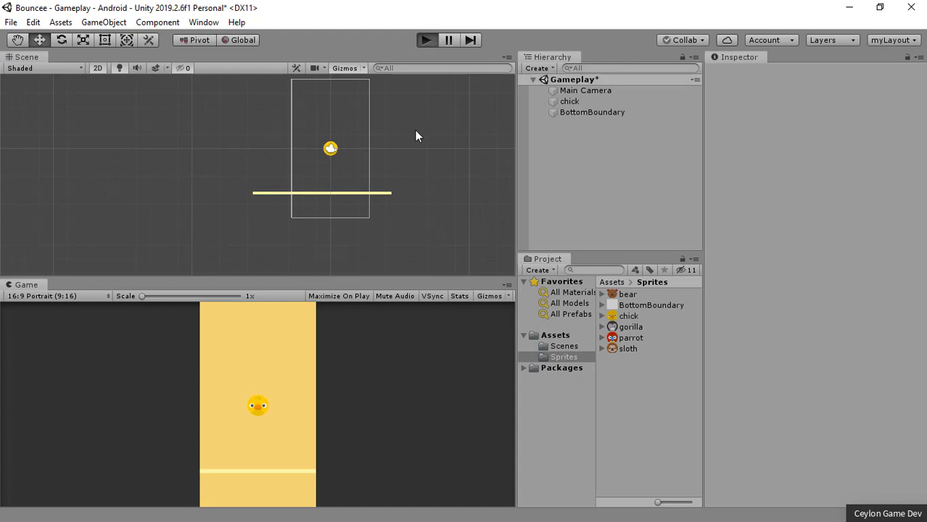
{"action": "scroll", "coordinate": [416, 136], "scroll_direction": "down", "scroll_amount": 2}
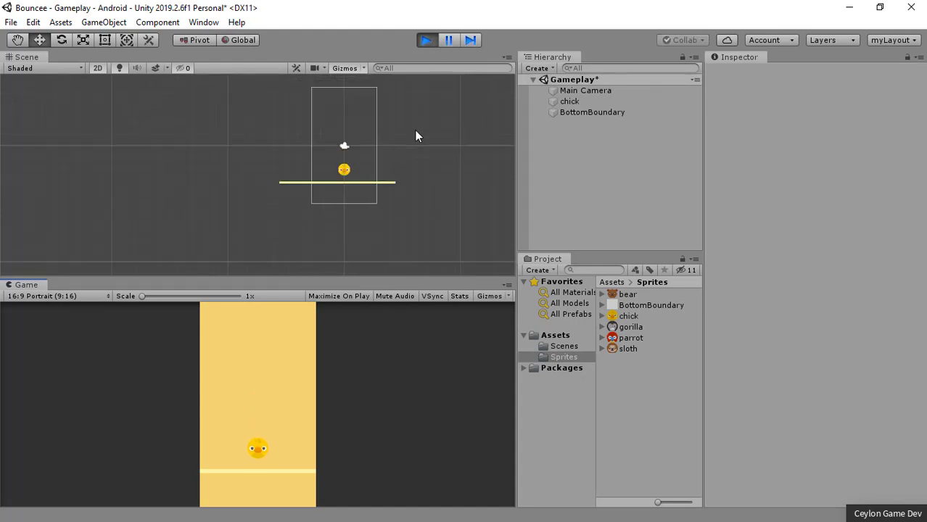
{"action": "scroll", "coordinate": [416, 135], "scroll_direction": "down", "scroll_amount": 1}
{"action": "scroll", "coordinate": [416, 136], "scroll_direction": "down", "scroll_amount": 1}
{"action": "scroll", "coordinate": [415, 134], "scroll_direction": "down", "scroll_amount": 1}
{"action": "scroll", "coordinate": [310, 198], "scroll_direction": "up", "scroll_amount": 3}
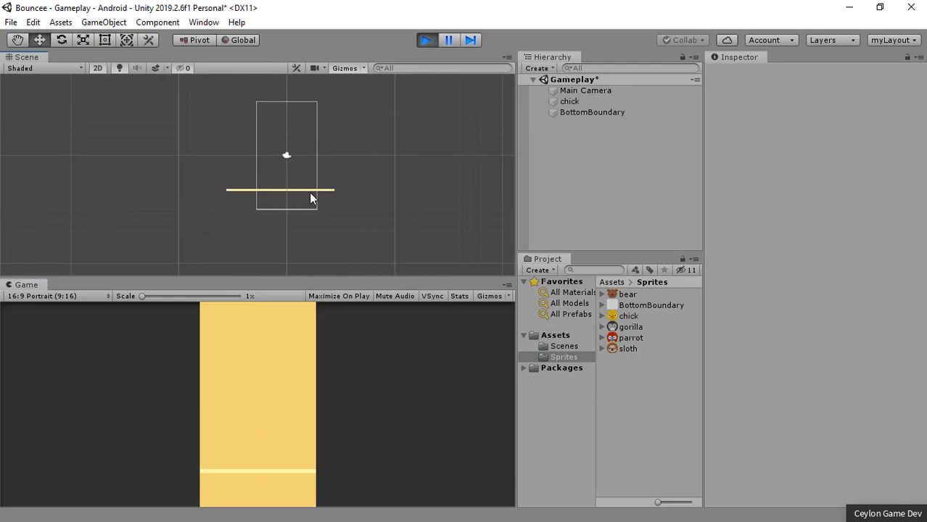
{"action": "left_click", "coordinate": [430, 39]}
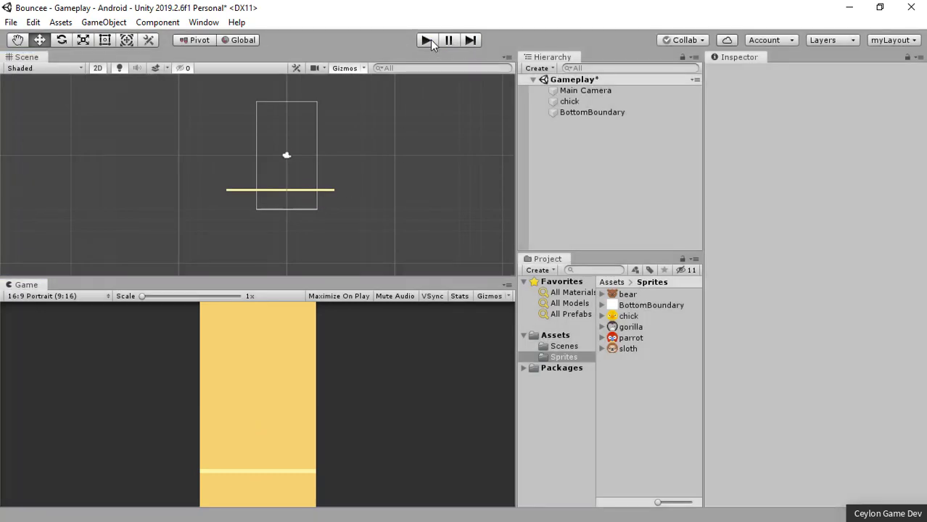
Run the game a second time, recentring the Scene view on the platform.
{"action": "scroll", "coordinate": [372, 111], "scroll_direction": "down", "scroll_amount": 2}
{"action": "left_click", "coordinate": [427, 40]}
{"action": "scroll", "coordinate": [389, 173], "scroll_direction": "up", "scroll_amount": 2}
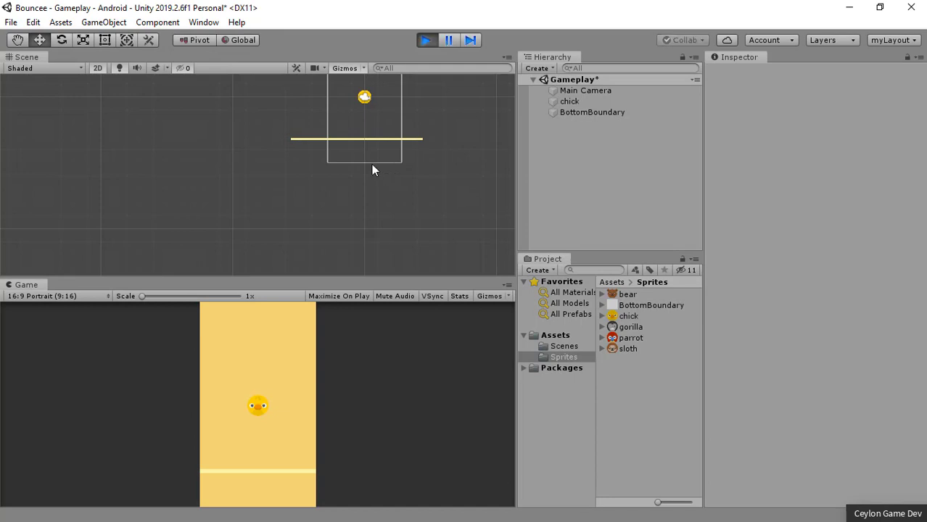
{"action": "scroll", "coordinate": [456, 167], "scroll_direction": "up", "scroll_amount": 1}
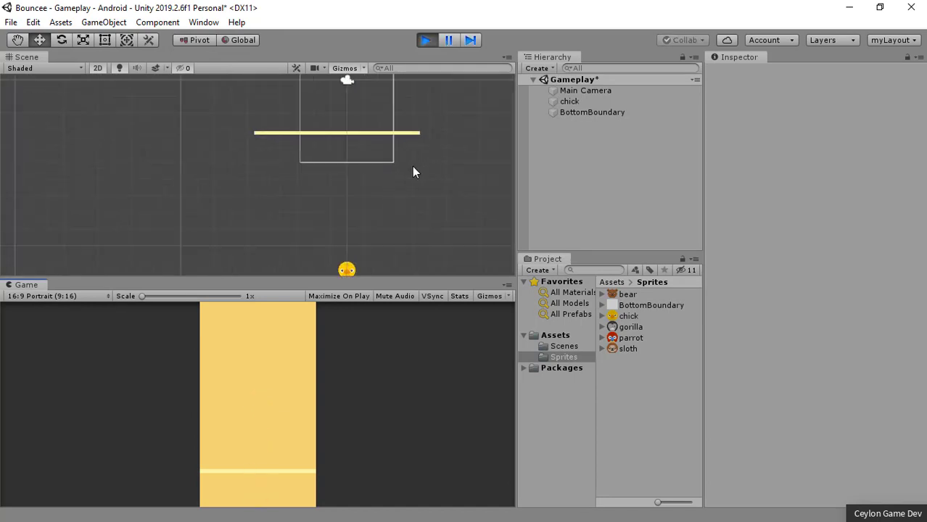
{"action": "scroll", "coordinate": [374, 169], "scroll_direction": "down", "scroll_amount": 3}
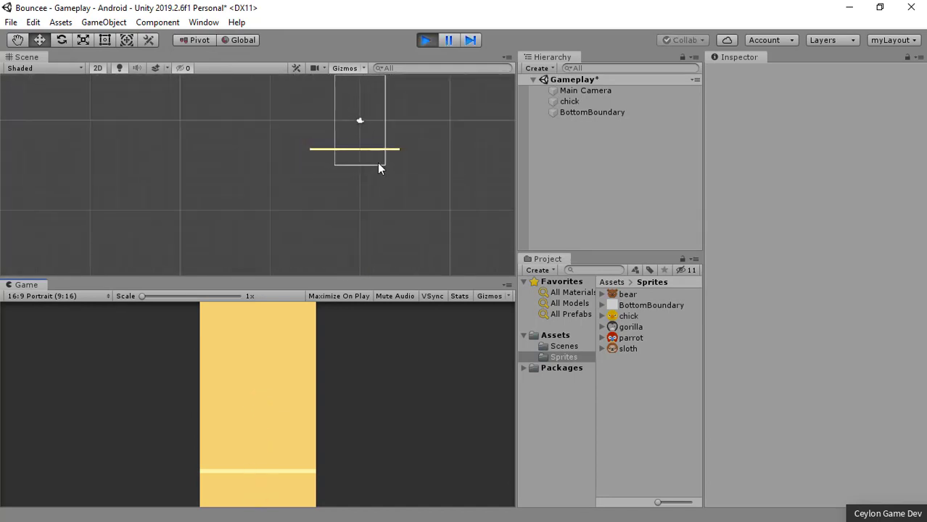
{"action": "middle_click_drag", "start_coordinate": [378, 167], "coordinate": [327, 198]}
{"action": "scroll", "coordinate": [313, 193], "scroll_direction": "up", "scroll_amount": 1}
{"action": "scroll", "coordinate": [313, 192], "scroll_direction": "up", "scroll_amount": 3}
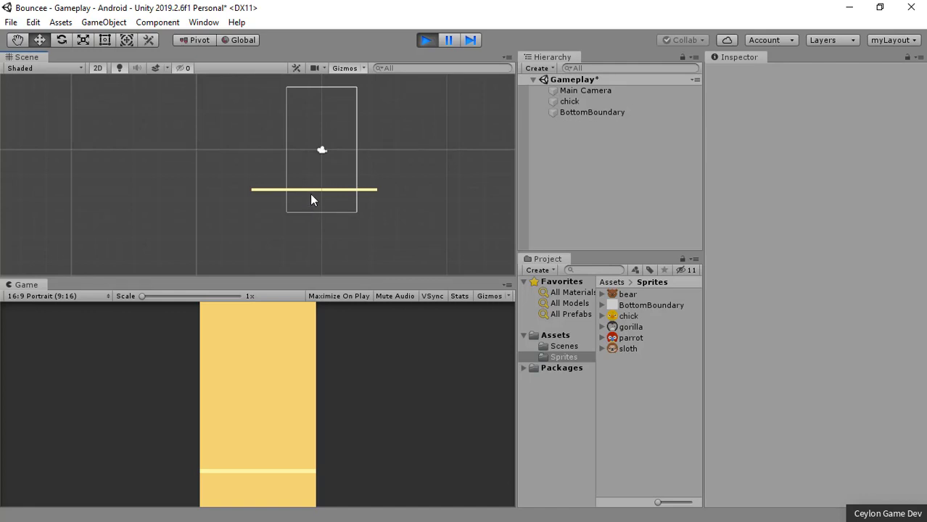
{"action": "scroll", "coordinate": [313, 187], "scroll_direction": "up", "scroll_amount": 1}
{"action": "scroll", "coordinate": [322, 177], "scroll_direction": "up", "scroll_amount": 1}
{"action": "scroll", "coordinate": [332, 171], "scroll_direction": "up", "scroll_amount": 1}
{"action": "middle_click_drag", "start_coordinate": [335, 171], "coordinate": [325, 182]}
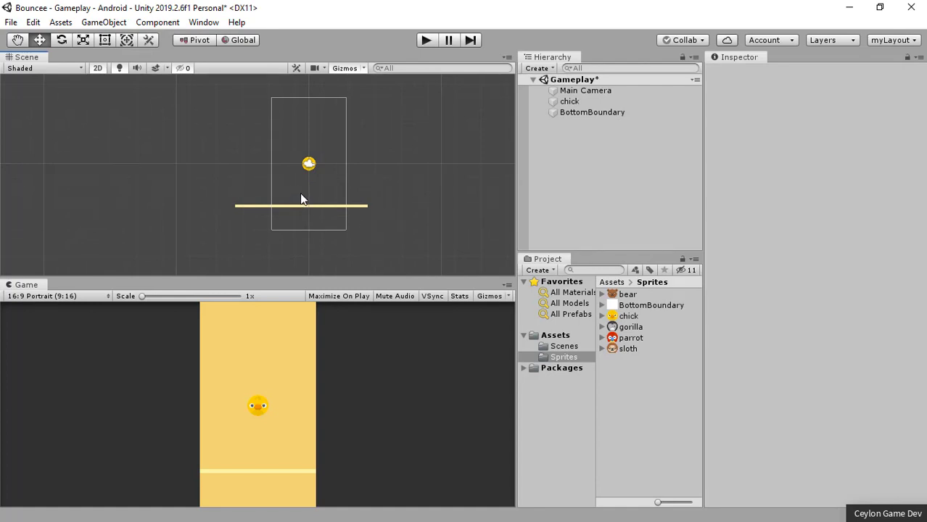
{"action": "scroll", "coordinate": [303, 197], "scroll_direction": "up", "scroll_amount": 1}
{"action": "scroll", "coordinate": [303, 198], "scroll_direction": "up", "scroll_amount": 1}
{"action": "scroll", "coordinate": [303, 198], "scroll_direction": "up", "scroll_amount": 1}
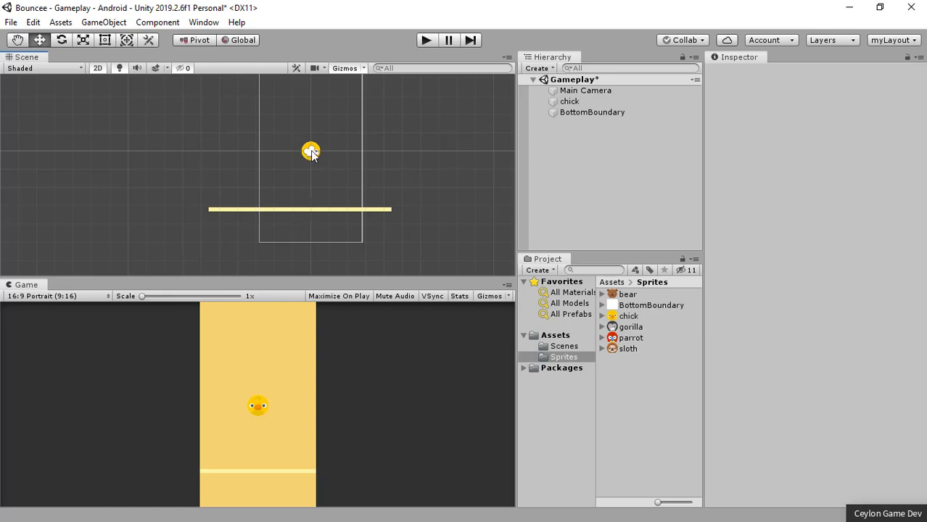
{"action": "scroll", "coordinate": [300, 168], "scroll_direction": "down", "scroll_amount": 2}
{"action": "scroll", "coordinate": [300, 168], "scroll_direction": "down", "scroll_amount": 1}
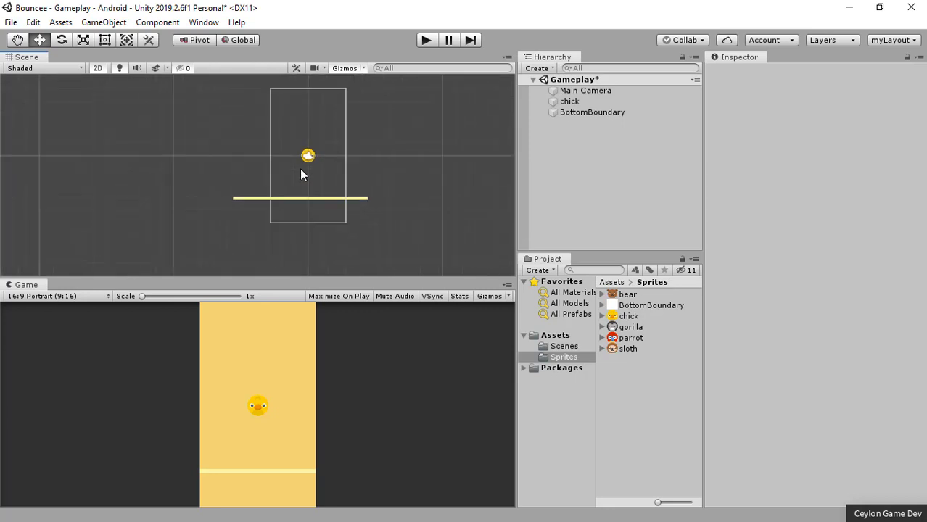
{"action": "scroll", "coordinate": [300, 166], "scroll_direction": "down", "scroll_amount": 1}
{"action": "scroll", "coordinate": [300, 167], "scroll_direction": "down", "scroll_amount": 1}
{"action": "scroll", "coordinate": [302, 165], "scroll_direction": "up", "scroll_amount": 1}
{"action": "scroll", "coordinate": [302, 166], "scroll_direction": "up", "scroll_amount": 1}
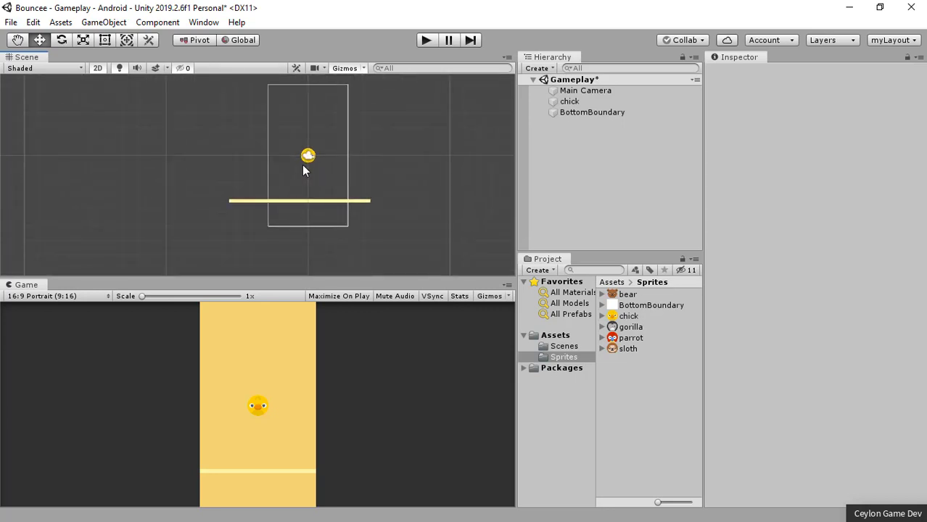
{"action": "scroll", "coordinate": [305, 164], "scroll_direction": "up", "scroll_amount": 1}
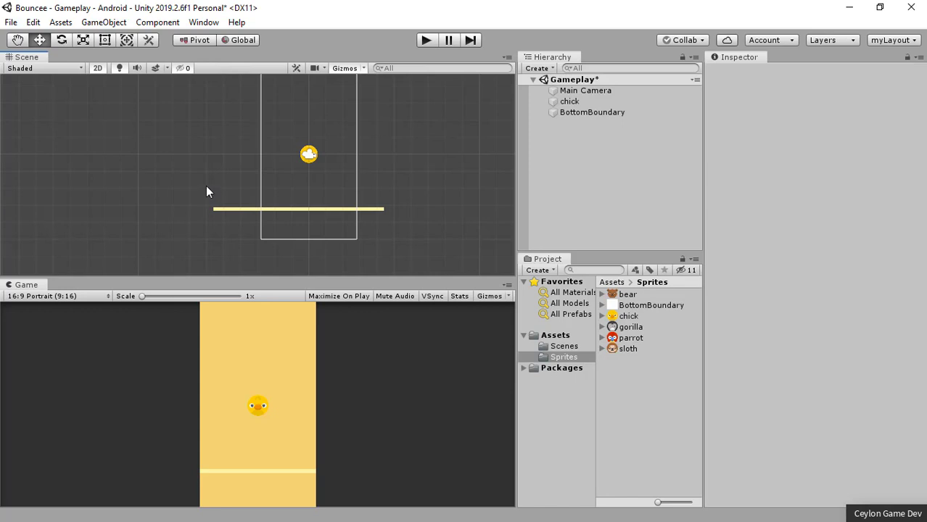
{"action": "scroll", "coordinate": [222, 213], "scroll_direction": "up", "scroll_amount": 1}
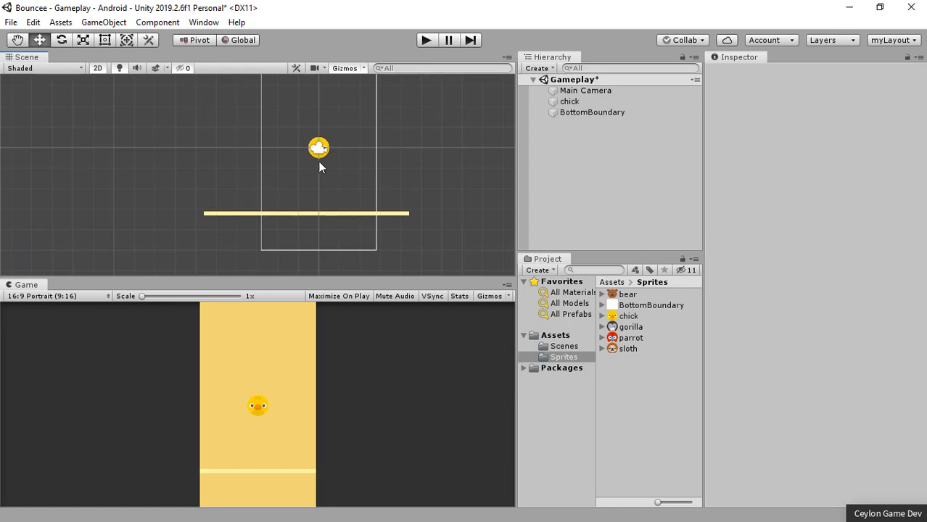
{"action": "scroll", "coordinate": [319, 160], "scroll_direction": "up", "scroll_amount": 1}
{"action": "scroll", "coordinate": [323, 148], "scroll_direction": "up", "scroll_amount": 1}
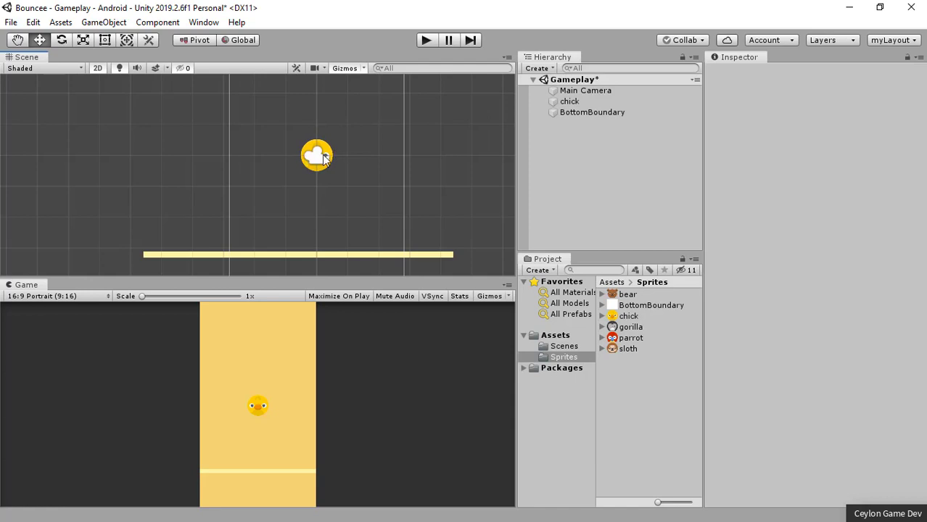
{"action": "scroll", "coordinate": [315, 156], "scroll_direction": "down", "scroll_amount": 1}
{"action": "scroll", "coordinate": [322, 151], "scroll_direction": "down", "scroll_amount": 1}
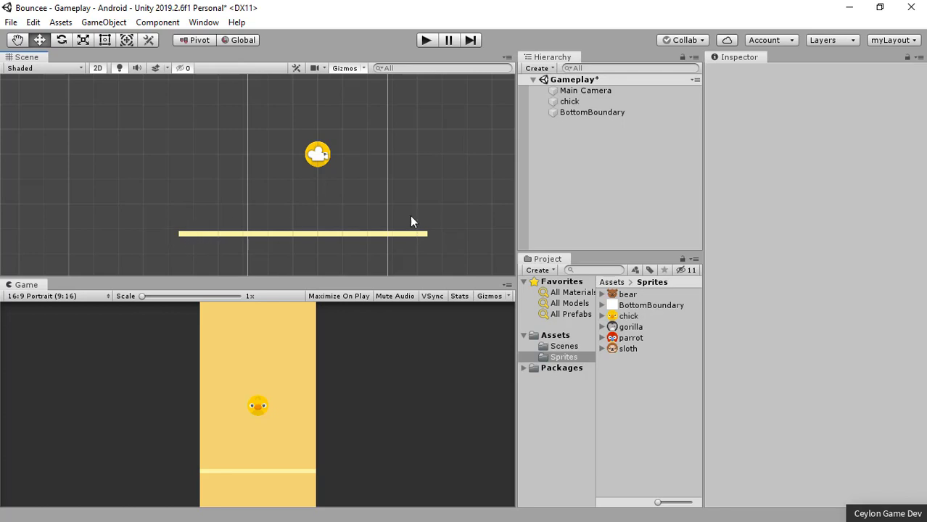
Select and frame the chick, then add a Circle Collider 2D to it.
{"action": "left_click", "coordinate": [330, 156]}
{"action": "key", "text": "f"}
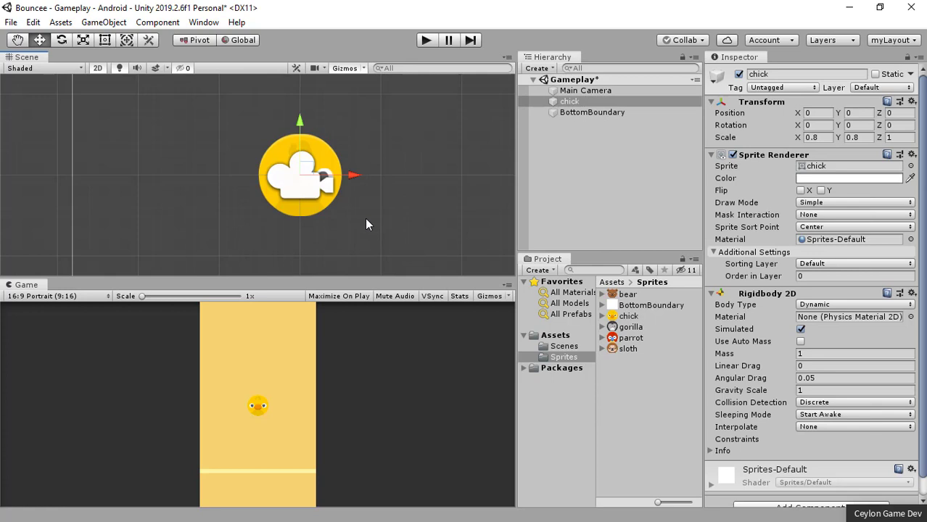
{"action": "scroll", "coordinate": [814, 479], "scroll_direction": "down", "scroll_amount": 1}
{"action": "left_click", "coordinate": [814, 491]}
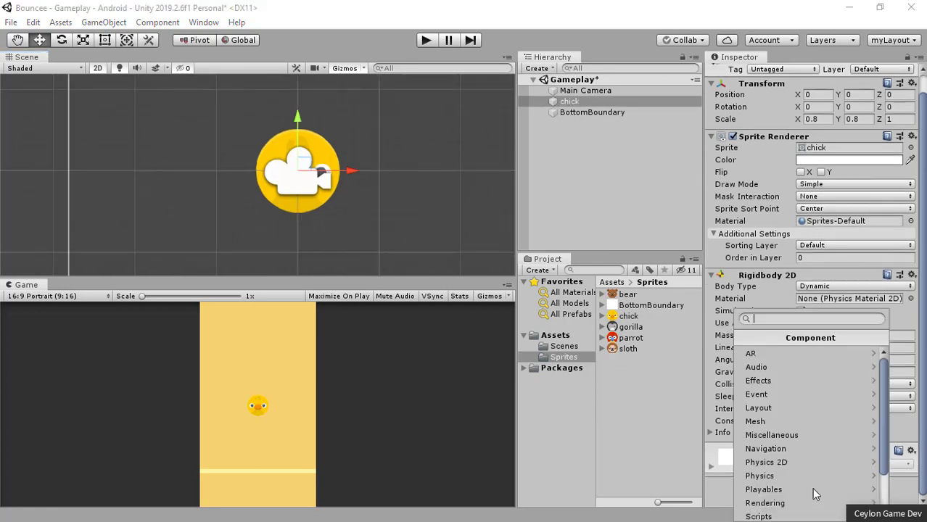
{"action": "type", "text": "cir"}
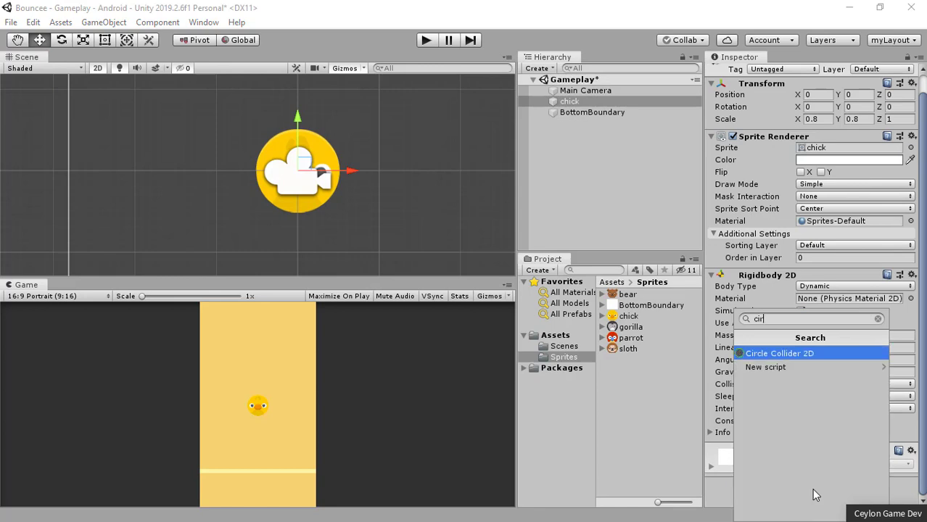
{"action": "type", "text": "c"}
{"action": "left_click", "coordinate": [796, 359]}
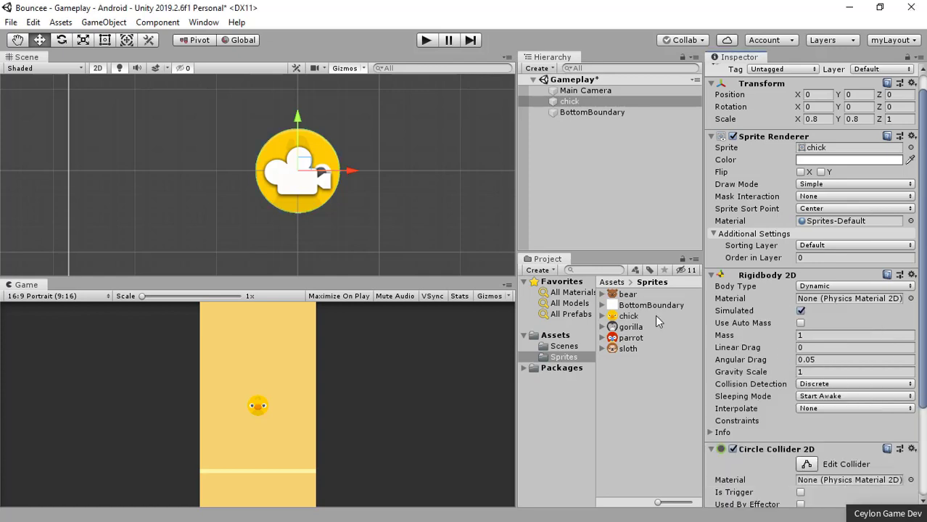
Set the chick's Circle Collider 2D radius to 0.65 to fit the sprite.
{"action": "scroll", "coordinate": [303, 165], "scroll_direction": "up", "scroll_amount": 1}
{"action": "scroll", "coordinate": [299, 156], "scroll_direction": "up", "scroll_amount": 1}
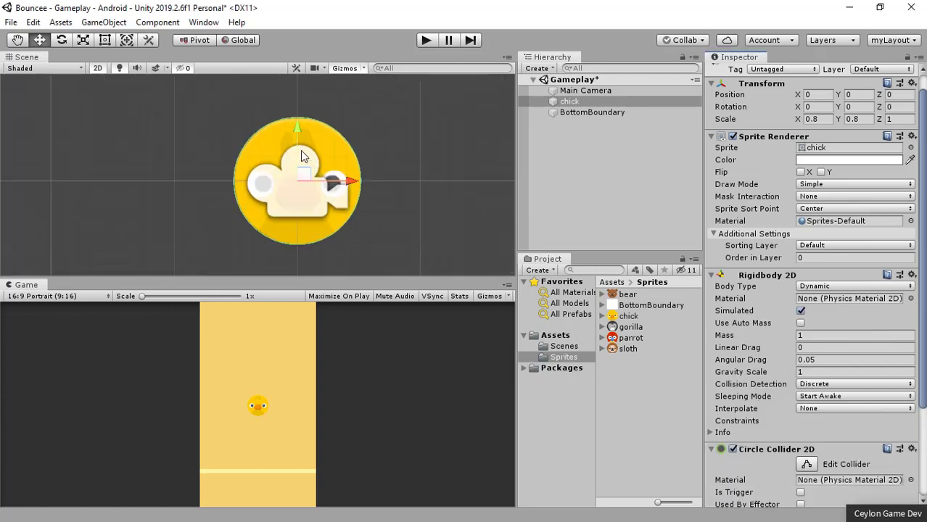
{"action": "scroll", "coordinate": [299, 155], "scroll_direction": "up", "scroll_amount": 2}
{"action": "scroll", "coordinate": [367, 156], "scroll_direction": "up", "scroll_amount": 2}
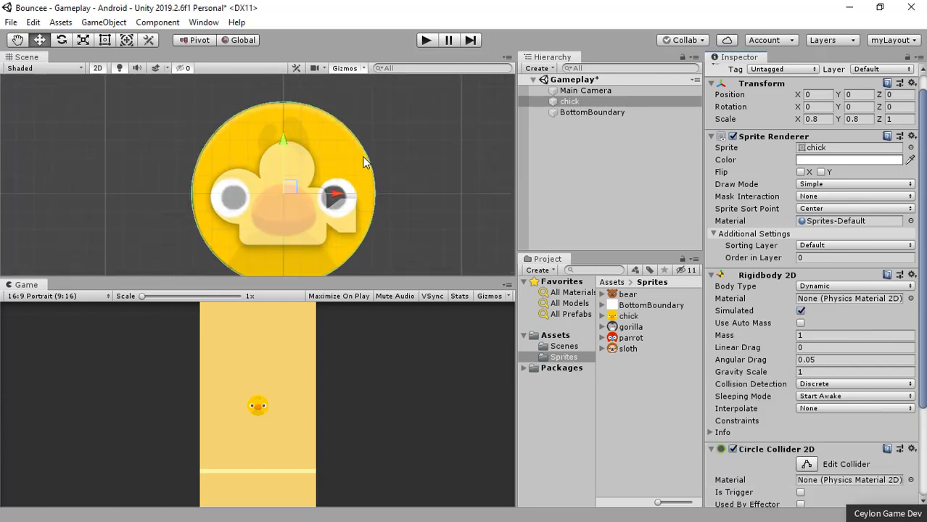
{"action": "scroll", "coordinate": [364, 156], "scroll_direction": "up", "scroll_amount": 1}
{"action": "scroll", "coordinate": [364, 158], "scroll_direction": "down", "scroll_amount": 3}
{"action": "scroll", "coordinate": [363, 158], "scroll_direction": "down", "scroll_amount": 1}
{"action": "scroll", "coordinate": [360, 157], "scroll_direction": "down", "scroll_amount": 1}
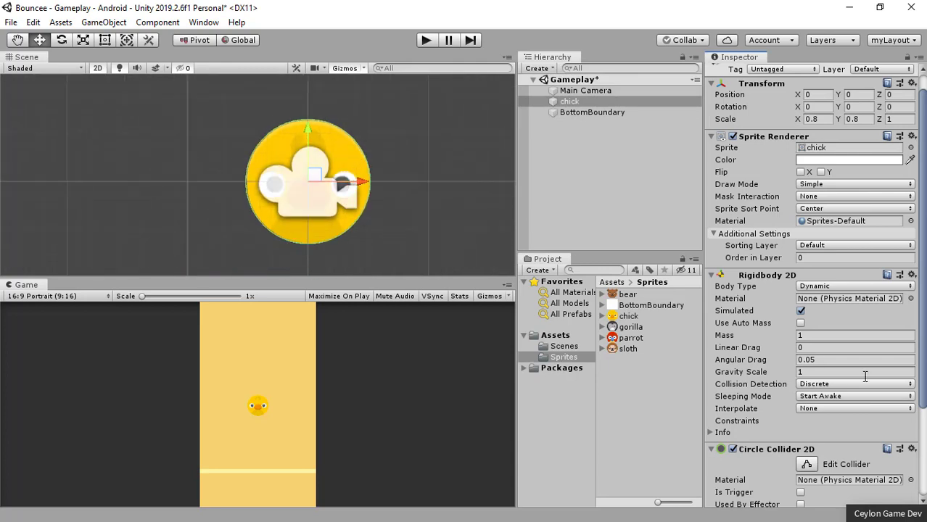
{"action": "scroll", "coordinate": [844, 428], "scroll_direction": "down", "scroll_amount": 3}
{"action": "left_click", "coordinate": [798, 344]}
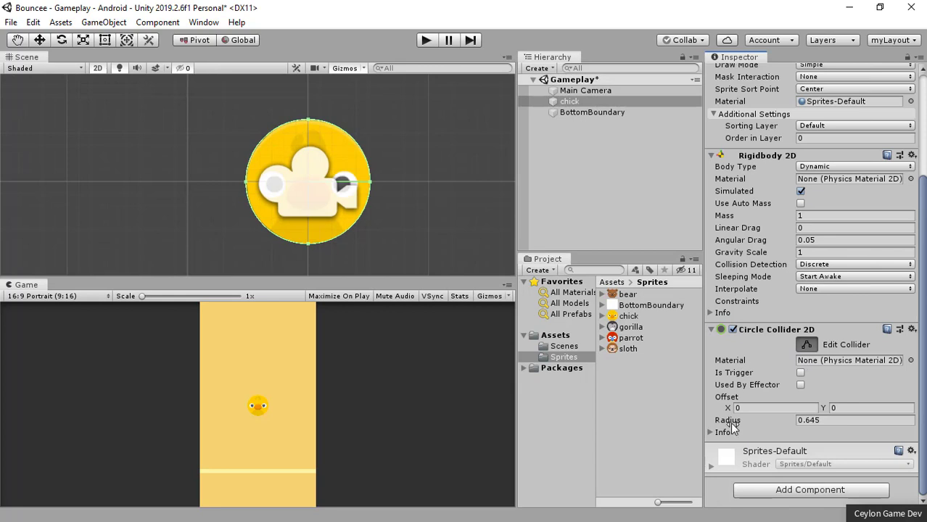
{"action": "mouse_move", "coordinate": [731, 422]}
{"action": "left_mouse_down"}
{"action": "mouse_move", "coordinate": [748, 426]}
{"action": "mouse_move", "coordinate": [737, 425]}
{"action": "left_mouse_up"}
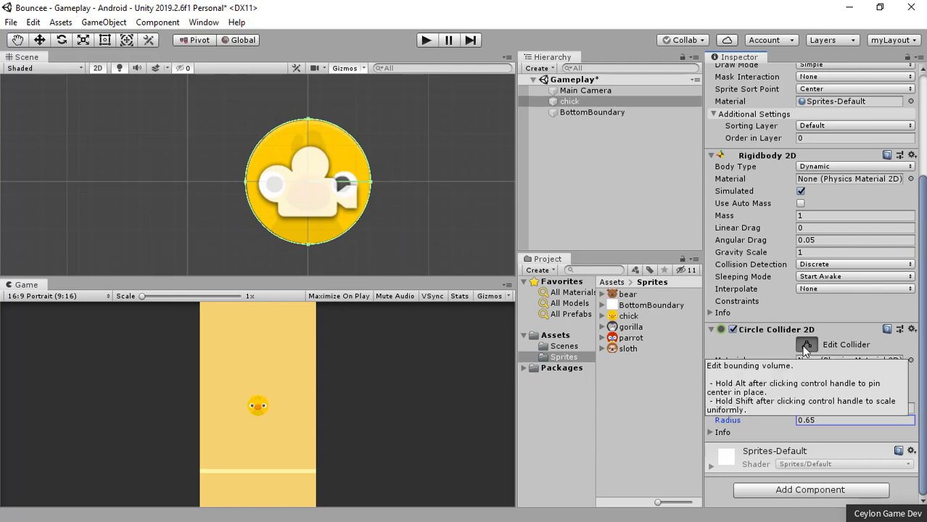
{"action": "scroll", "coordinate": [406, 210], "scroll_direction": "down", "scroll_amount": 2}
{"action": "scroll", "coordinate": [341, 163], "scroll_direction": "down", "scroll_amount": 2}
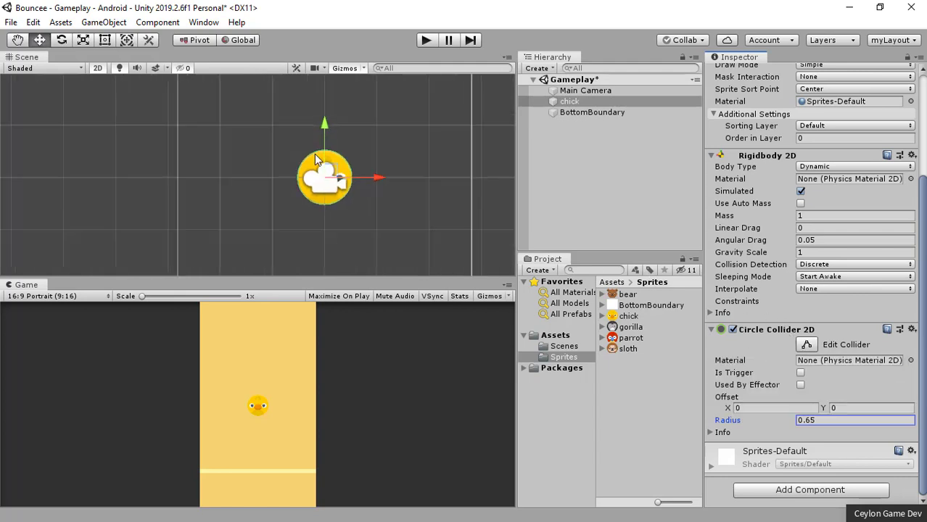
{"action": "scroll", "coordinate": [308, 218], "scroll_direction": "down", "scroll_amount": 2}
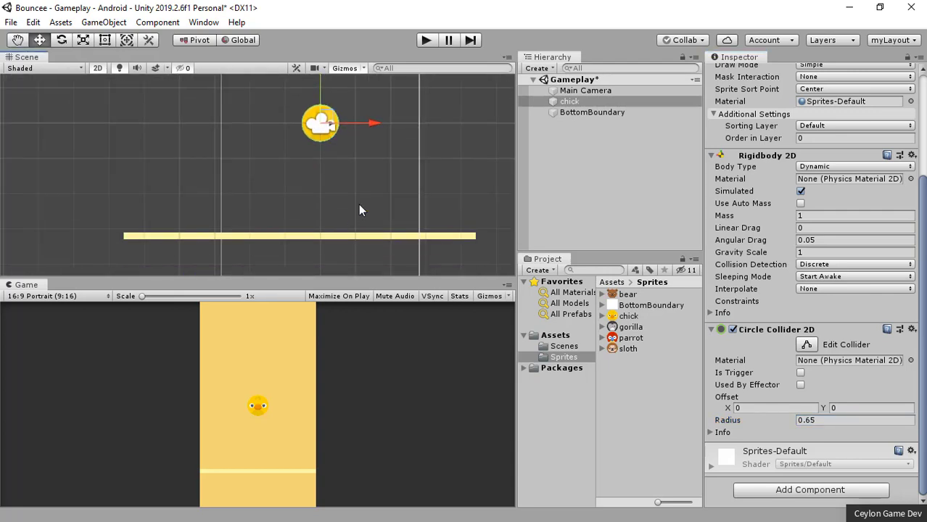
Deselect, play the game, and select the chick resting on the bar at Y -1.41.
{"action": "scroll", "coordinate": [315, 204], "scroll_direction": "down", "scroll_amount": 1}
{"action": "scroll", "coordinate": [323, 199], "scroll_direction": "down", "scroll_amount": 2}
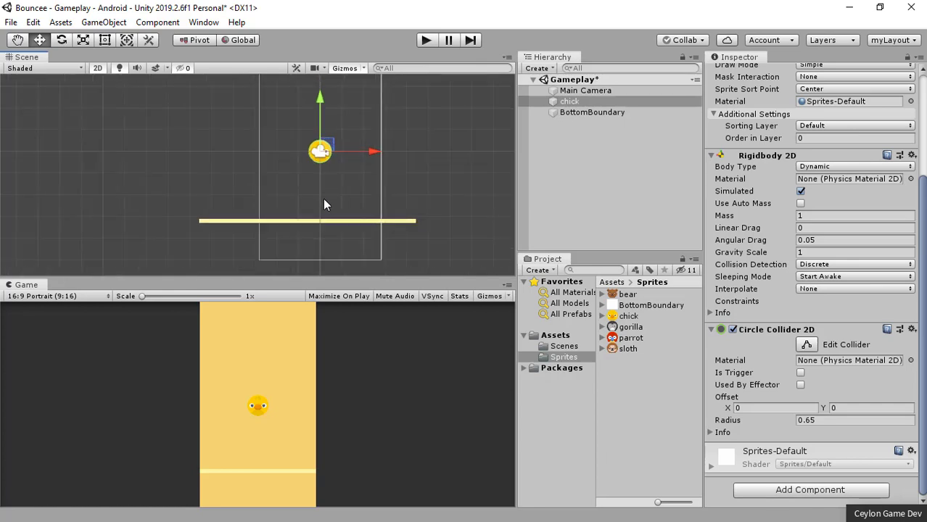
{"action": "scroll", "coordinate": [323, 199], "scroll_direction": "down", "scroll_amount": 1}
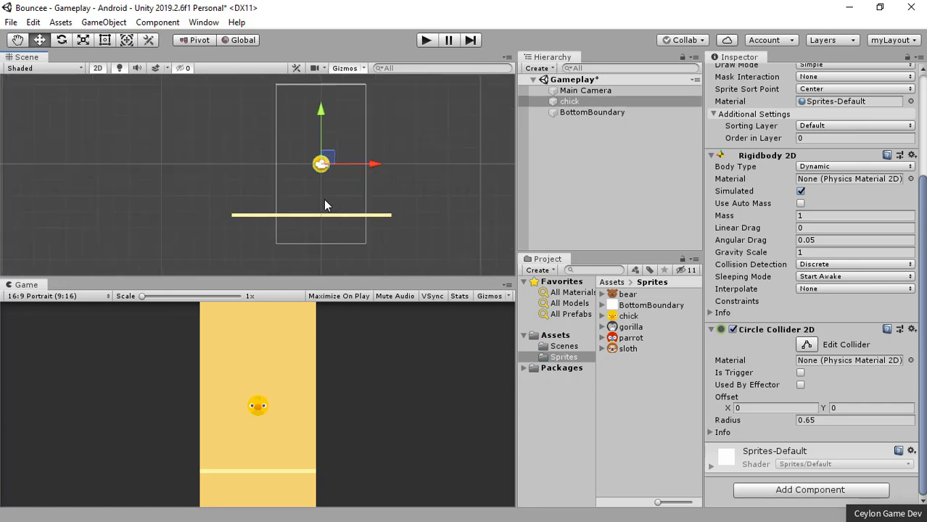
{"action": "left_click", "coordinate": [425, 175]}
{"action": "scroll", "coordinate": [364, 158], "scroll_direction": "down", "scroll_amount": 1}
{"action": "scroll", "coordinate": [363, 158], "scroll_direction": "down", "scroll_amount": 1}
{"action": "left_click", "coordinate": [425, 41]}
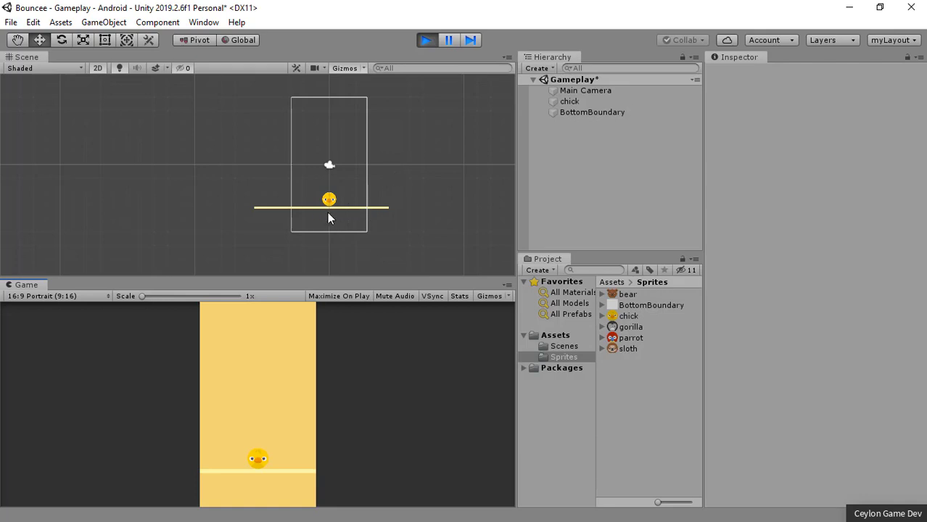
{"action": "scroll", "coordinate": [337, 209], "scroll_direction": "up", "scroll_amount": 2}
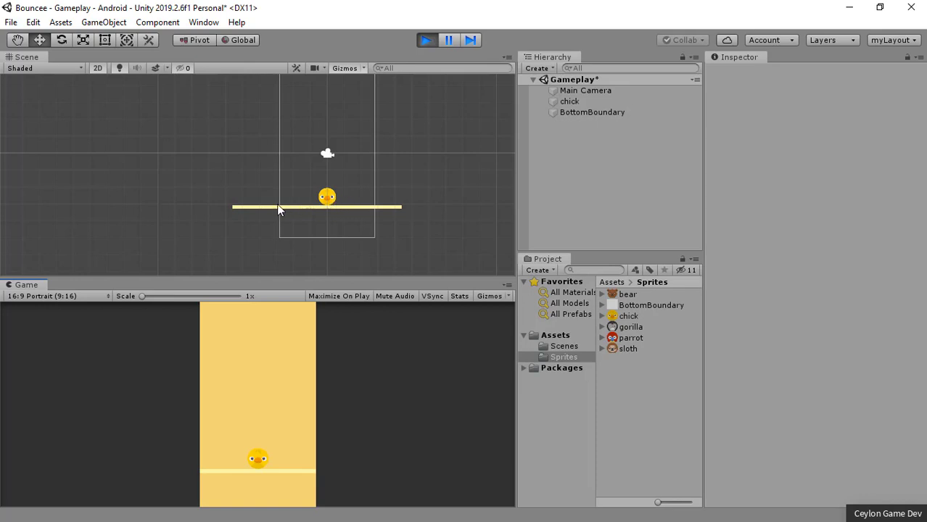
{"action": "left_click", "coordinate": [332, 197]}
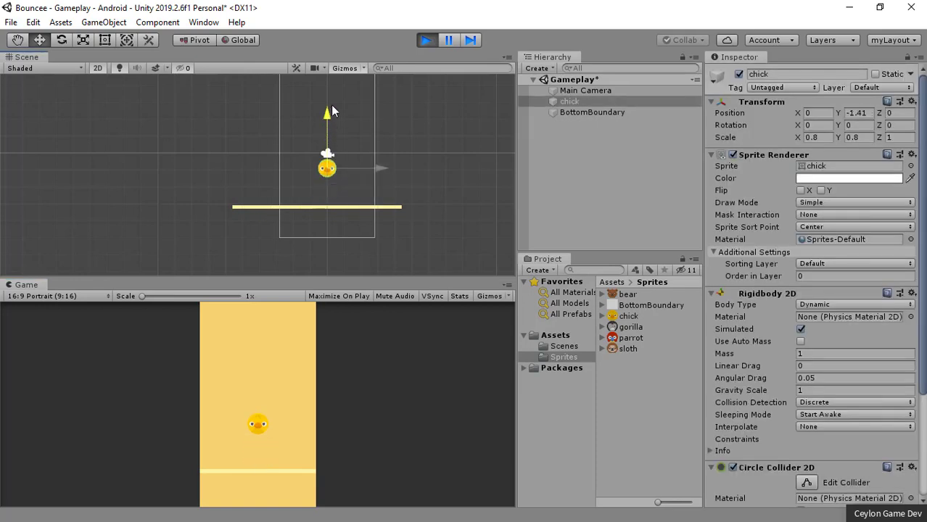
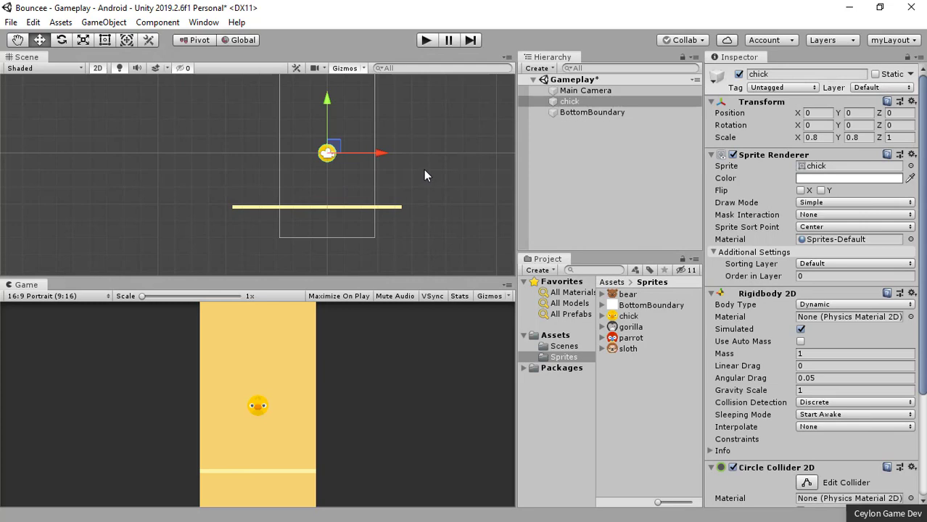
Save the Gameplay scene with Ctrl+S and deselect the chick.
{"action": "key", "text": "ctrl+s"}
{"action": "left_click", "coordinate": [428, 170]}
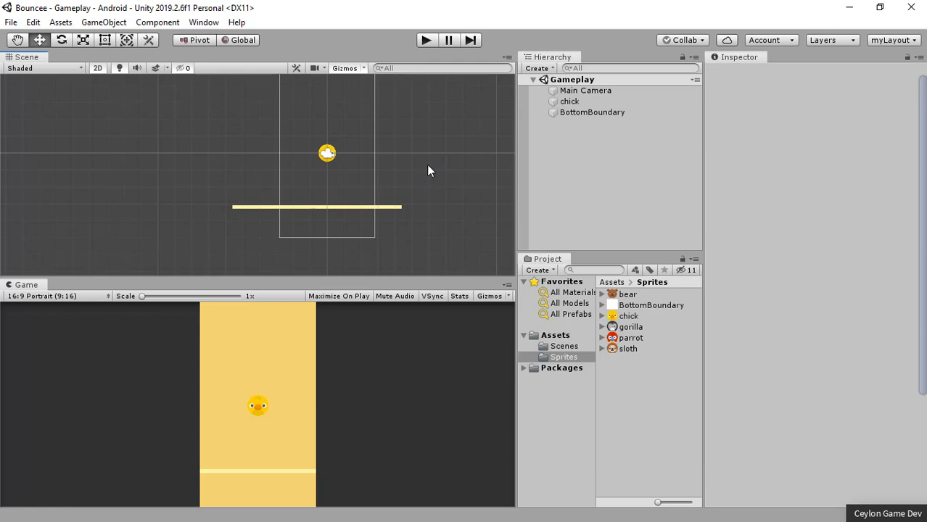
{"action": "scroll", "coordinate": [428, 169], "scroll_direction": "down", "scroll_amount": 2}
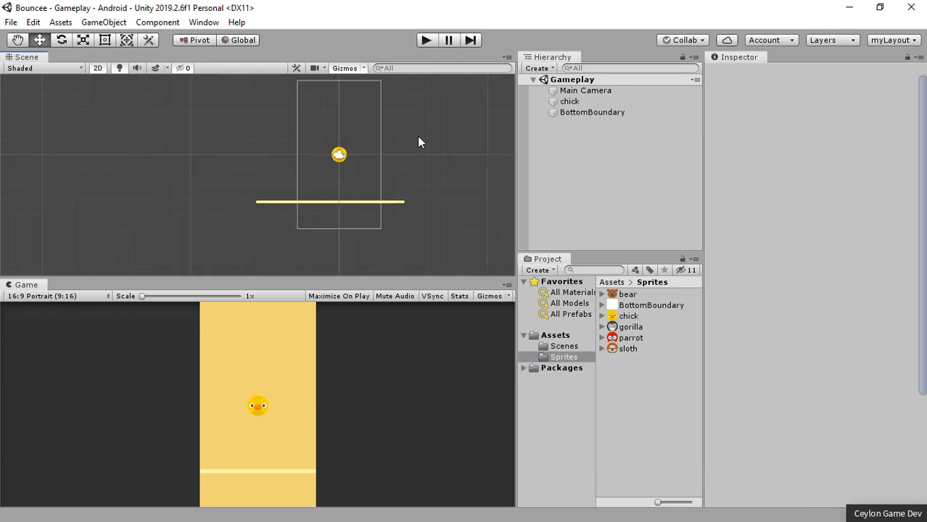
{"action": "middle_click_drag", "start_coordinate": [418, 142], "coordinate": [401, 159]}
{"action": "scroll", "coordinate": [364, 171], "scroll_direction": "up", "scroll_amount": 1}
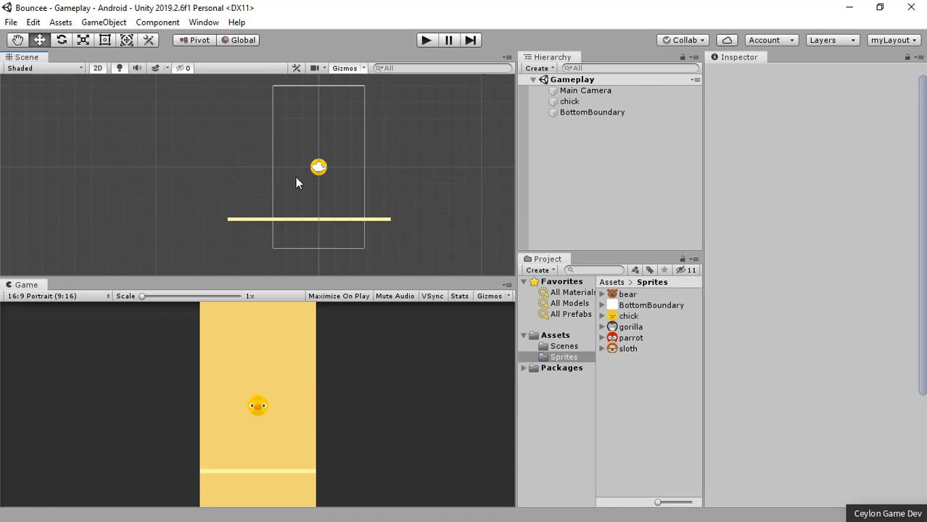
Box-select the camera and chick, then clear the selection so nothing stays selected.
{"action": "left_click_drag", "start_coordinate": [303, 144], "coordinate": [340, 185]}
{"action": "left_click", "coordinate": [331, 169]}
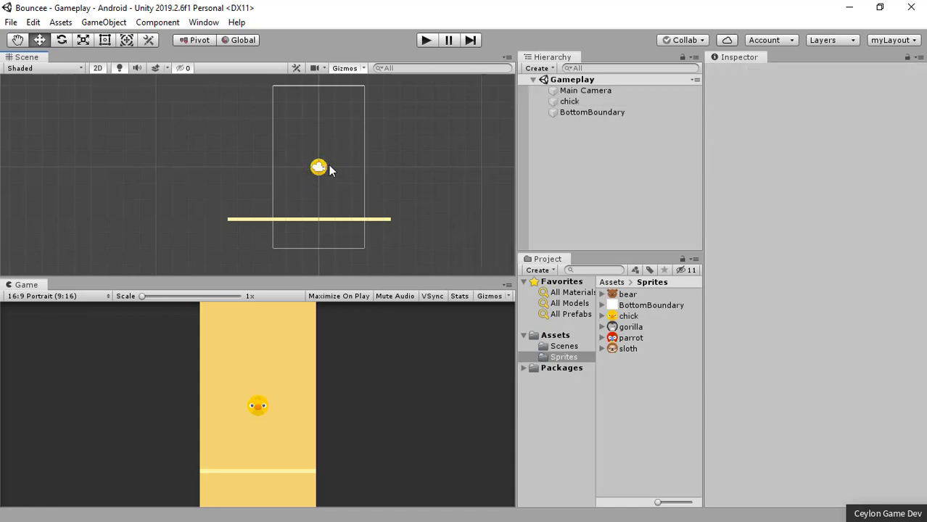
{"action": "scroll", "coordinate": [317, 180], "scroll_direction": "up", "scroll_amount": 2}
{"action": "scroll", "coordinate": [317, 180], "scroll_direction": "up", "scroll_amount": 1}
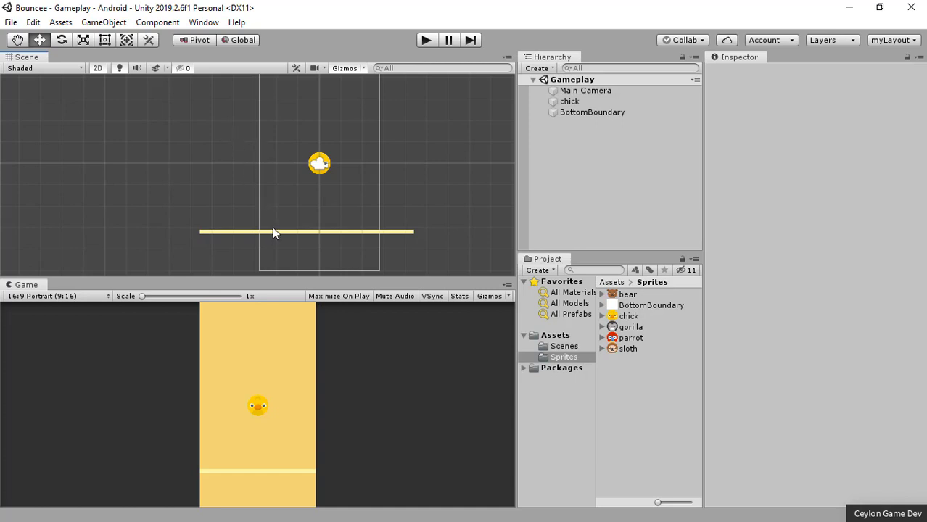
{"action": "left_click_drag", "start_coordinate": [215, 127], "coordinate": [253, 164]}
Create a new folder named Materials in the top-level Assets folder.
{"action": "left_click", "coordinate": [612, 282]}
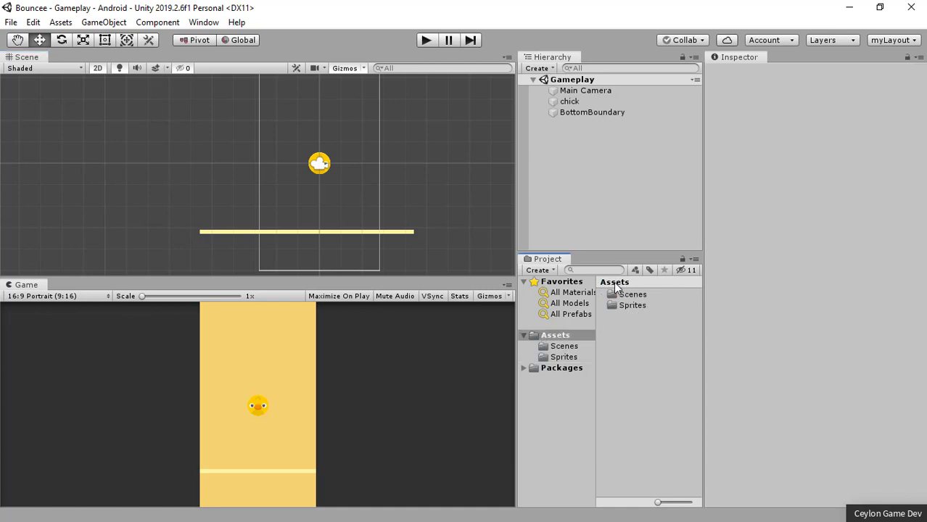
{"action": "right_click", "coordinate": [628, 357]}
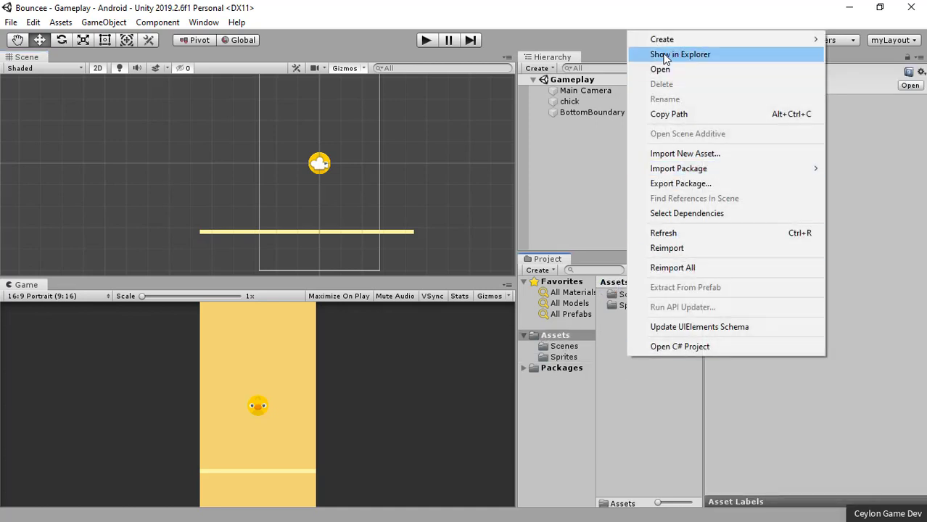
{"action": "mouse_move", "coordinate": [663, 42]}
{"action": "left_click", "coordinate": [569, 34]}
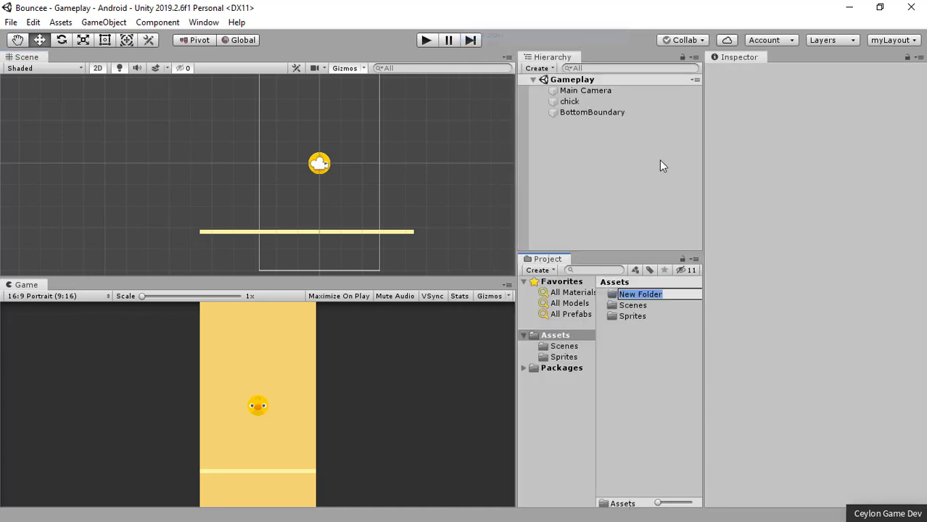
{"action": "type", "text": "Ma"}
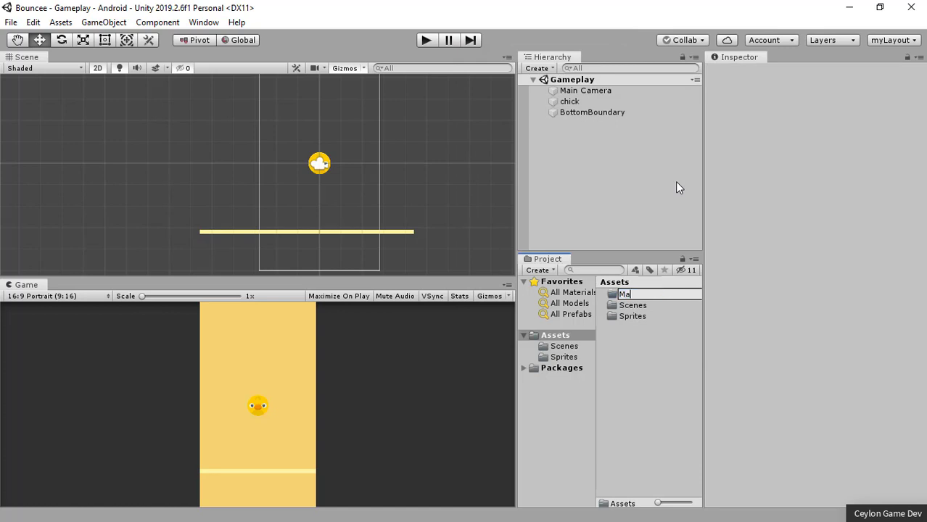
{"action": "type", "text": "terials"}
{"action": "key", "text": "Return"}
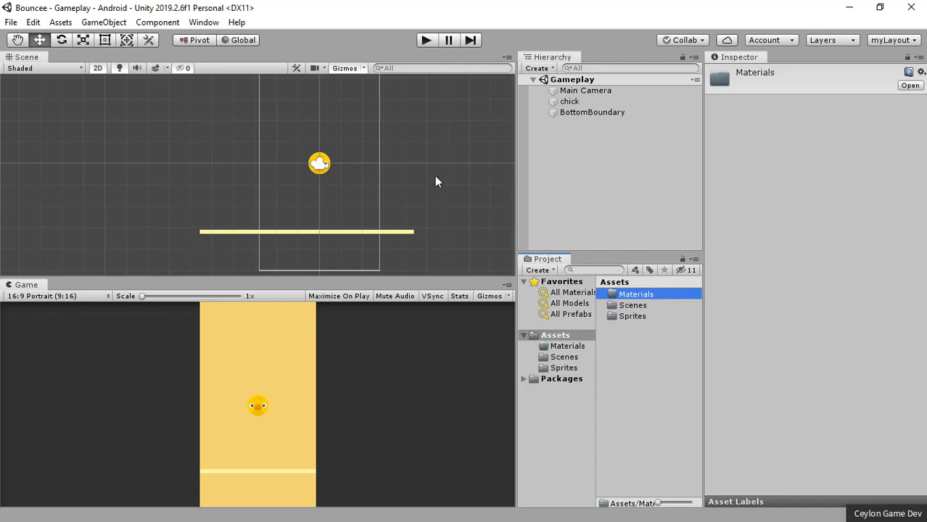
Inside the Materials folder, create a new Physics Material 2D asset.
{"action": "double_click", "coordinate": [630, 296]}
{"action": "right_click", "coordinate": [637, 360]}
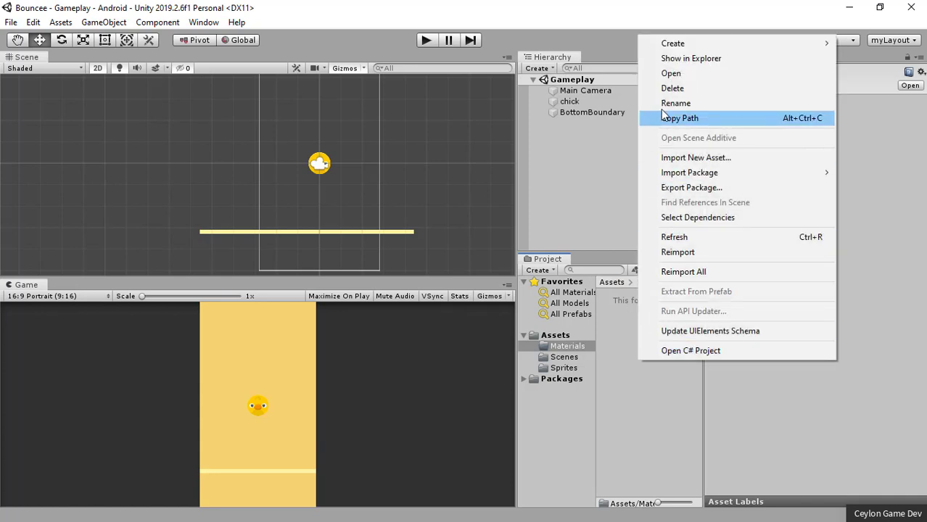
{"action": "mouse_move", "coordinate": [674, 52]}
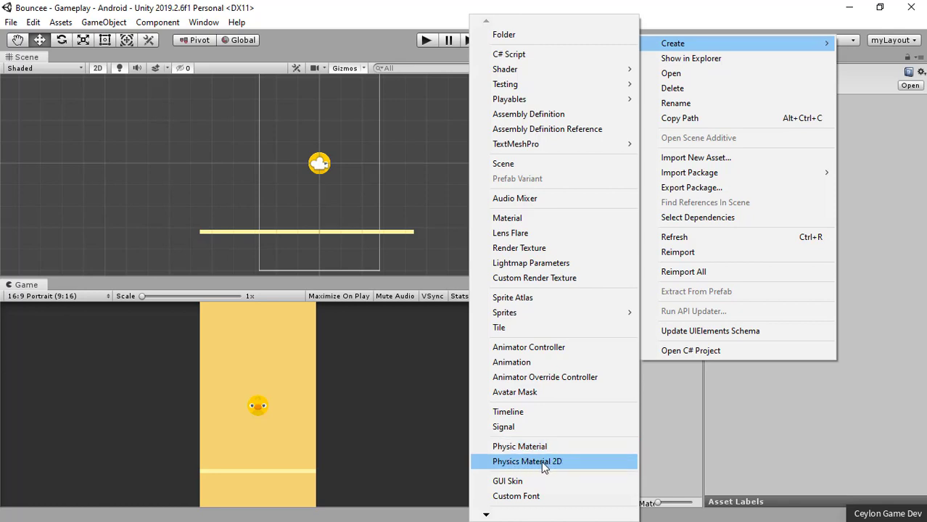
{"action": "left_click", "coordinate": [541, 462]}
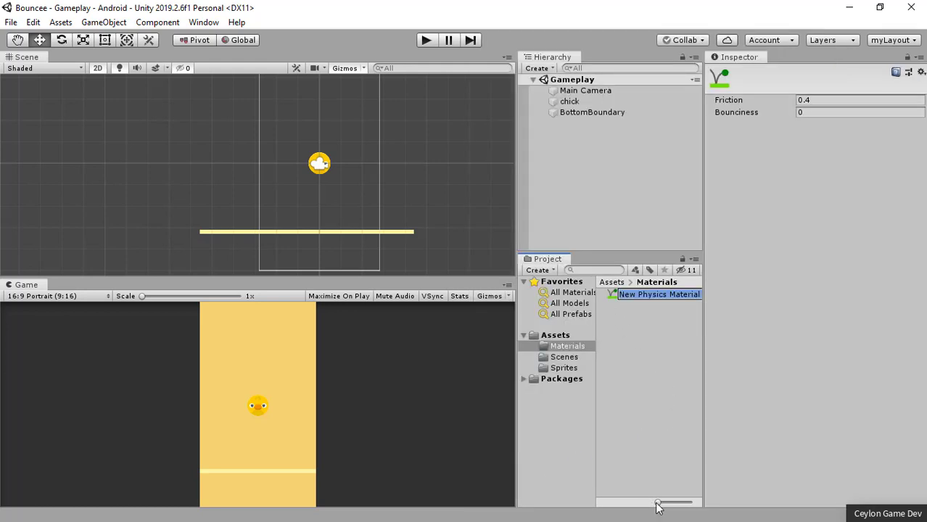
{"action": "key", "text": "Return"}
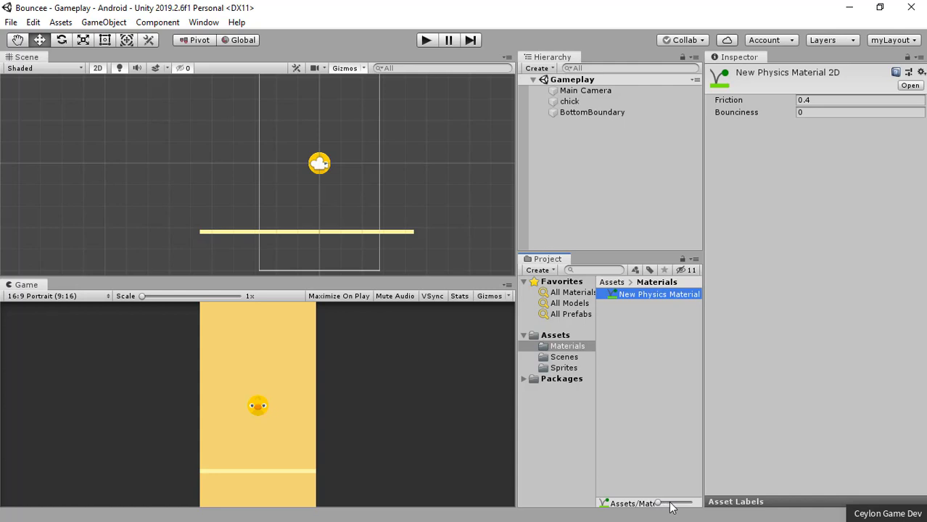
Rename the new physics material to BounceMat and select it to show its Friction and Bounciness.
{"action": "left_click_drag", "start_coordinate": [660, 505], "coordinate": [697, 505]}
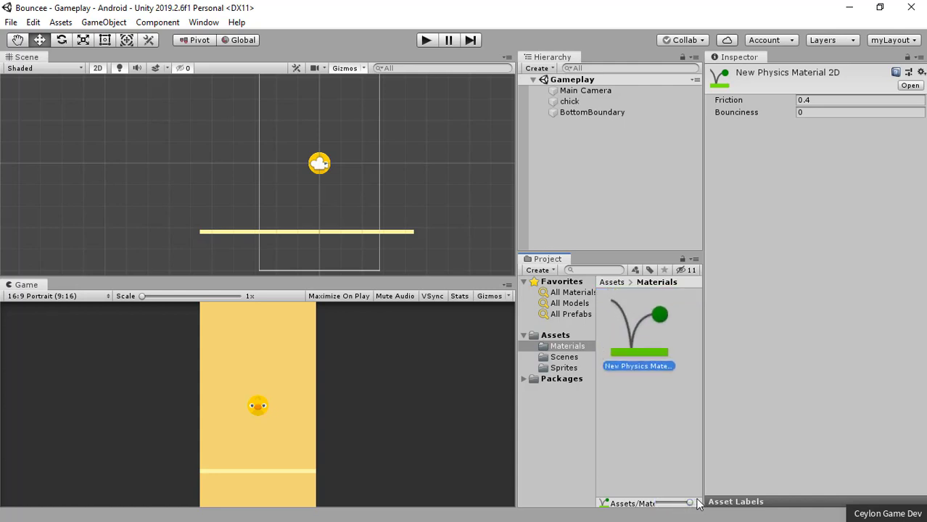
{"action": "left_click", "coordinate": [629, 367]}
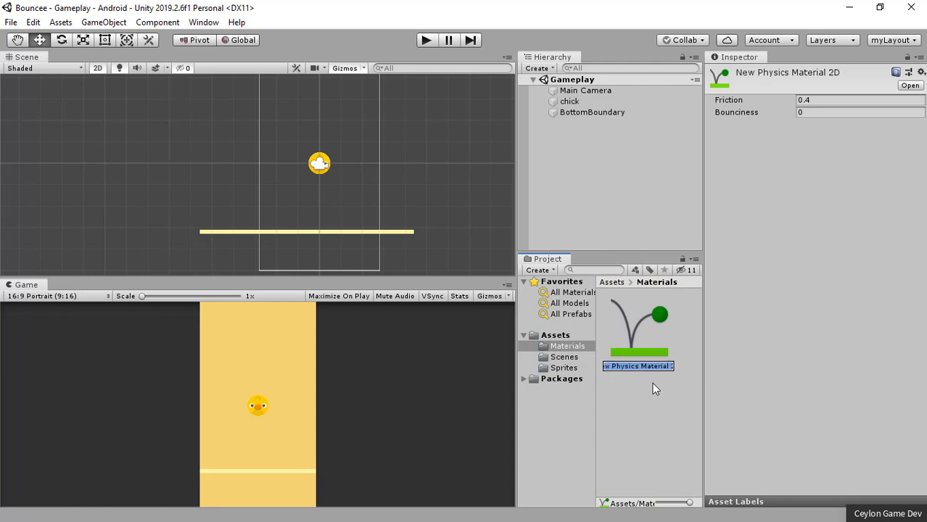
{"action": "type", "text": "B"}
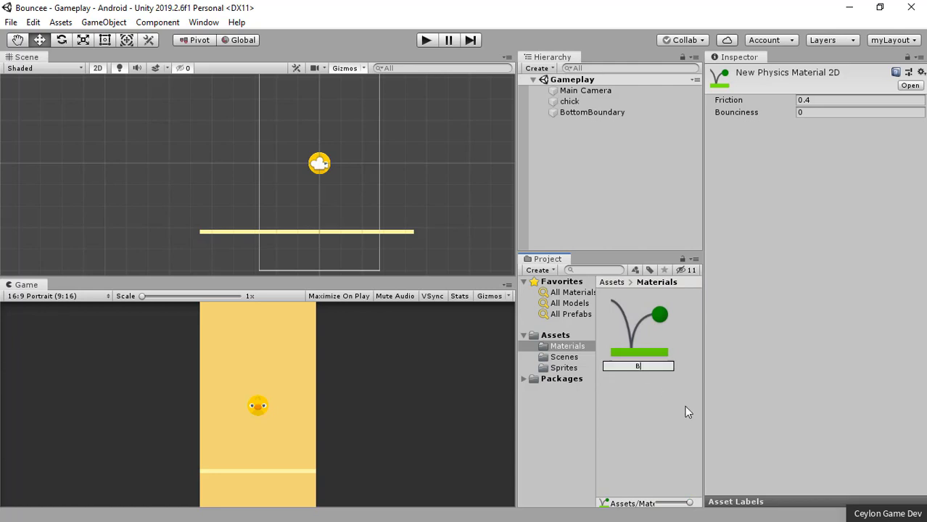
{"action": "type", "text": "ounc"}
{"action": "type", "text": "eMat"}
{"action": "left_click", "coordinate": [685, 406]}
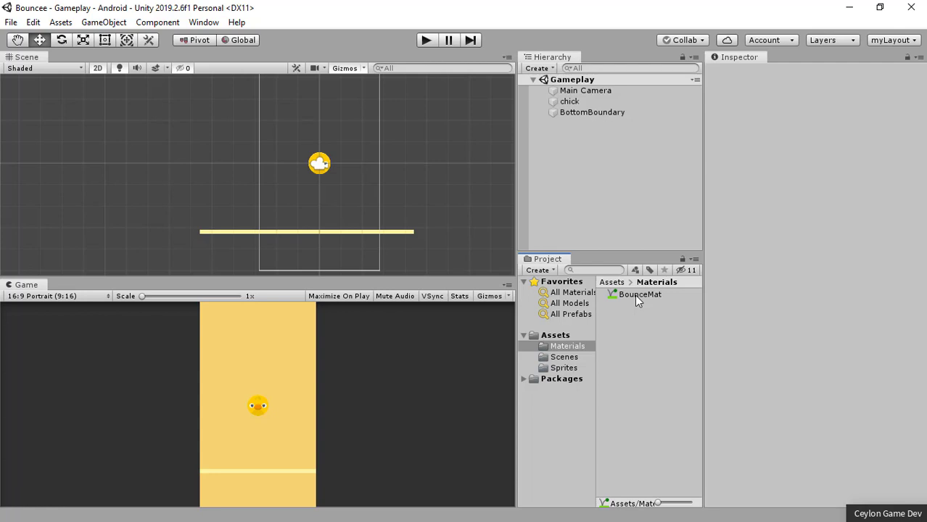
{"action": "left_click", "coordinate": [635, 294]}
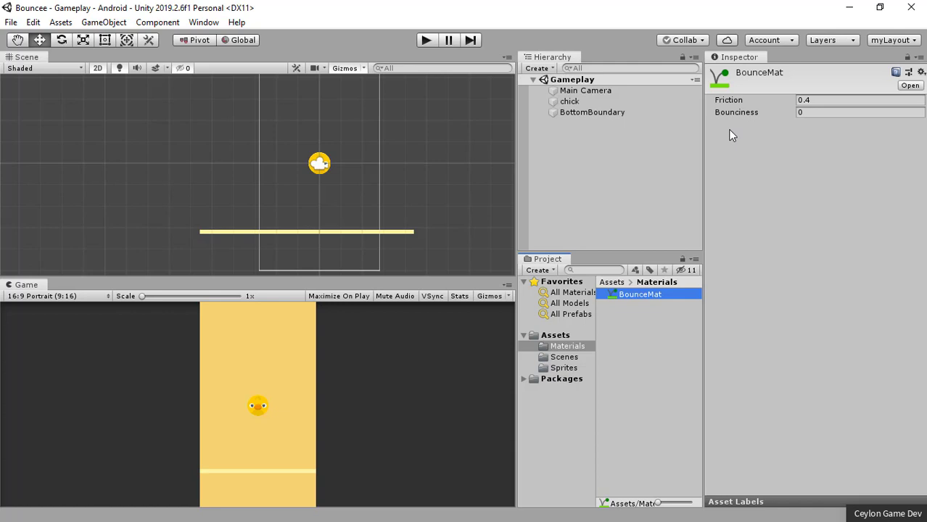
Set BounceMat's Friction to 0 and Bounciness to 1 in the Inspector.
{"action": "left_click", "coordinate": [813, 101]}
{"action": "type", "text": "0"}
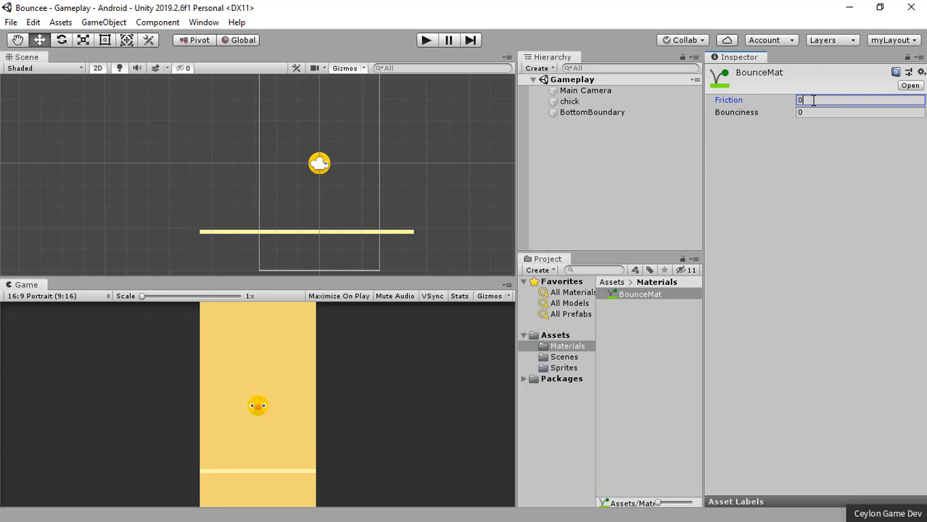
{"action": "left_click", "coordinate": [751, 122]}
{"action": "left_click", "coordinate": [740, 112]}
{"action": "left_click", "coordinate": [803, 111]}
{"action": "type", "text": "1"}
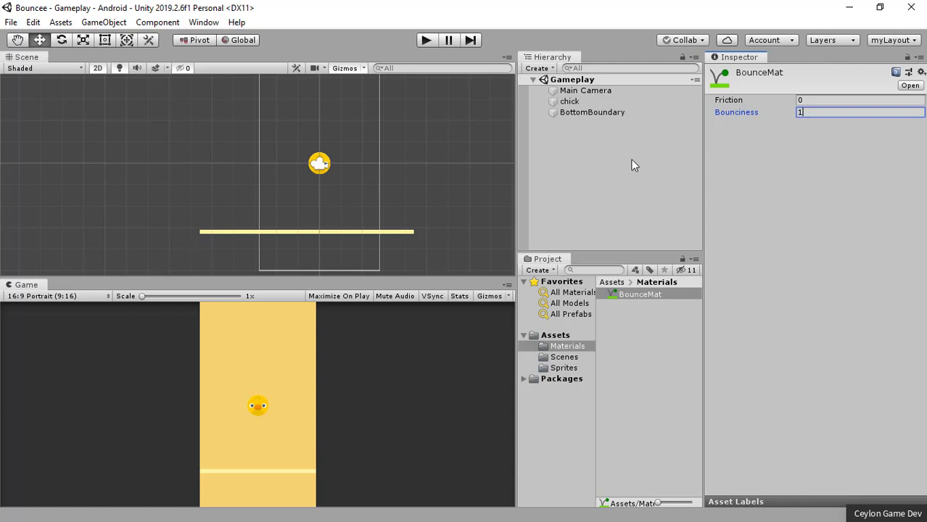
Recenter the Scene view on the camera area, then run and stop play mode.
{"action": "scroll", "coordinate": [386, 129], "scroll_direction": "down", "scroll_amount": 2}
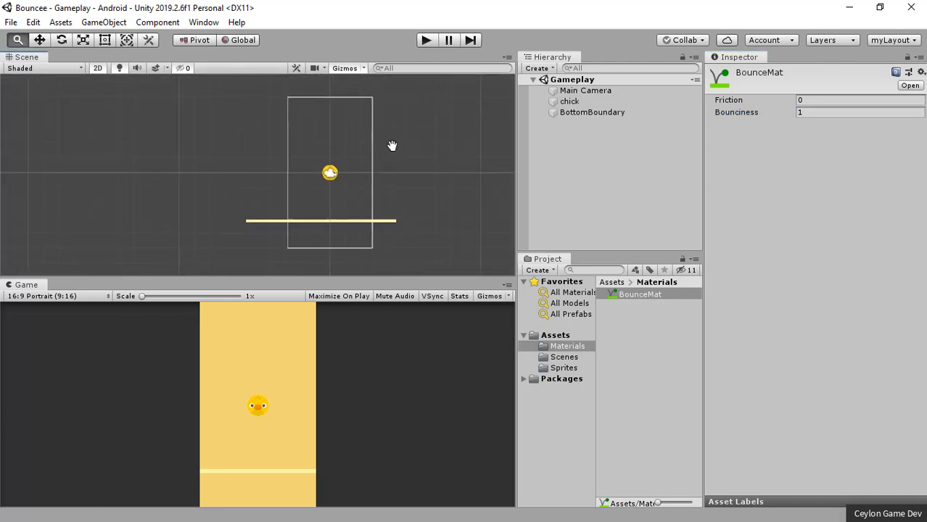
{"action": "middle_click_drag", "start_coordinate": [392, 123], "coordinate": [391, 145]}
{"action": "left_click", "coordinate": [425, 40]}
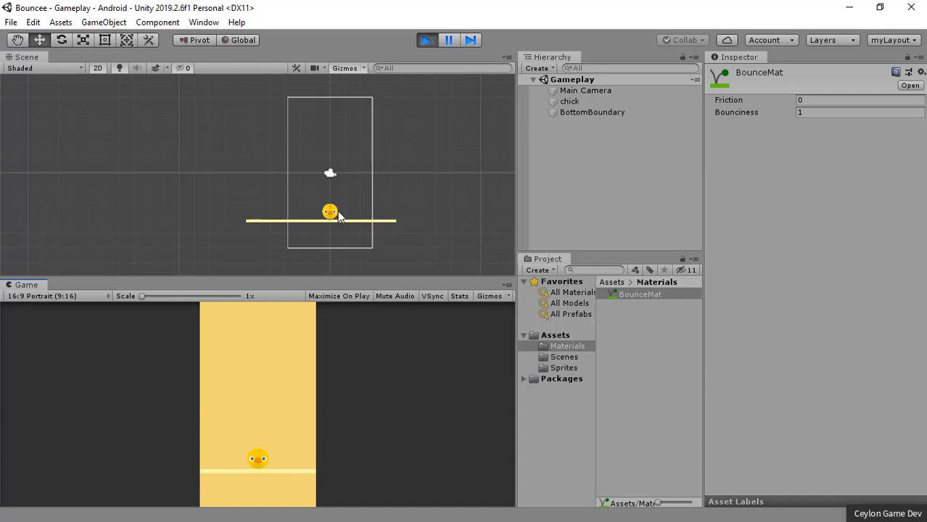
{"action": "left_click", "coordinate": [426, 41]}
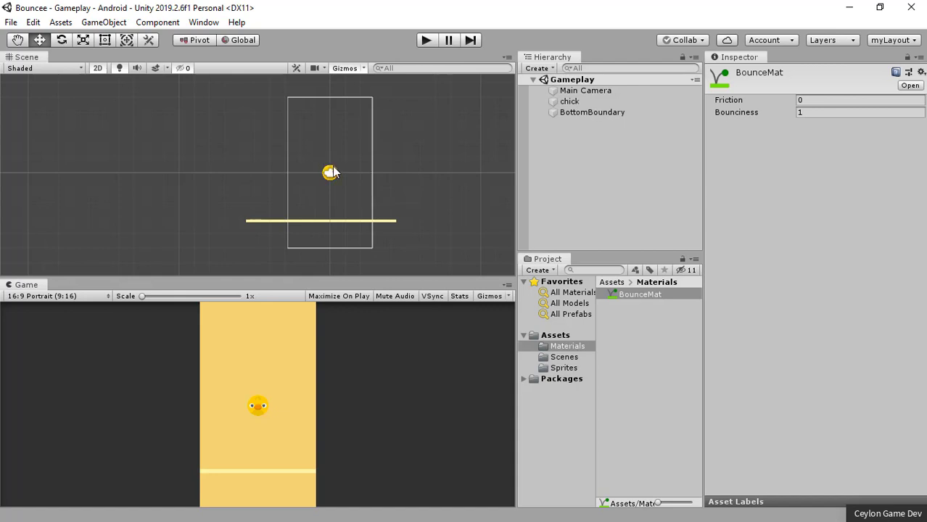
Drag BounceMat into the Material slot of the chick's Circle Collider 2D.
{"action": "left_click", "coordinate": [568, 101]}
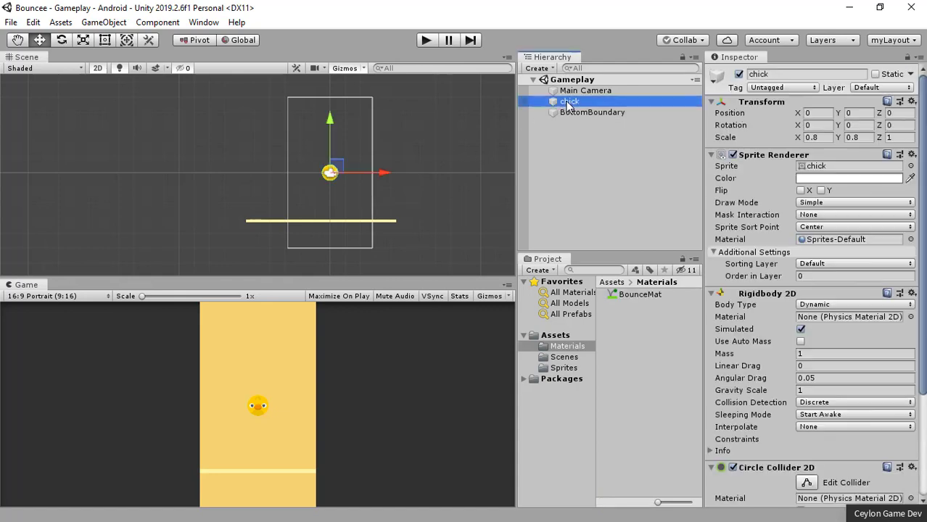
{"action": "scroll", "coordinate": [796, 256], "scroll_direction": "down", "scroll_amount": 5}
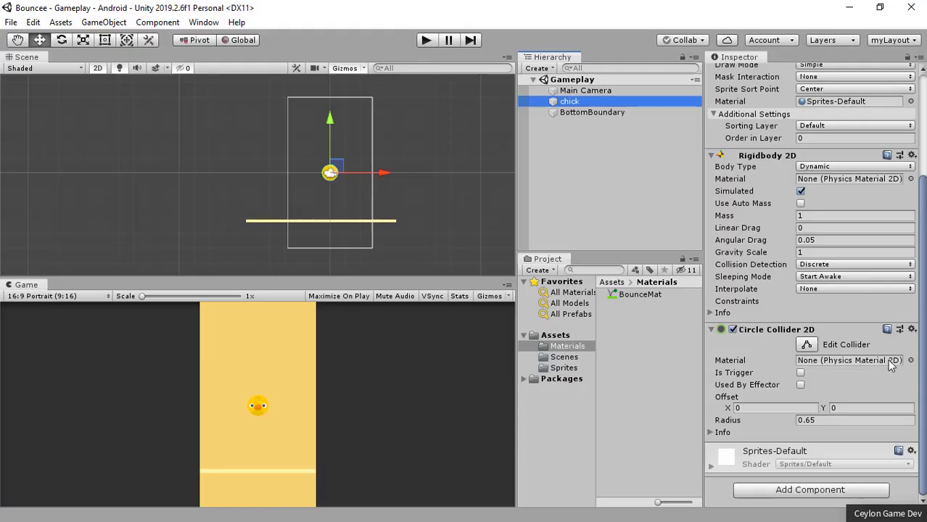
{"action": "left_click", "coordinate": [639, 300]}
{"action": "left_click_drag", "start_coordinate": [638, 294], "coordinate": [729, 346]}
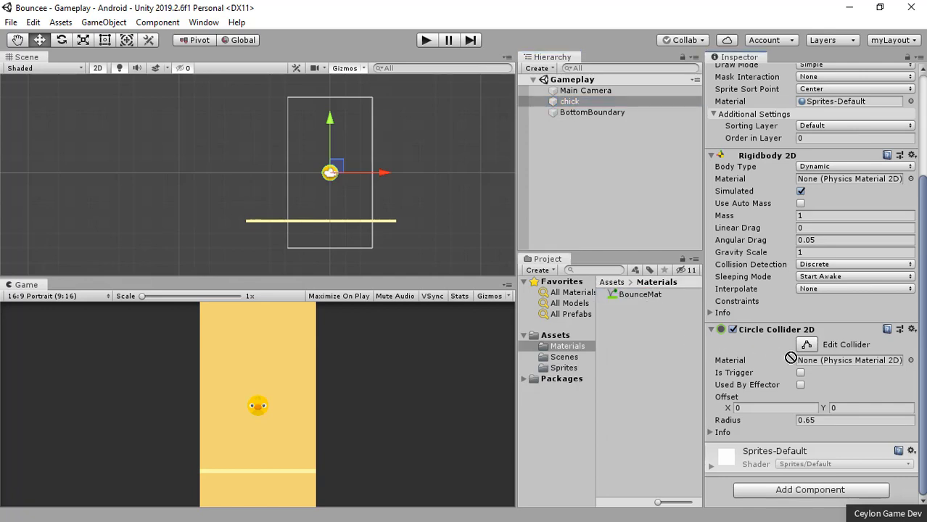
{"action": "left_click_drag", "start_coordinate": [790, 358], "coordinate": [815, 363]}
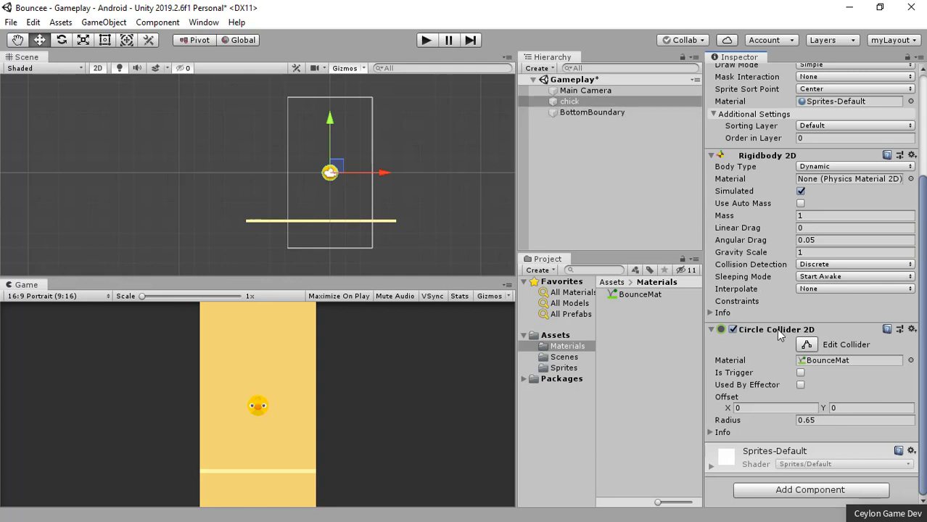
Enter play mode and move the bouncing chick right, then back left and higher.
{"action": "left_click", "coordinate": [425, 41]}
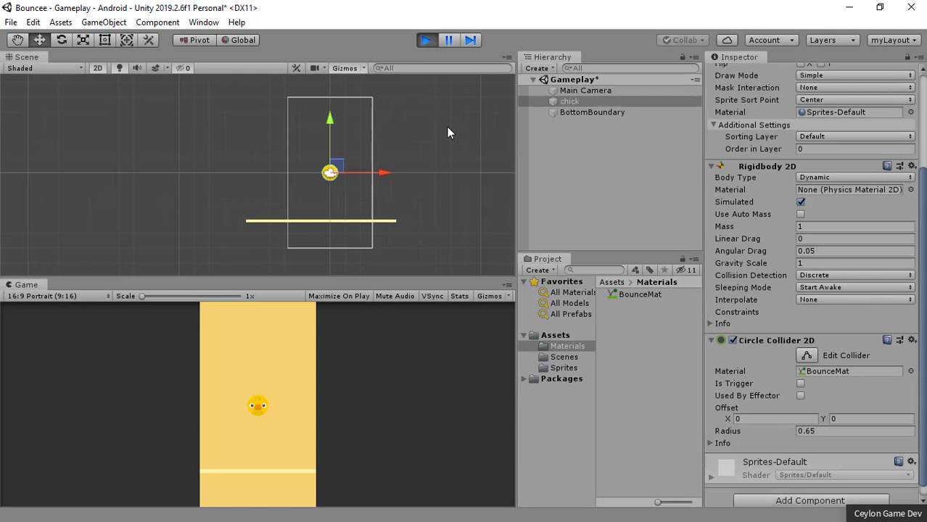
{"action": "left_click", "coordinate": [448, 130]}
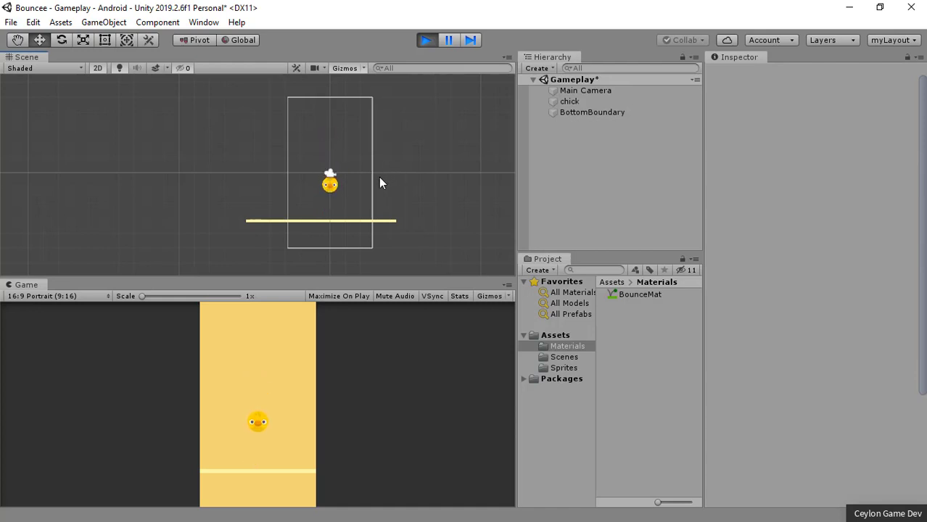
{"action": "left_click", "coordinate": [332, 177]}
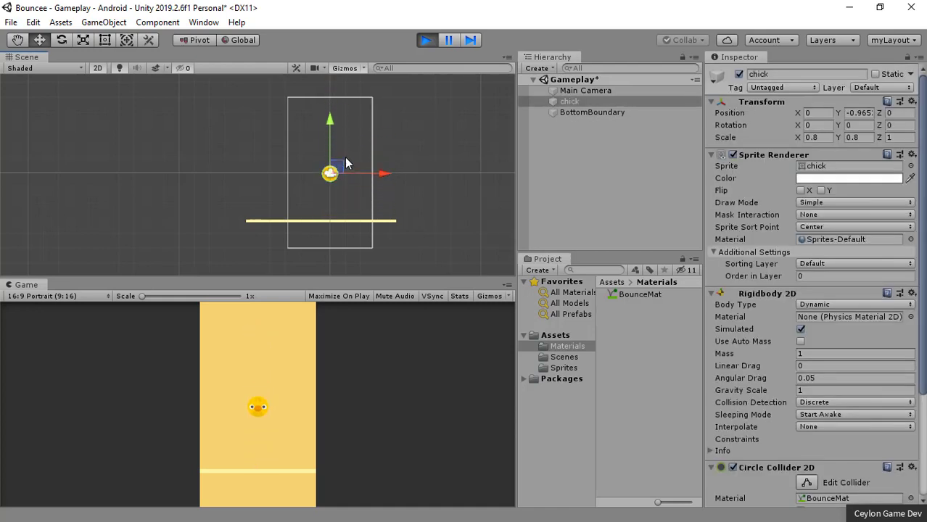
{"action": "left_click_drag", "start_coordinate": [358, 155], "coordinate": [381, 155]}
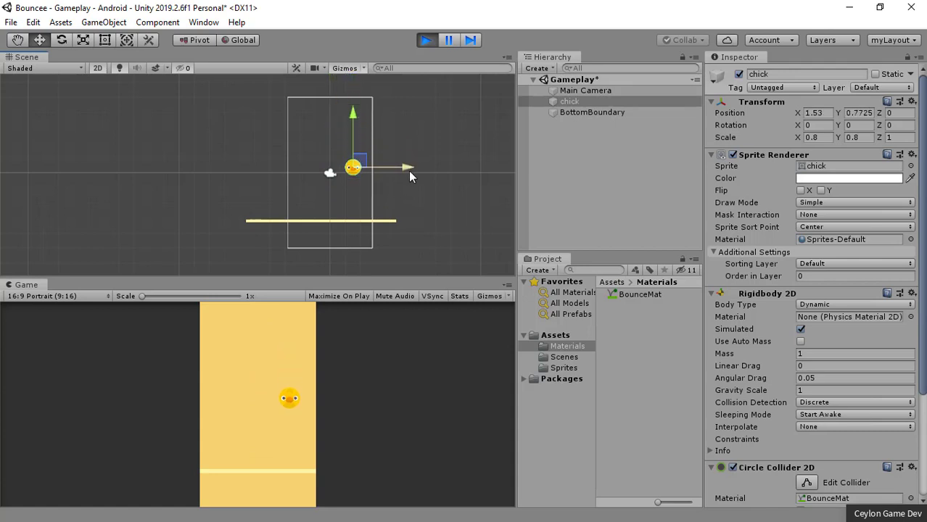
{"action": "mouse_move", "coordinate": [351, 127]}
{"action": "left_mouse_down"}
{"action": "mouse_move", "coordinate": [332, 127]}
{"action": "mouse_move", "coordinate": [328, 138]}
{"action": "left_mouse_up"}
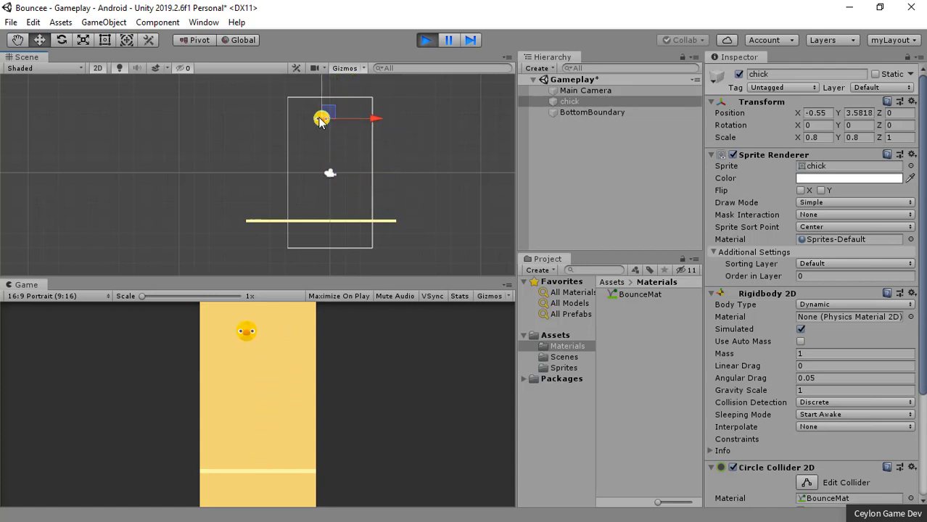
Deselect the chick and zoom out to watch it keep bouncing off BottomBoundary.
{"action": "left_click", "coordinate": [437, 187]}
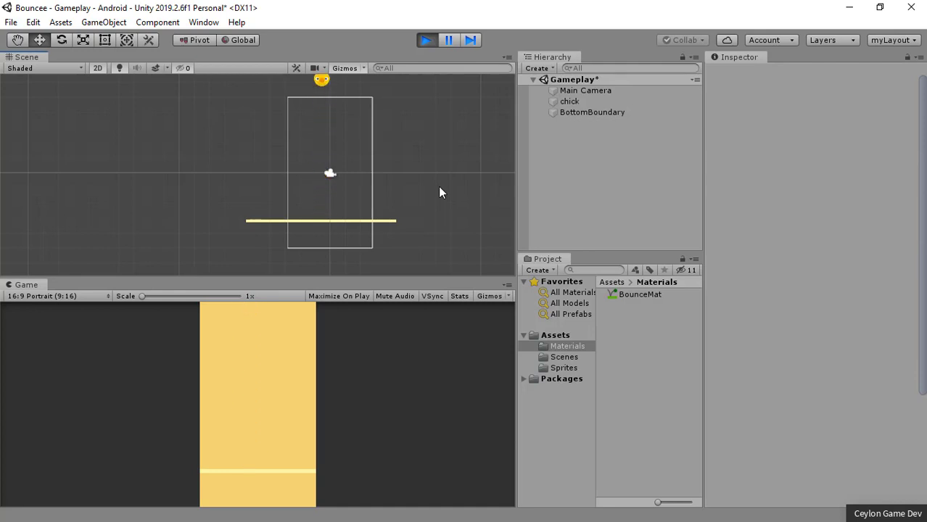
{"action": "scroll", "coordinate": [419, 193], "scroll_direction": "down", "scroll_amount": 1}
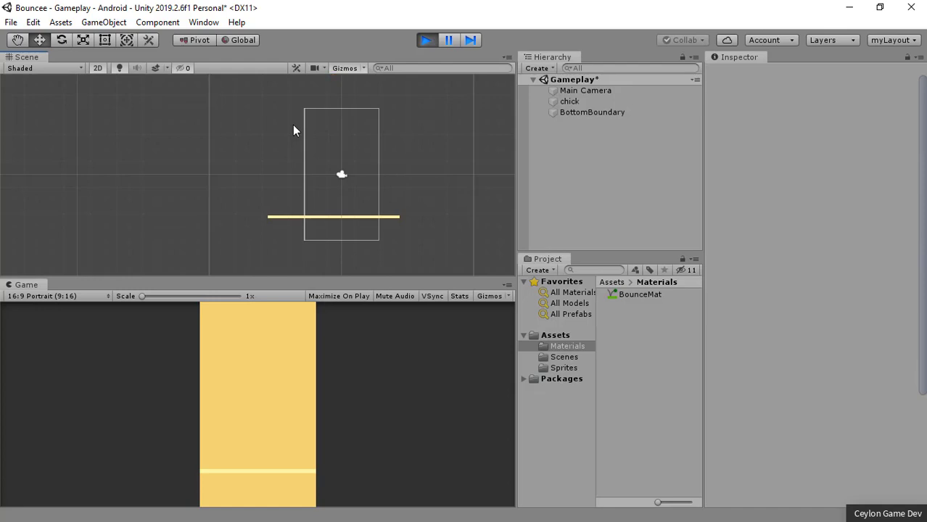
{"action": "scroll", "coordinate": [294, 132], "scroll_direction": "down", "scroll_amount": 1}
{"action": "scroll", "coordinate": [293, 137], "scroll_direction": "down", "scroll_amount": 1}
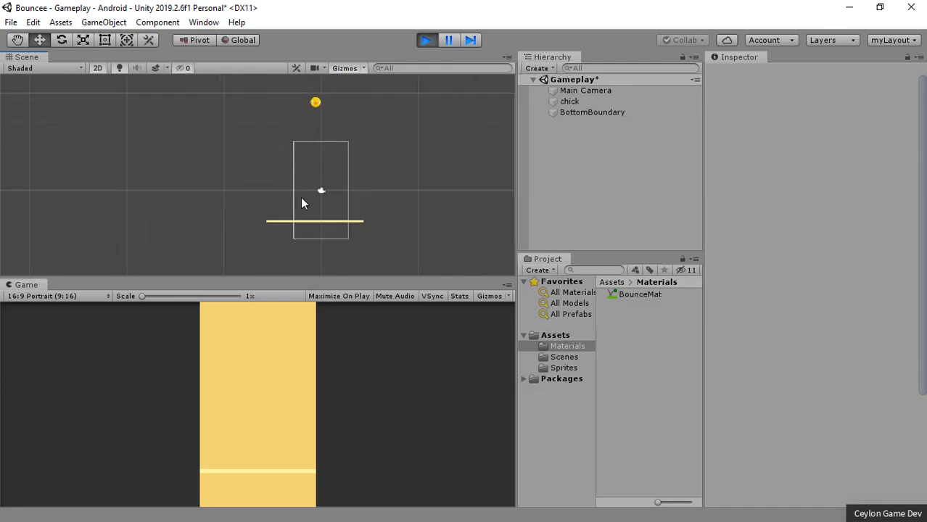